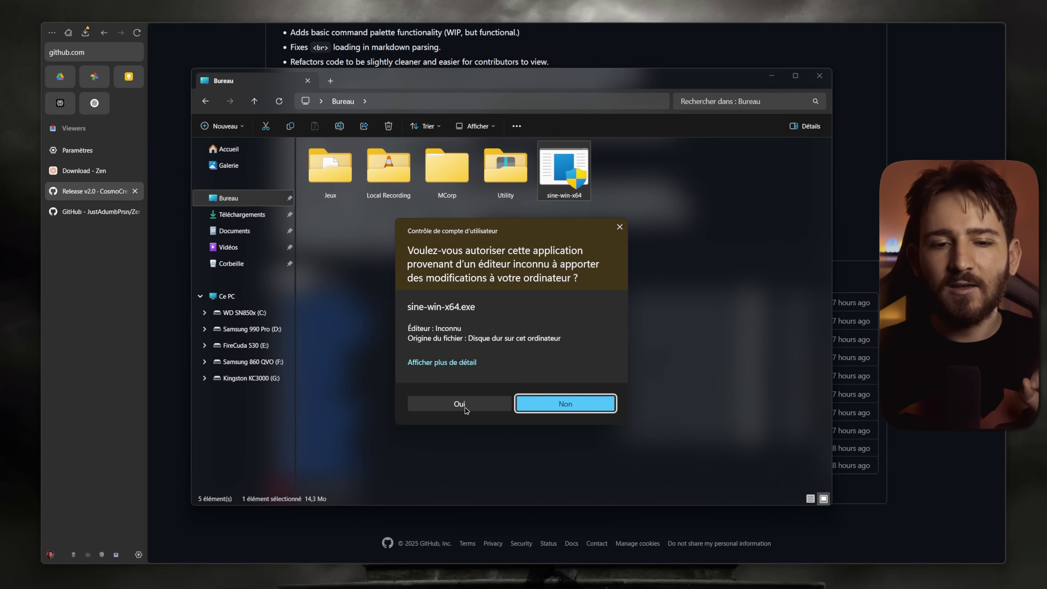
Allow sine-win-x64.exe to make changes to the computer and choose option 2, Zen, as the browser for Sine.
left_click(459, 405)
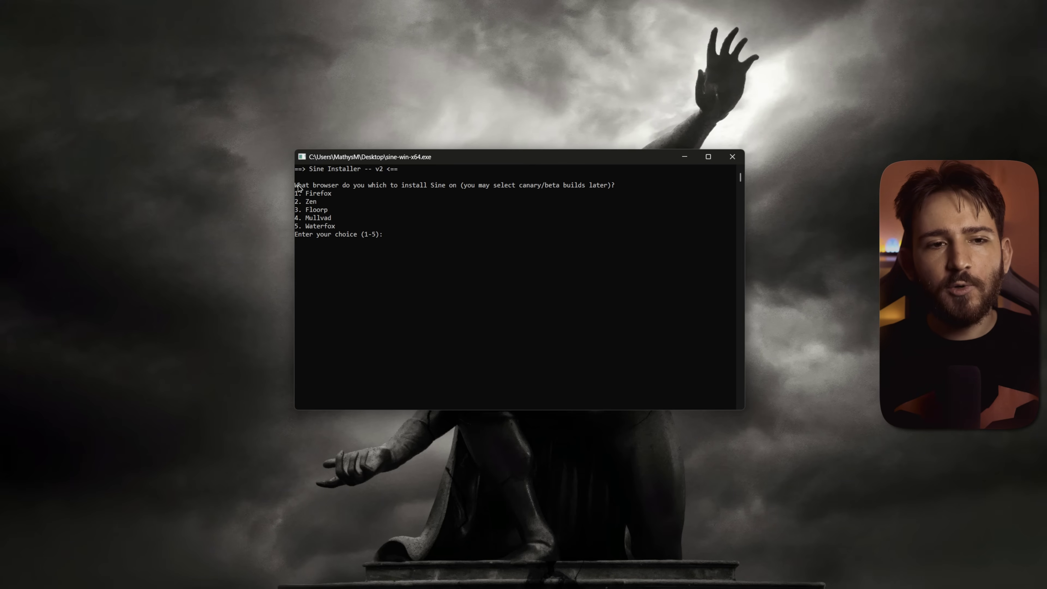
left_click(296, 186)
left_click_drag(296, 185, 360, 235)
right_click(360, 235)
left_click_drag(306, 193, 331, 197)
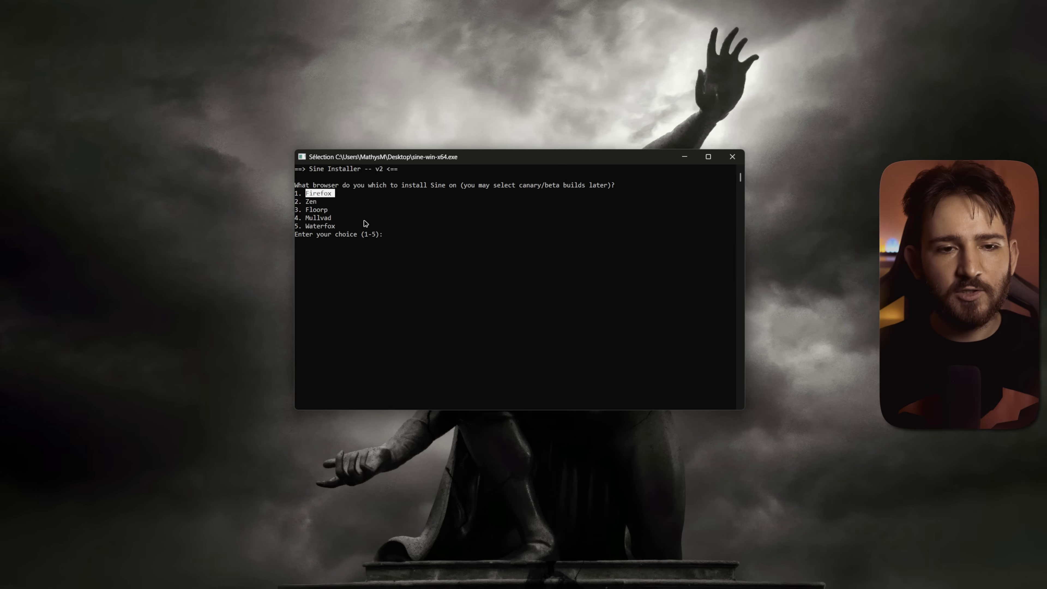
type("2")
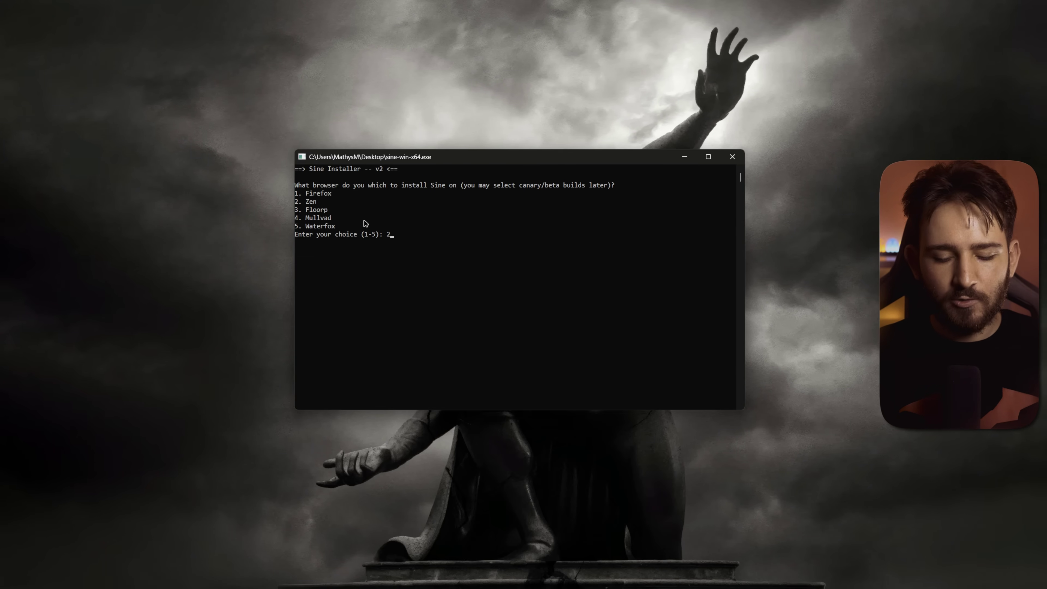
key("Return")
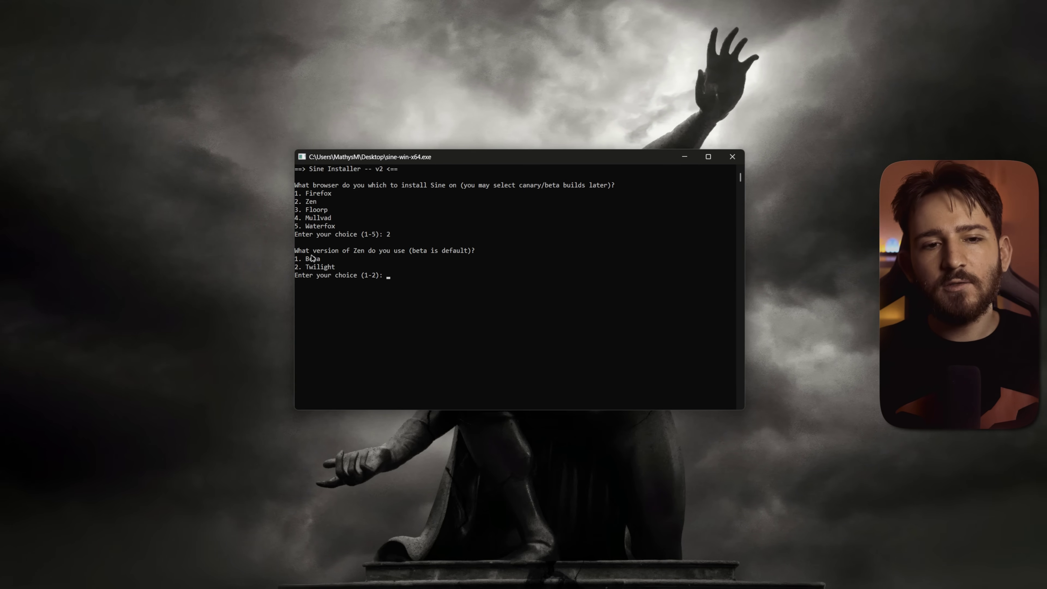
Choose option 1, Beta, as the installed version of Zen in the Sine installer.
left_click_drag(307, 260, 332, 267)
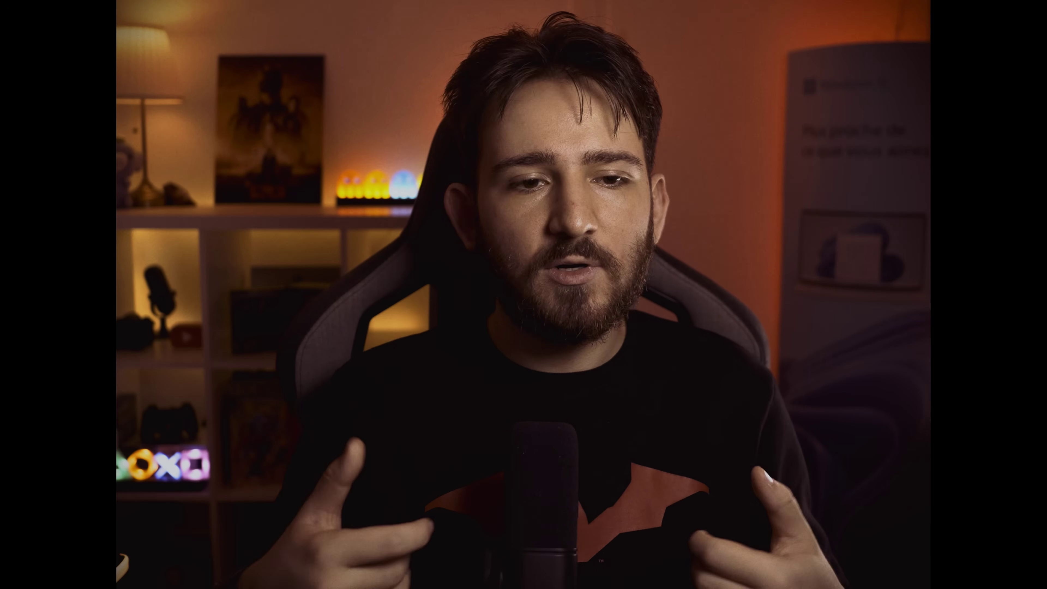
left_click(310, 259)
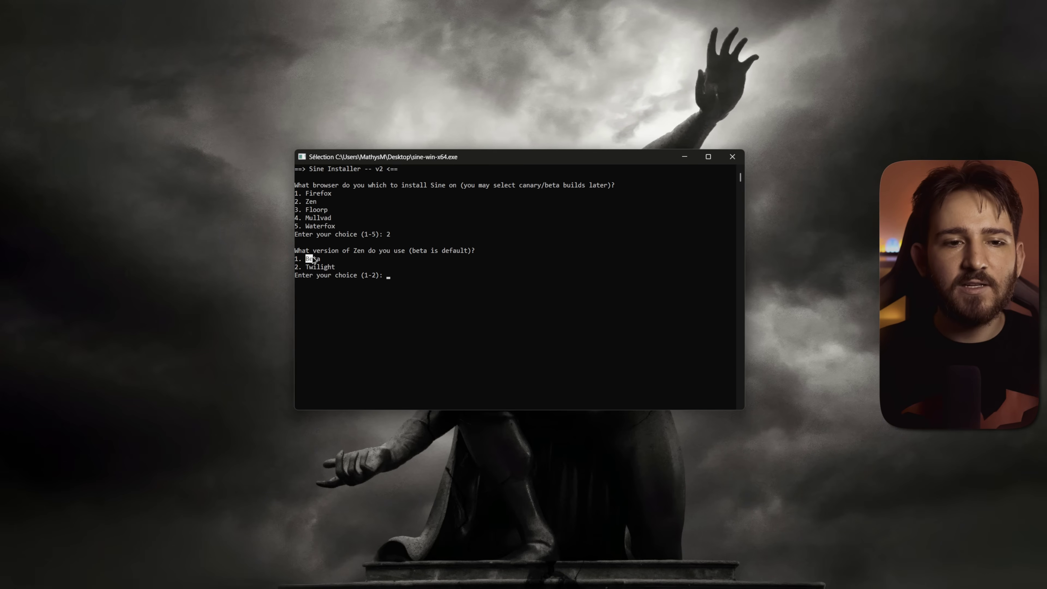
type("1")
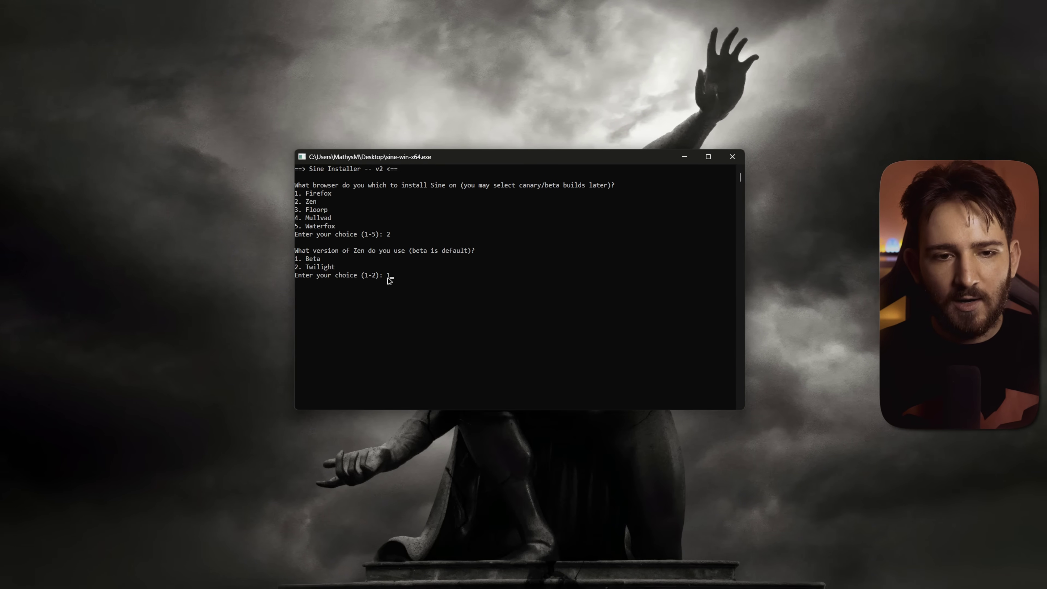
key("Return")
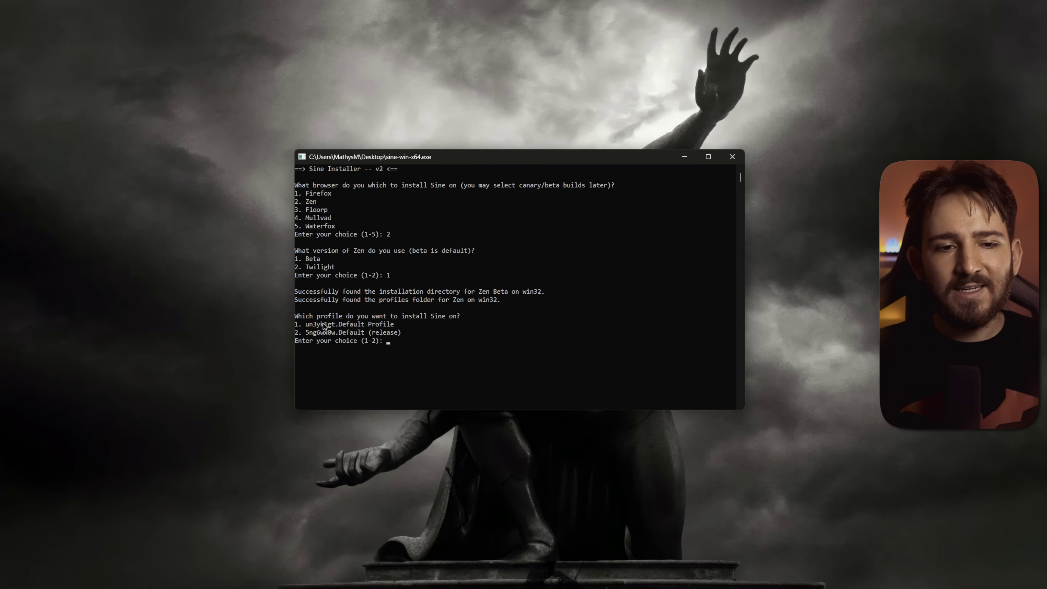
Switch to File Explorer and open the Zen Profiles folder under the user's AppData\Roaming\zen on the C: drive.
left_click_drag(307, 324, 393, 325)
left_click_drag(308, 333, 399, 338)
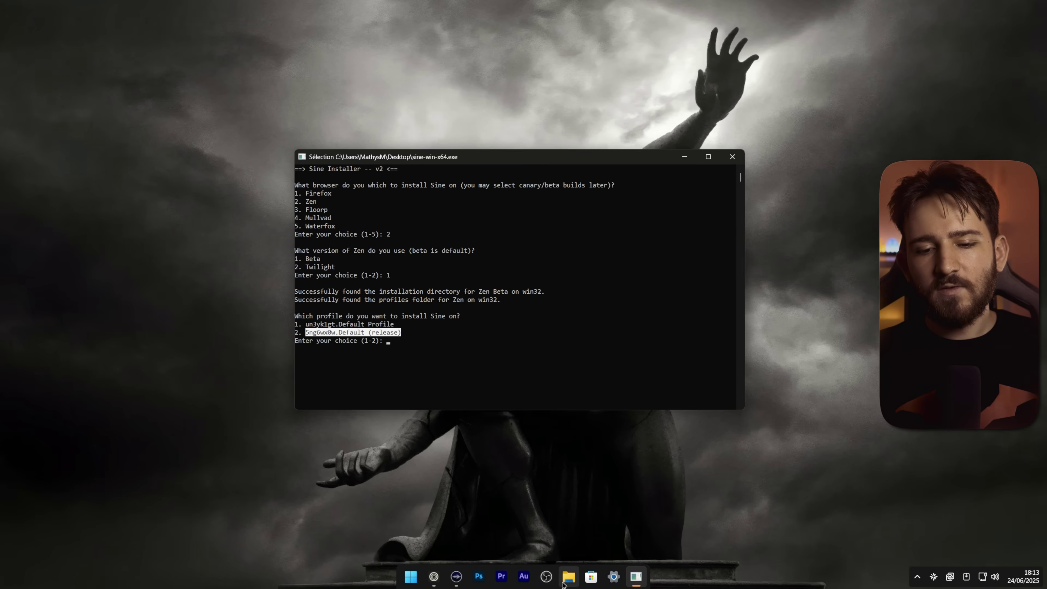
left_click(569, 576)
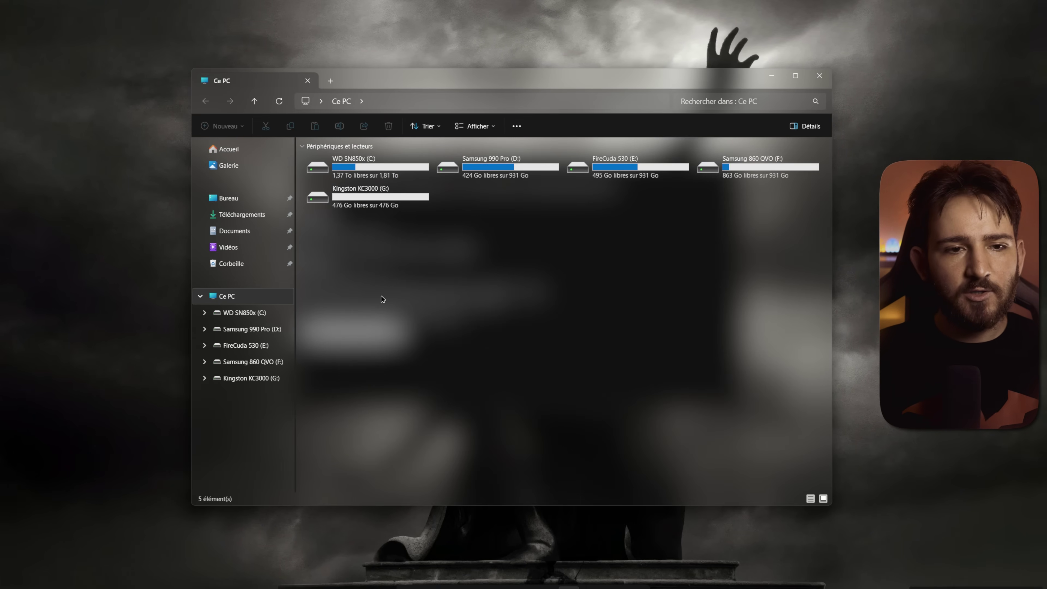
double_click(359, 168)
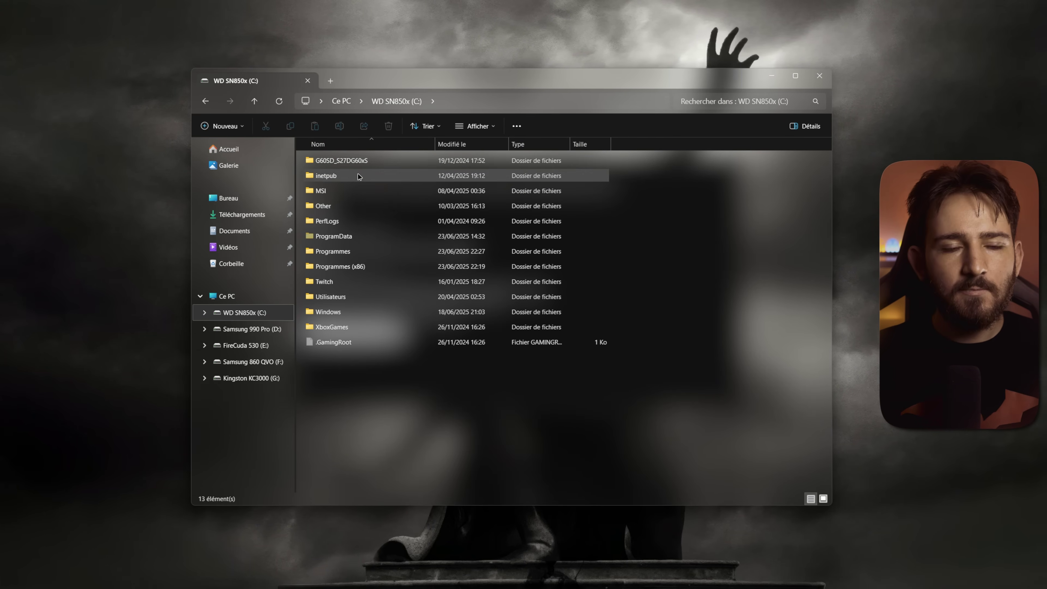
double_click(355, 297)
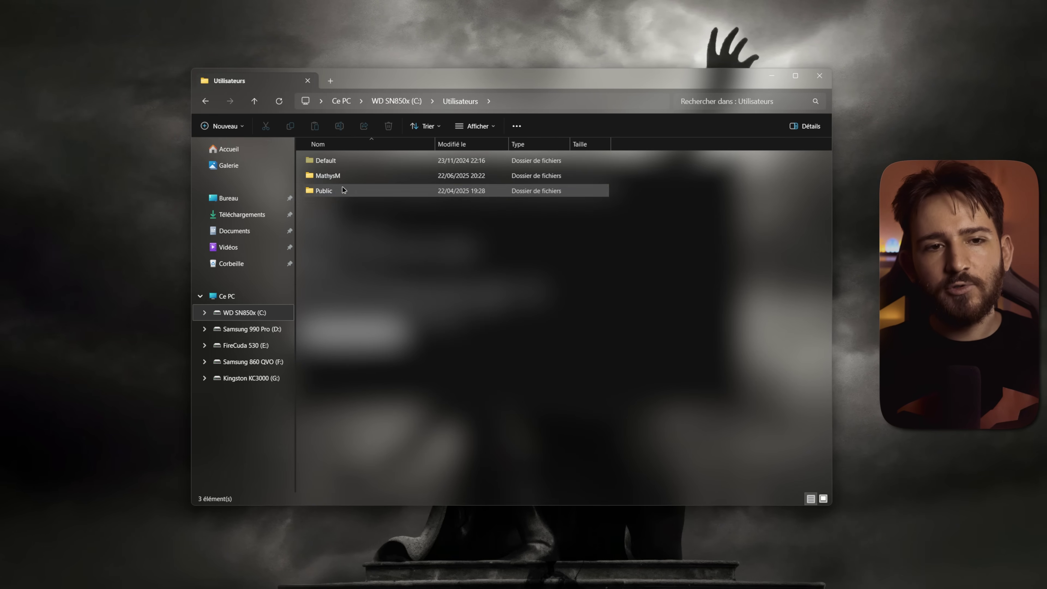
double_click(349, 179)
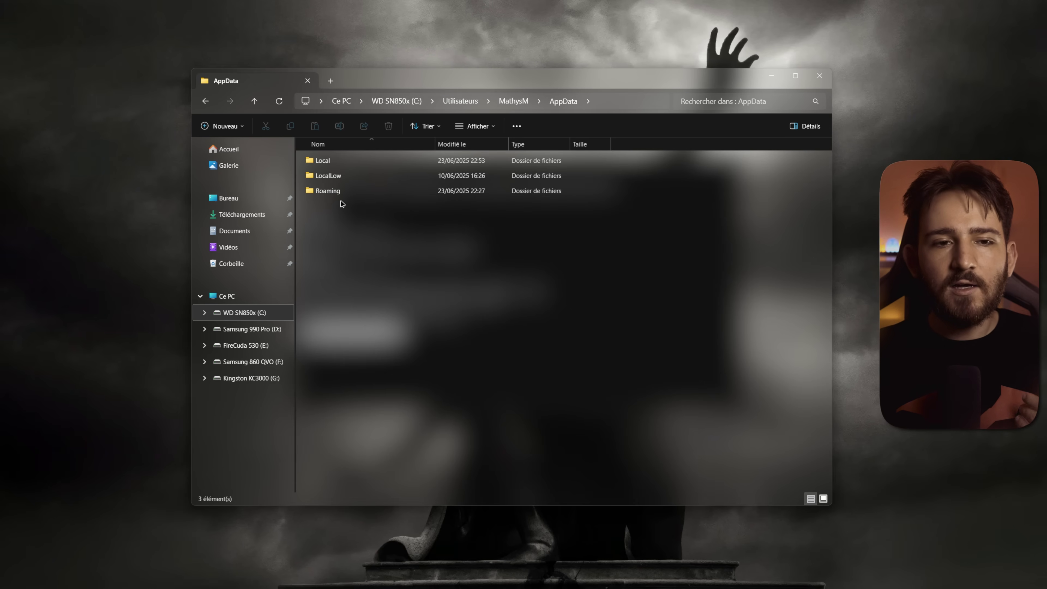
double_click(341, 192)
type("zen")
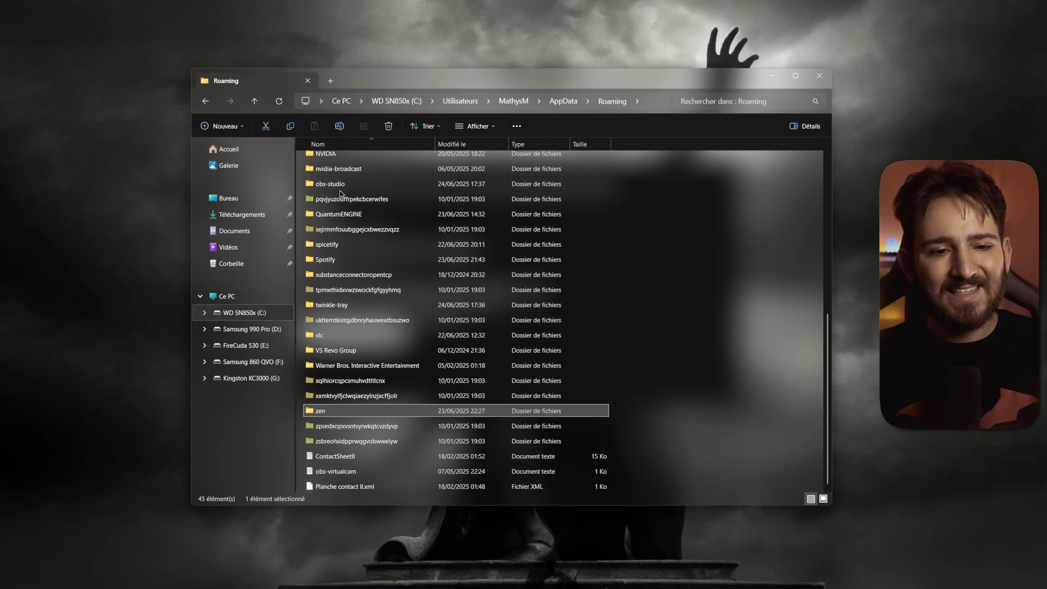
double_click(326, 411)
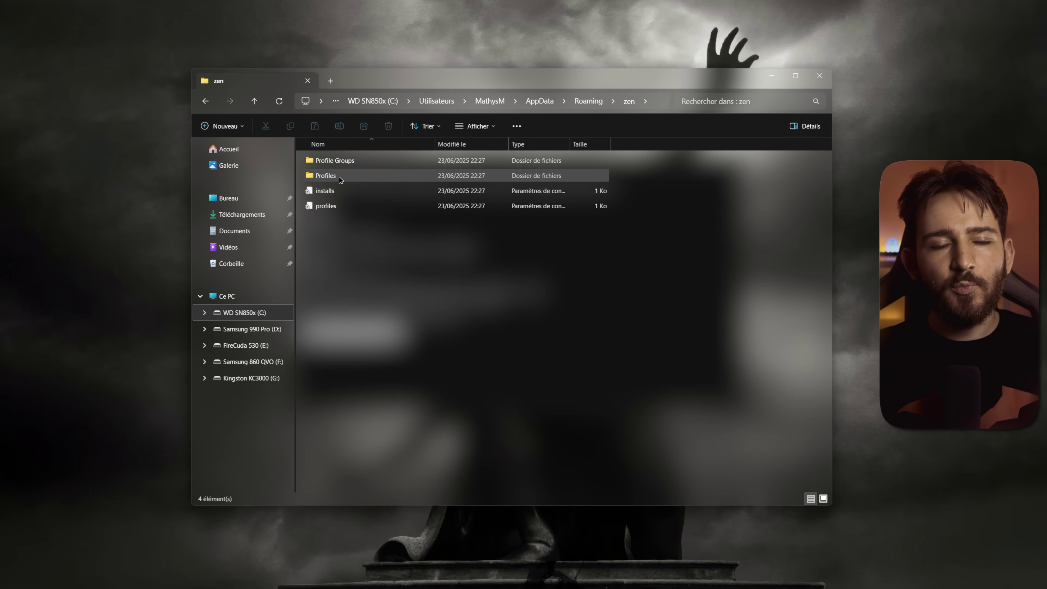
double_click(339, 177)
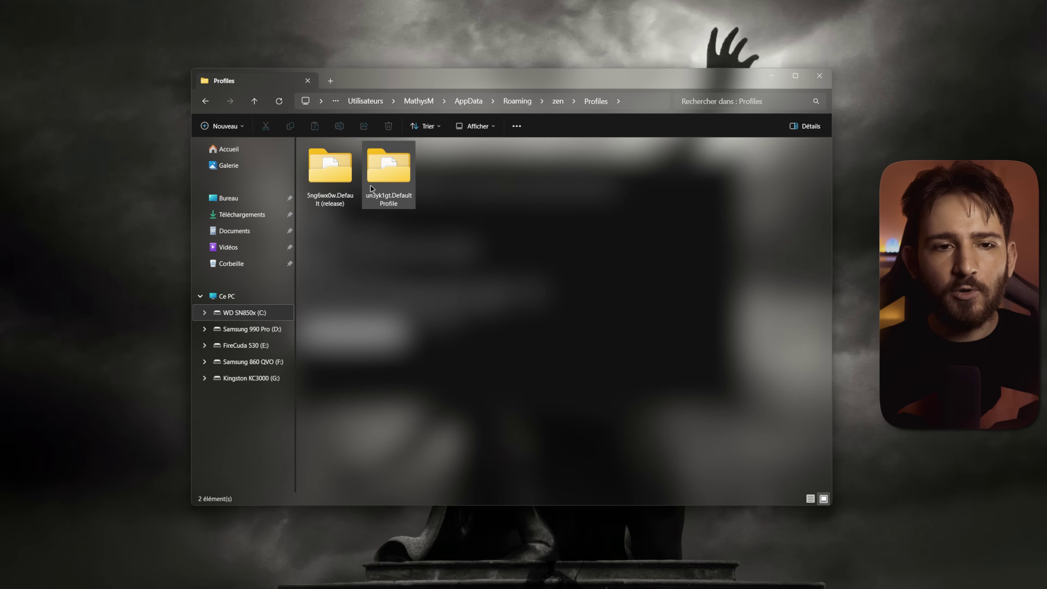
Compare the contents of the two Zen profile folders to identify the active profile, and close File Explorer.
left_click(380, 188)
left_click(341, 187)
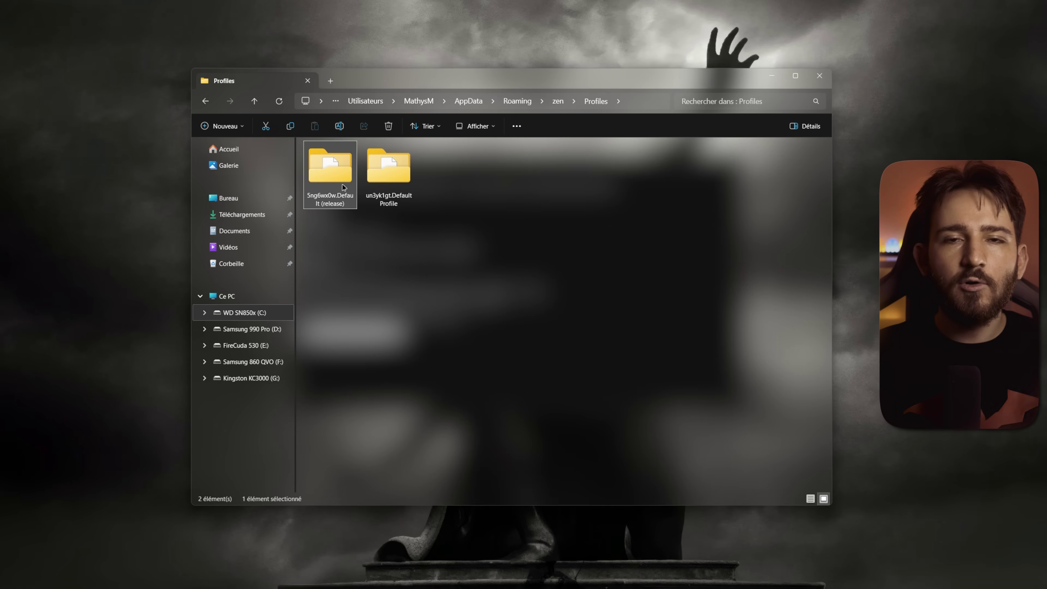
double_click(401, 184)
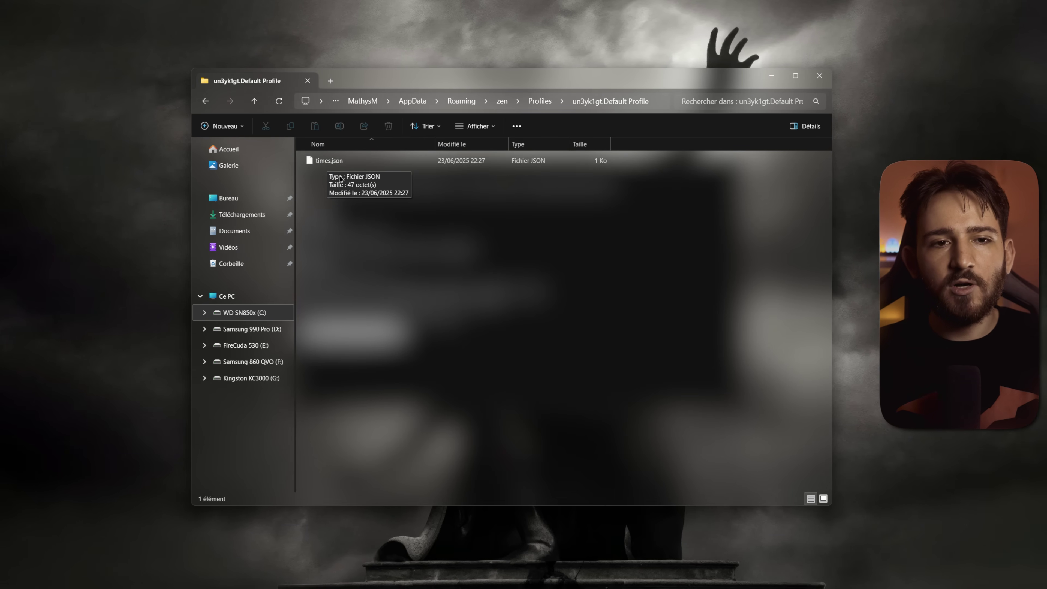
key("alt+Left")
double_click(342, 193)
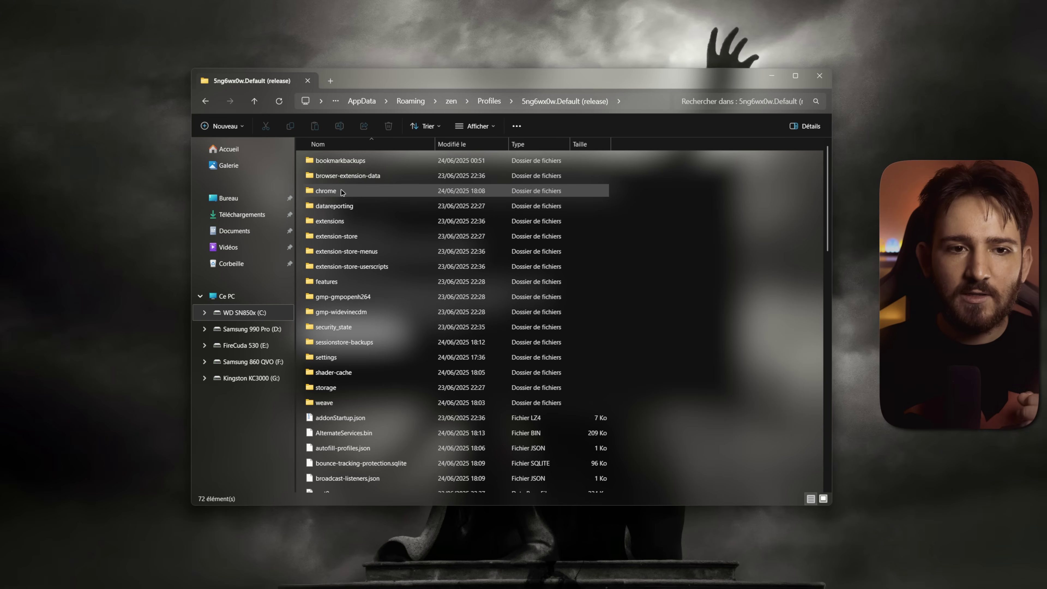
scroll(429, 217, "down", 6)
key("alt+Left")
double_click(391, 194)
key("alt+Left")
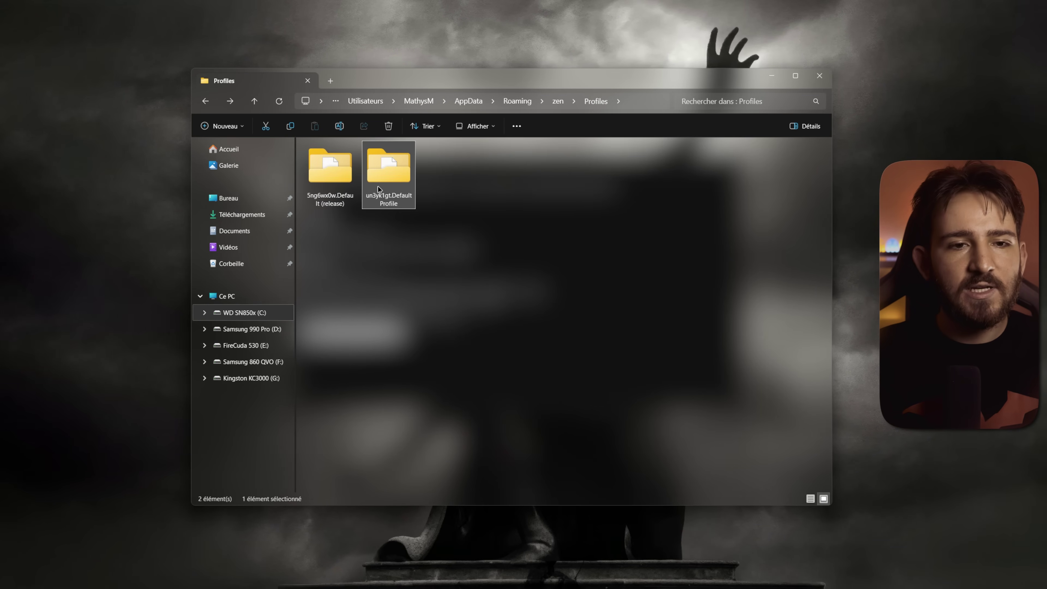
double_click(339, 179)
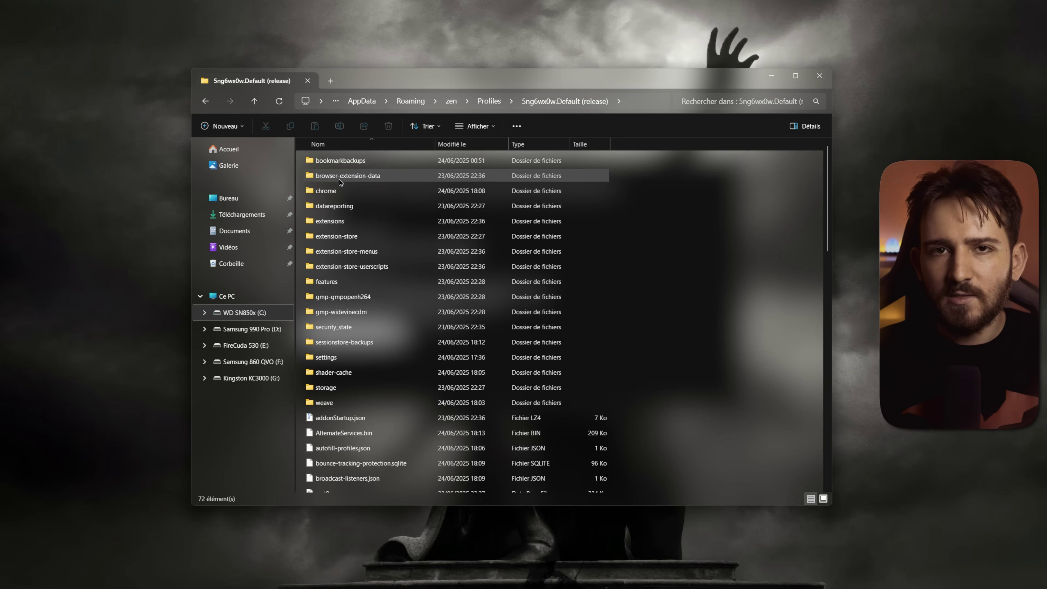
key("alt+Left")
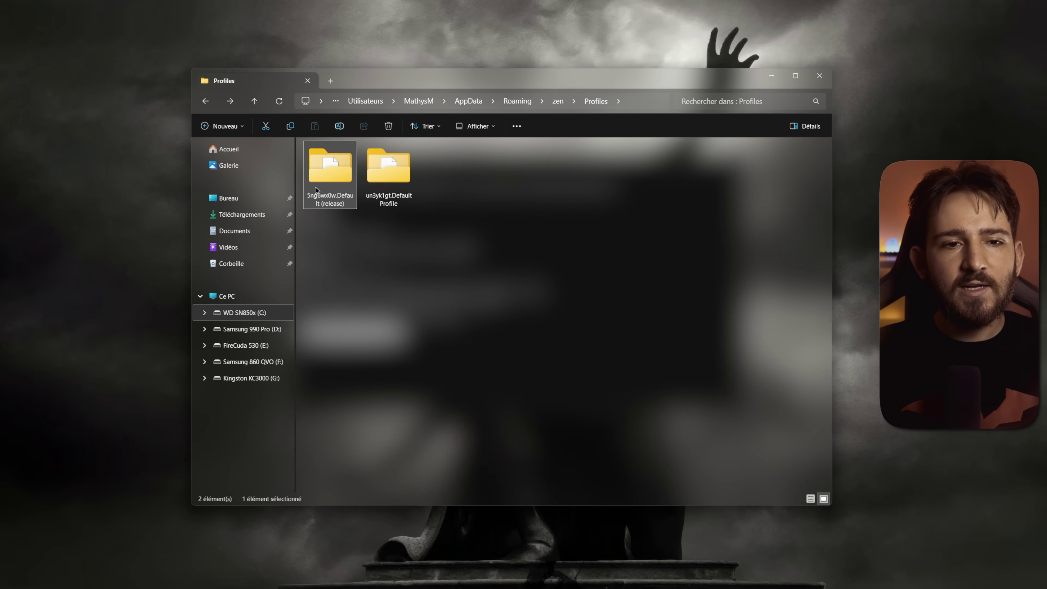
left_click(821, 76)
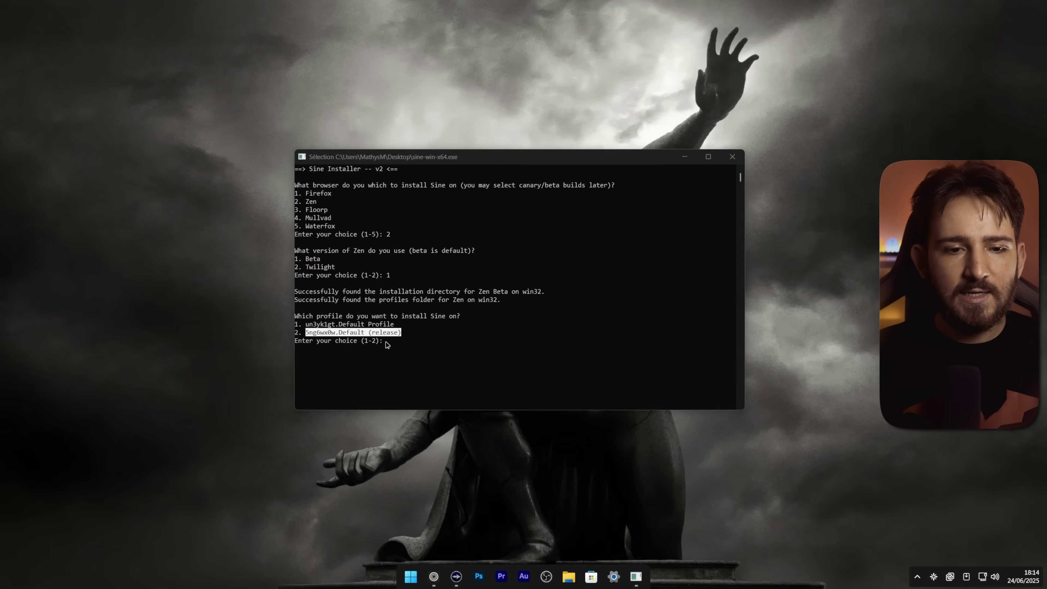
Choose profile 2, 5ng6wx0w.Default (release), for Sine and answer no to removing Sine from it.
type("2")
key("Return")
left_click_drag(294, 357, 473, 362)
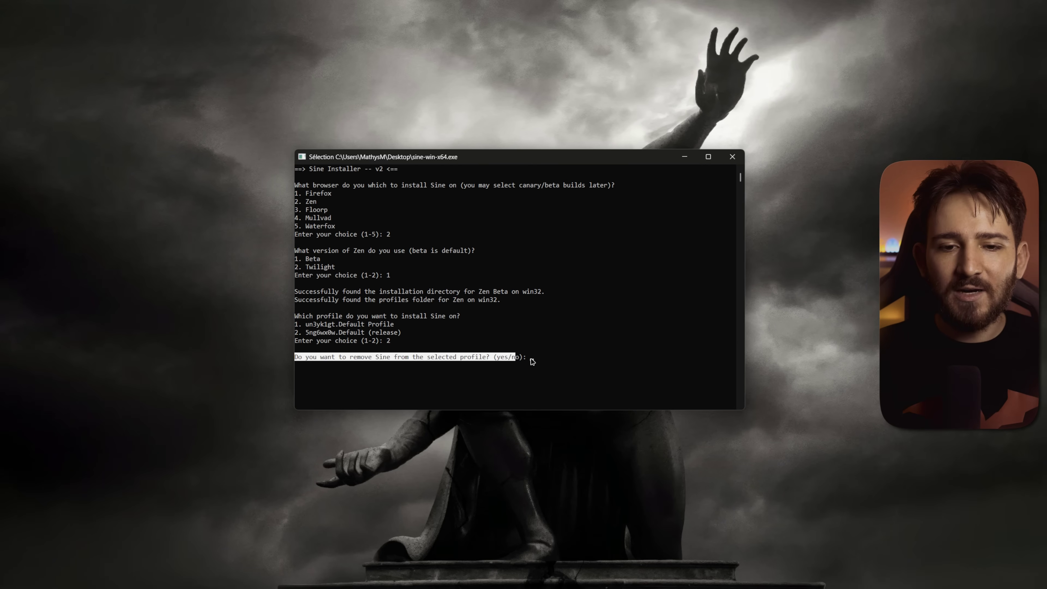
left_click(532, 358)
type("n")
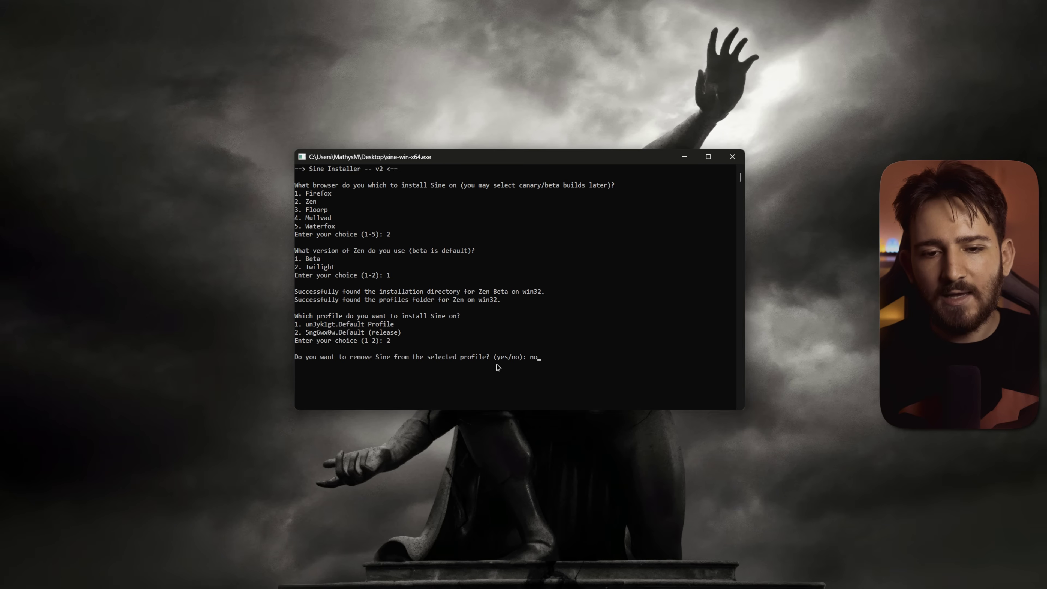
type("o")
key("Return")
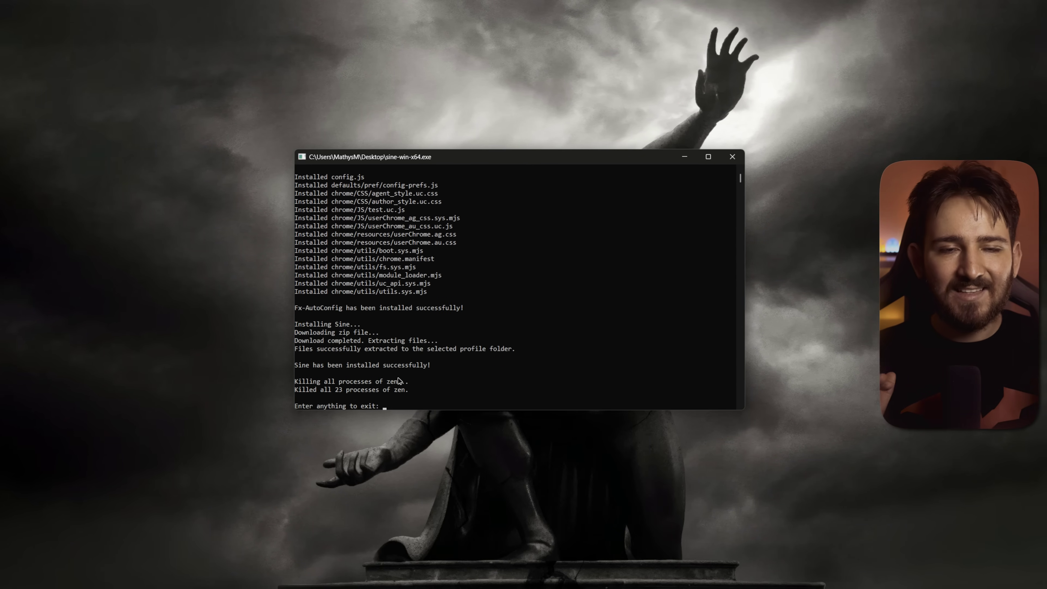
Exit the Sine installer and switch to the Zen browser by relaunching it.
left_click_drag(296, 381, 408, 391)
left_click(408, 390)
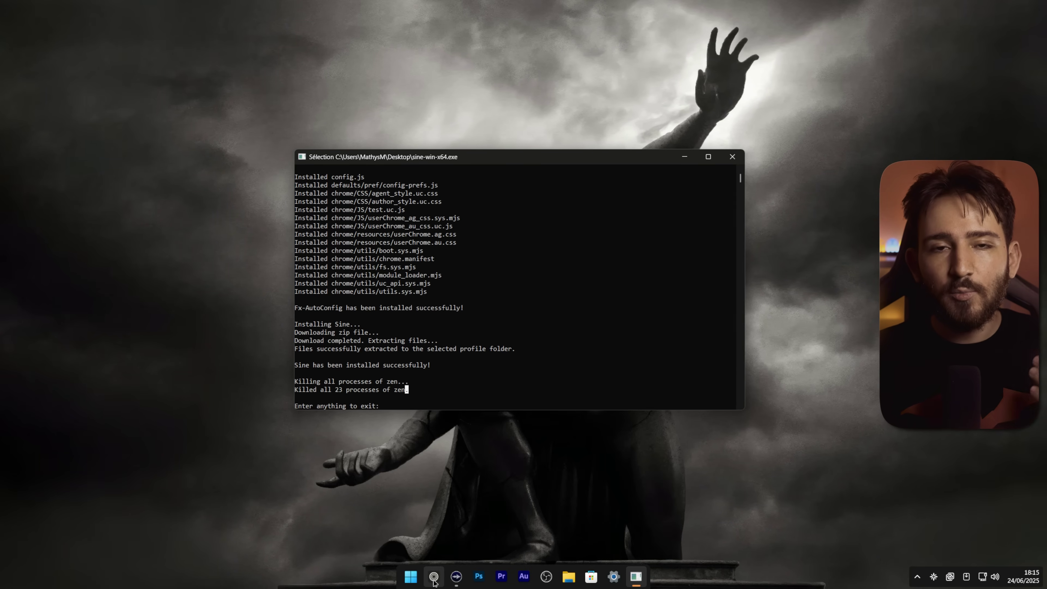
key("Return")
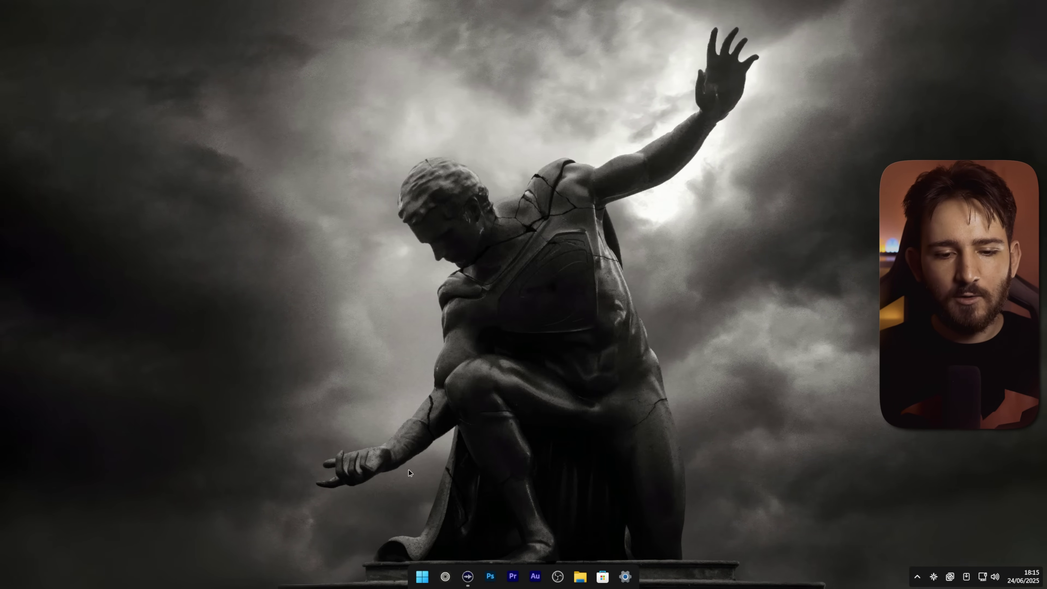
left_click(446, 578)
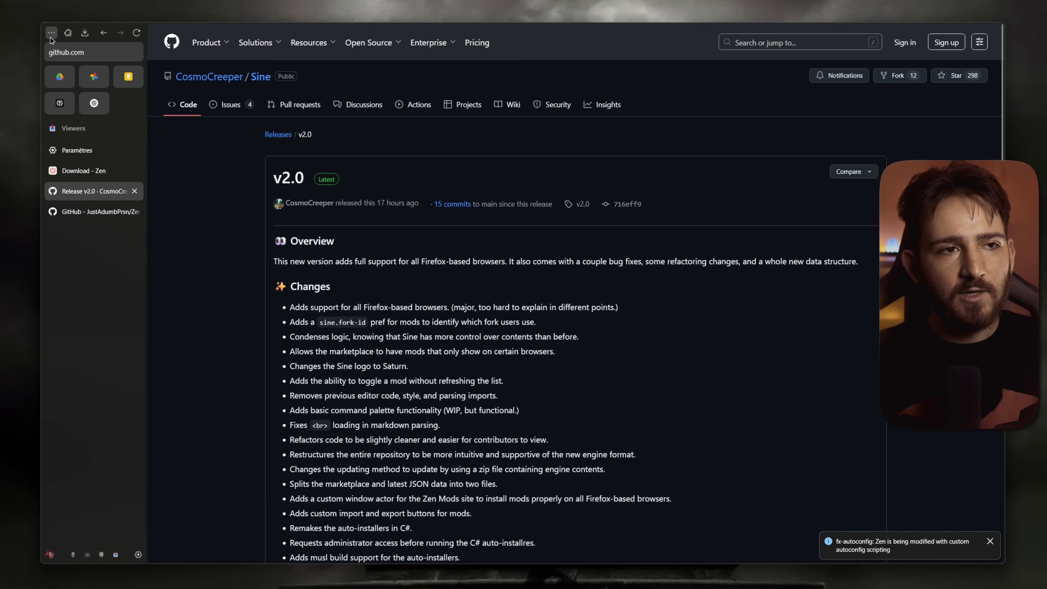
Open the browser settings at the Zen themes section (Thèmes Zen) to check for Sine.
left_click(51, 35)
left_click(61, 337)
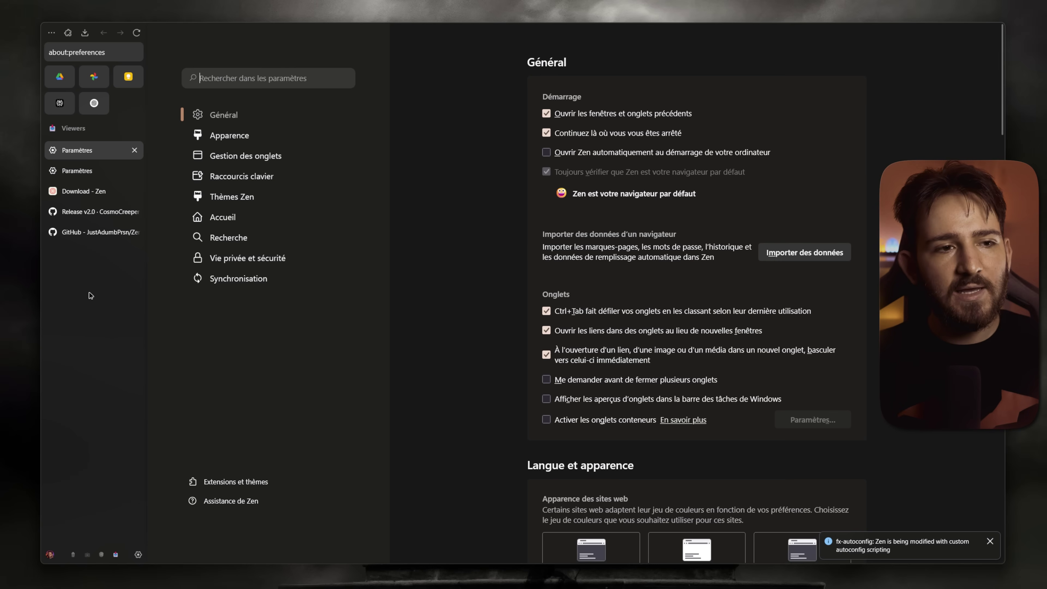
left_click(226, 202)
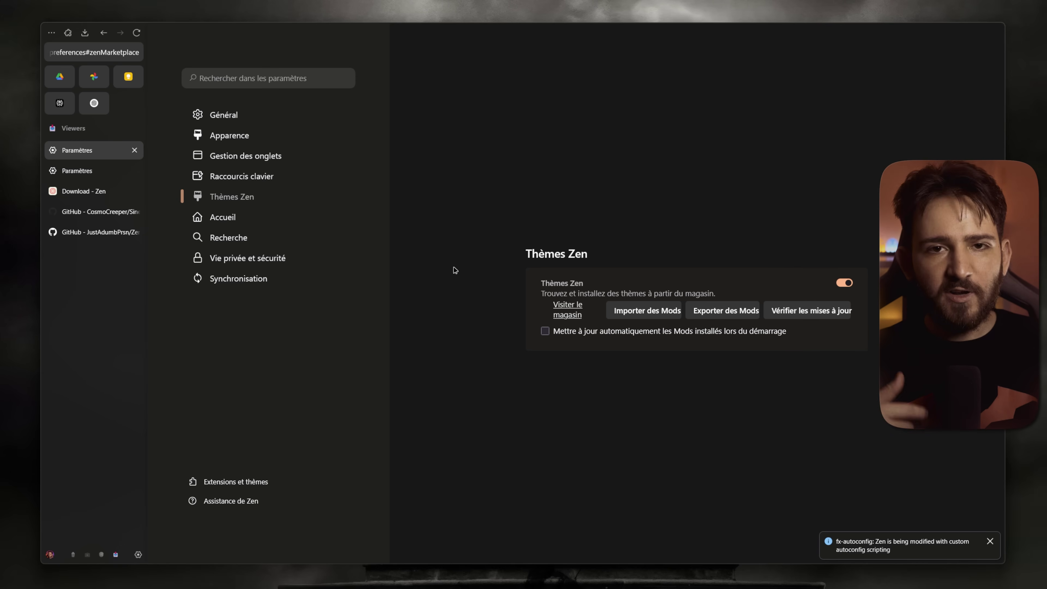
Open the about:support page in a new tab, clear the startup cache, and accept the browser restart.
key("ctrl+t")
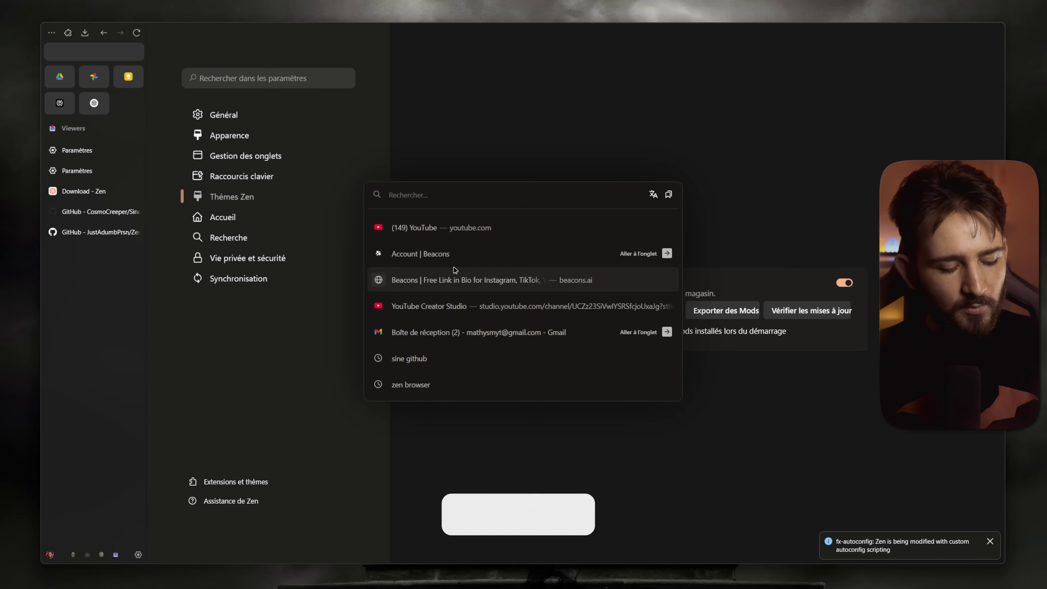
type("about;")
key("BackSpace")
type(":support")
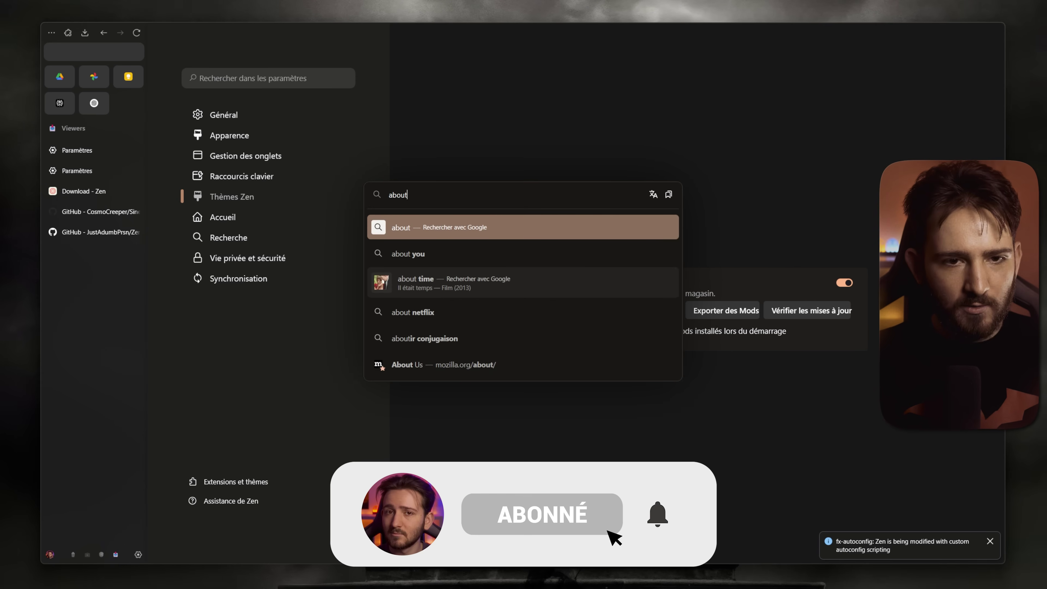
key("Return")
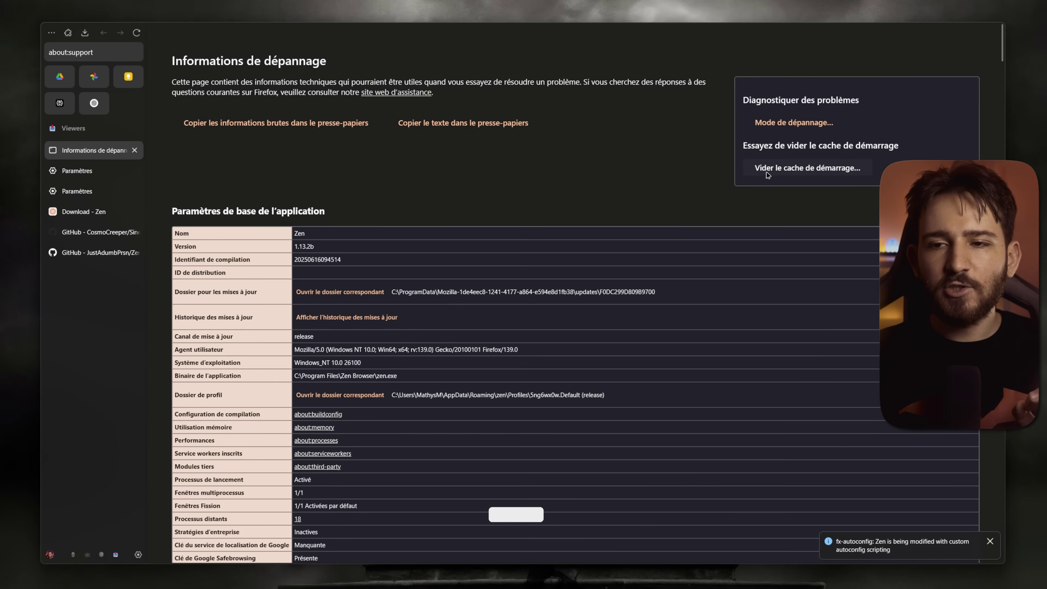
left_click(768, 173)
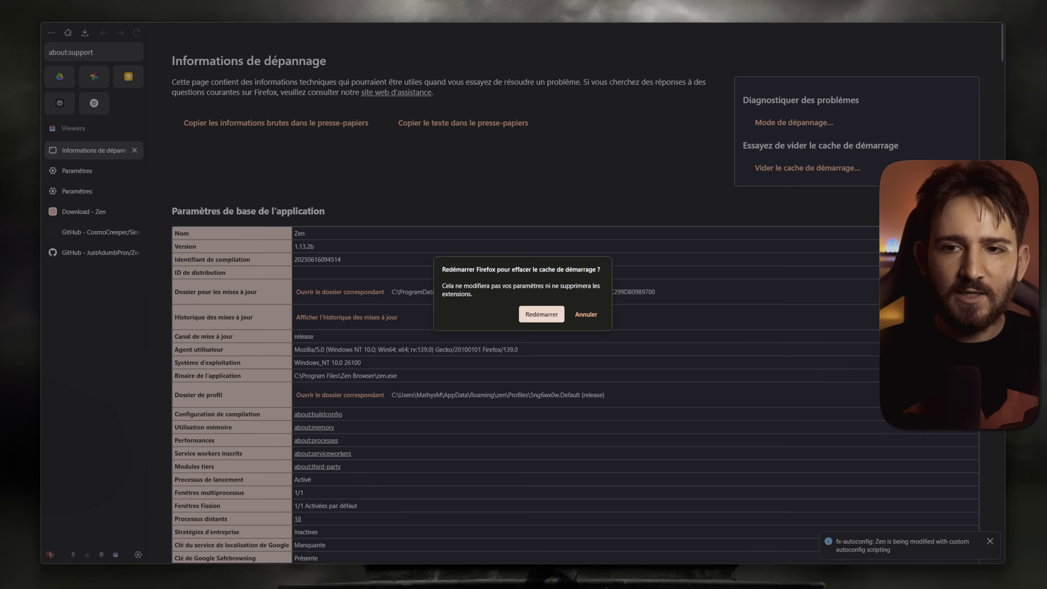
left_click(541, 315)
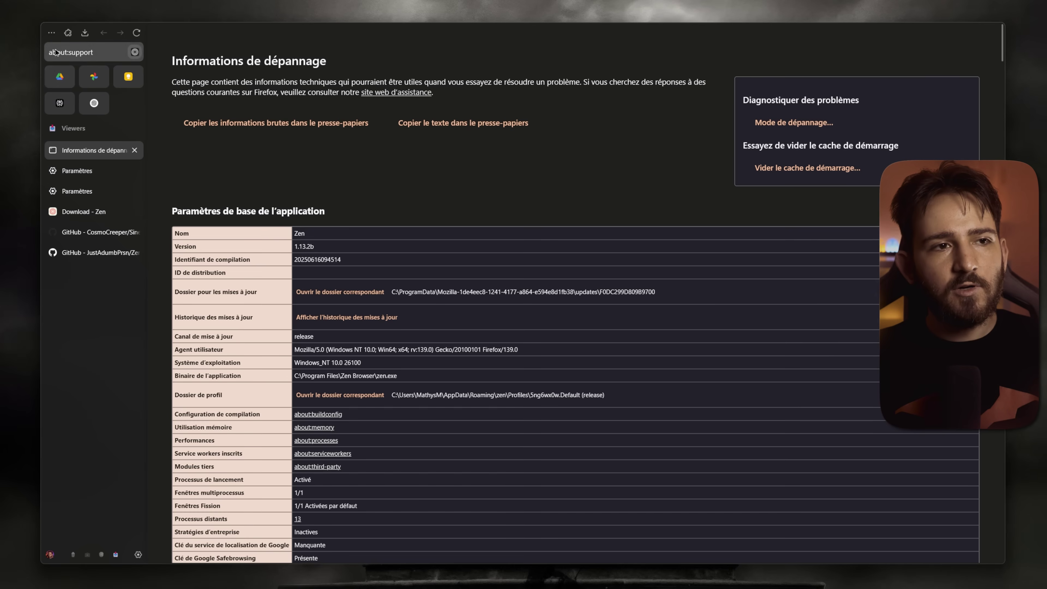
Check the settings tab for the Sine Mods section, then close and relaunch the Zen browser.
left_click(94, 171)
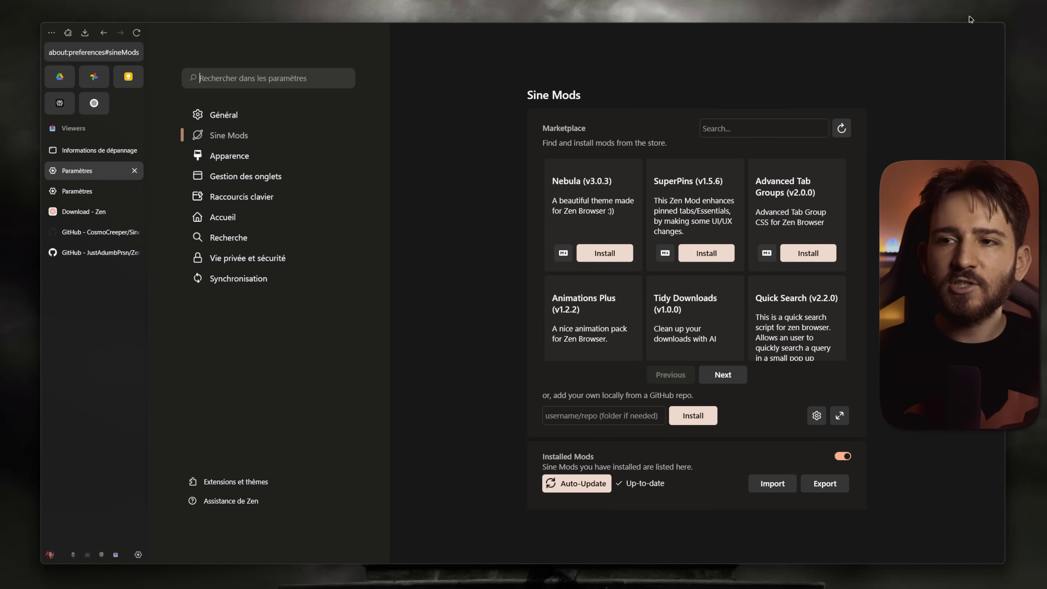
left_click(991, 29)
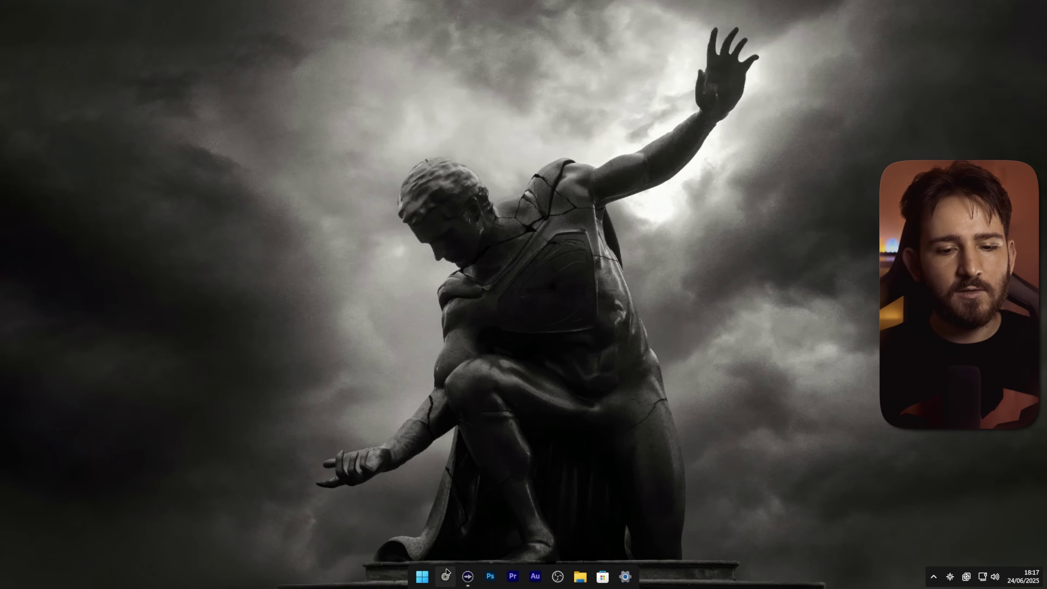
left_click(446, 574)
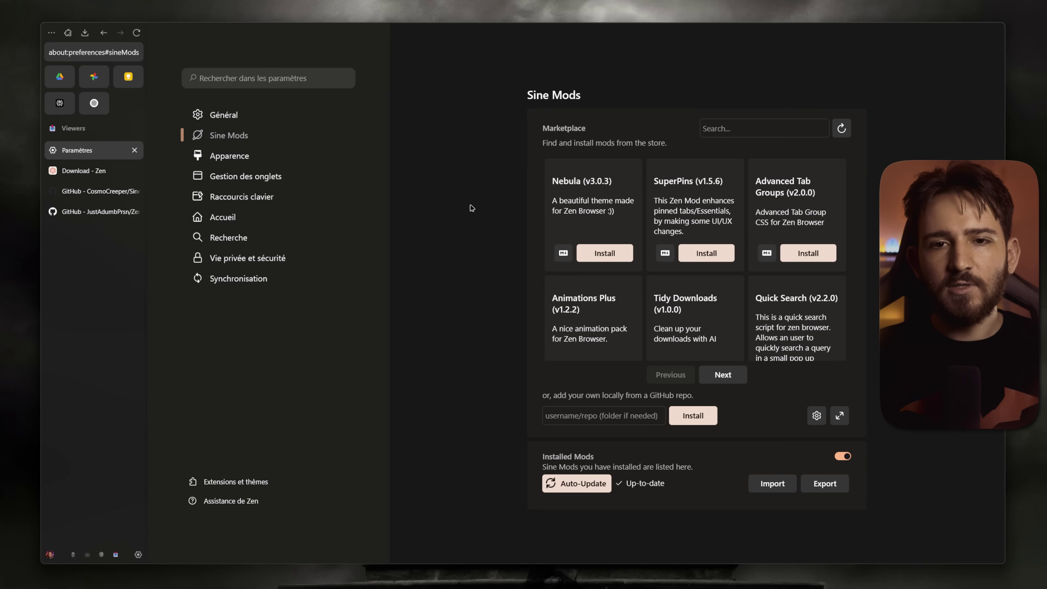
Browse the mods in the Sine marketplace and install Nebula (v3.0.3).
scroll(673, 213, "down", 3)
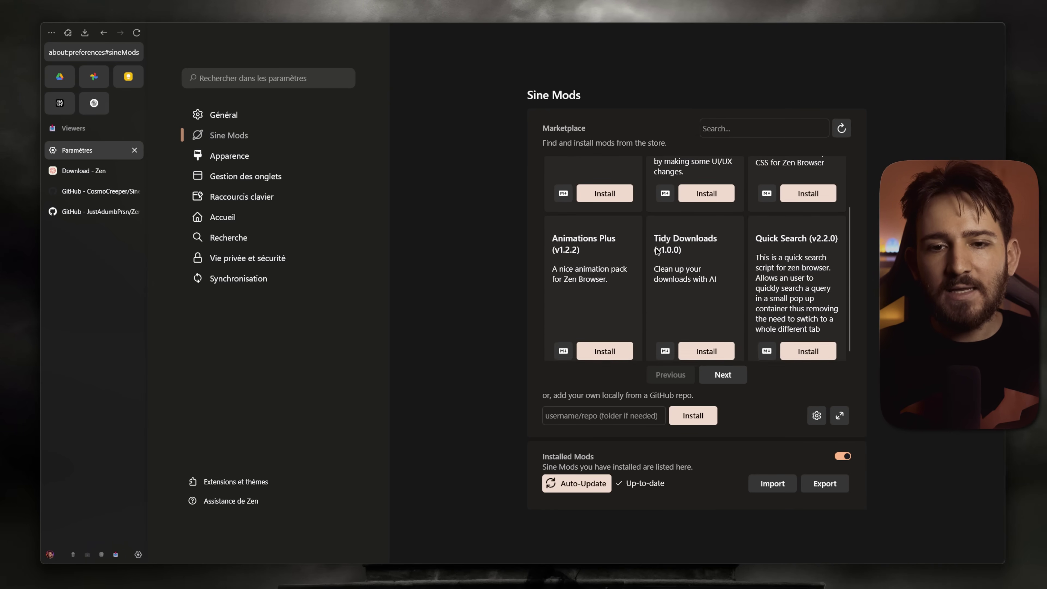
scroll(656, 247, "up", 3)
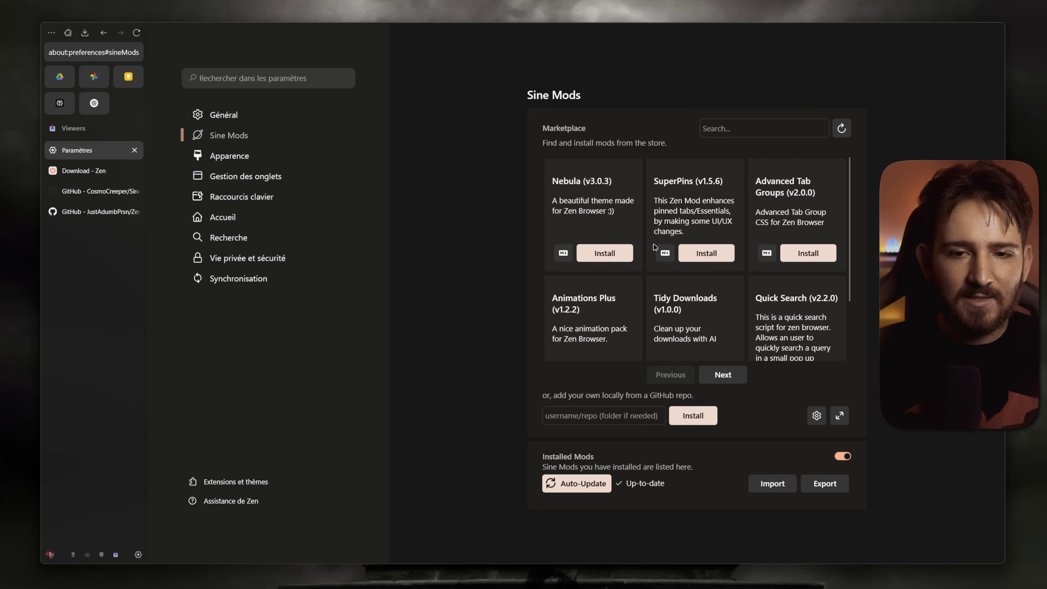
scroll(601, 240, "down", 3)
scroll(597, 242, "up", 3)
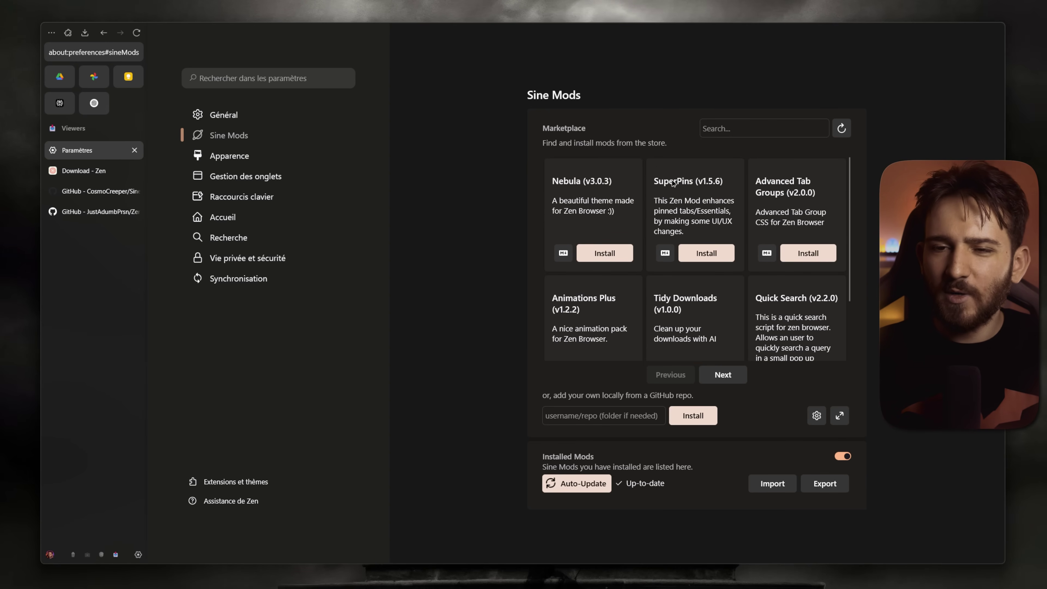
scroll(680, 180, "down", 3)
scroll(639, 194, "up", 3)
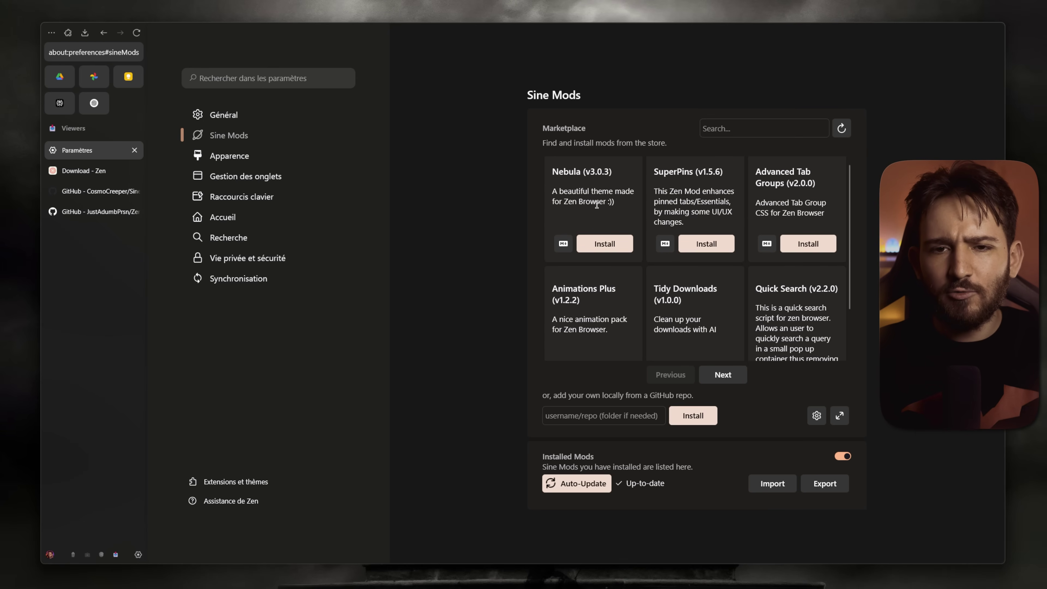
scroll(701, 223, "down", 3)
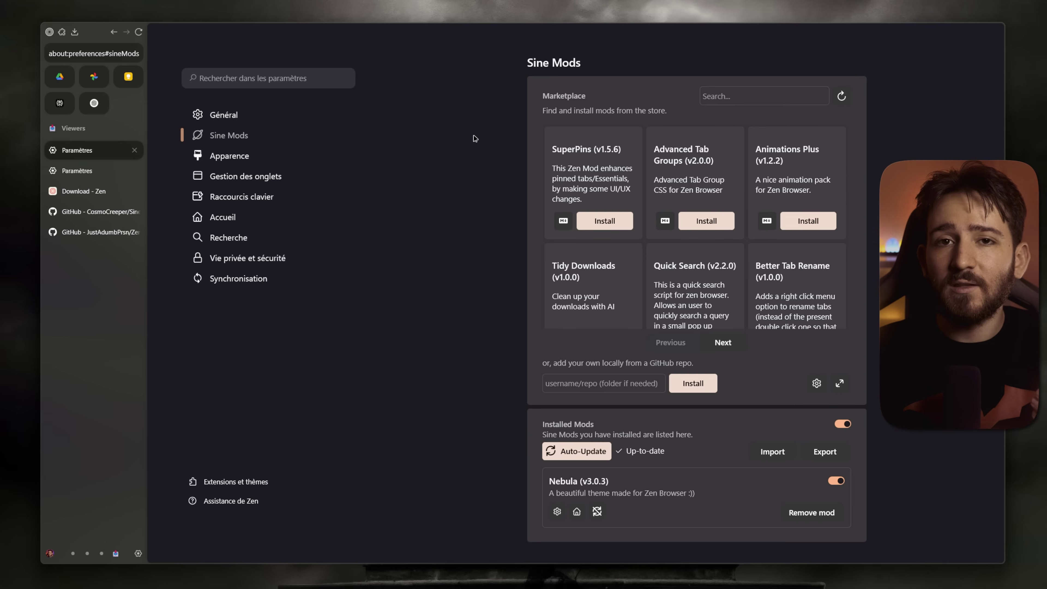
Open about:config in a new tab, accept the risk, and set browser.tabs.allow_transparent_browser to true.
key("ctrl+t")
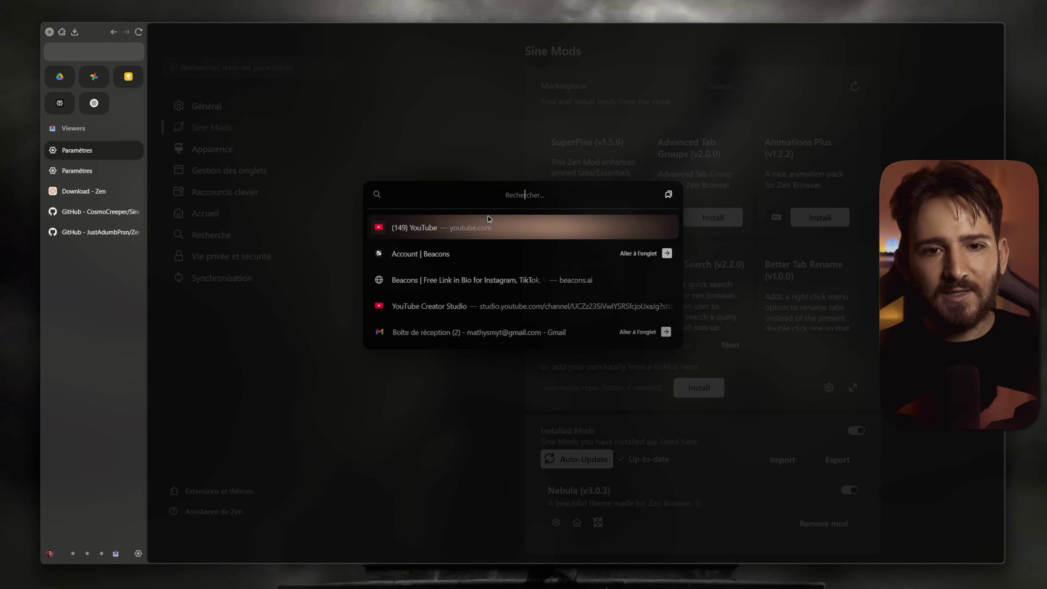
type("about")
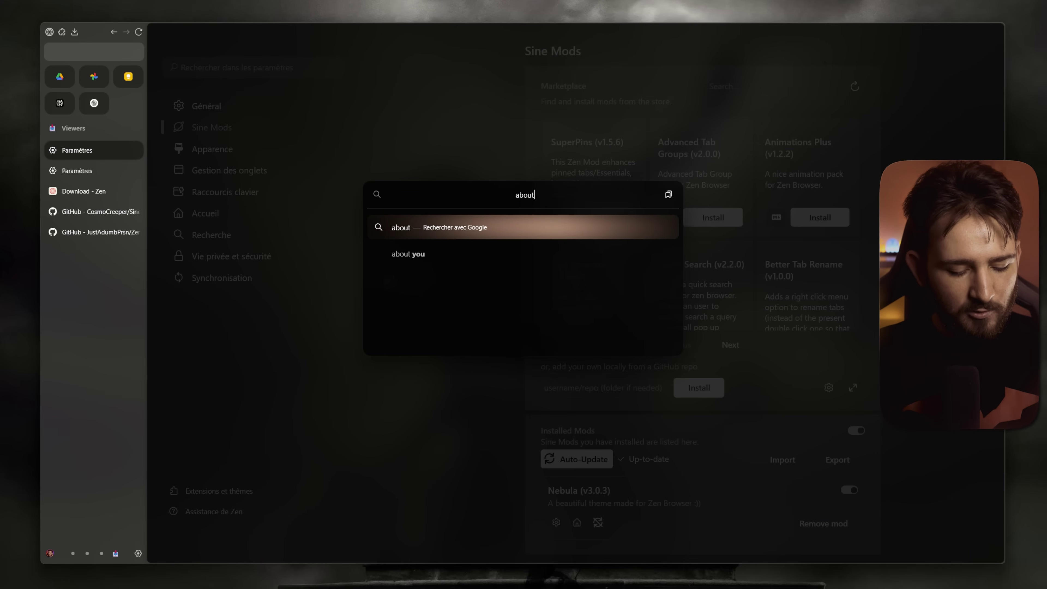
type(":config")
key("Return")
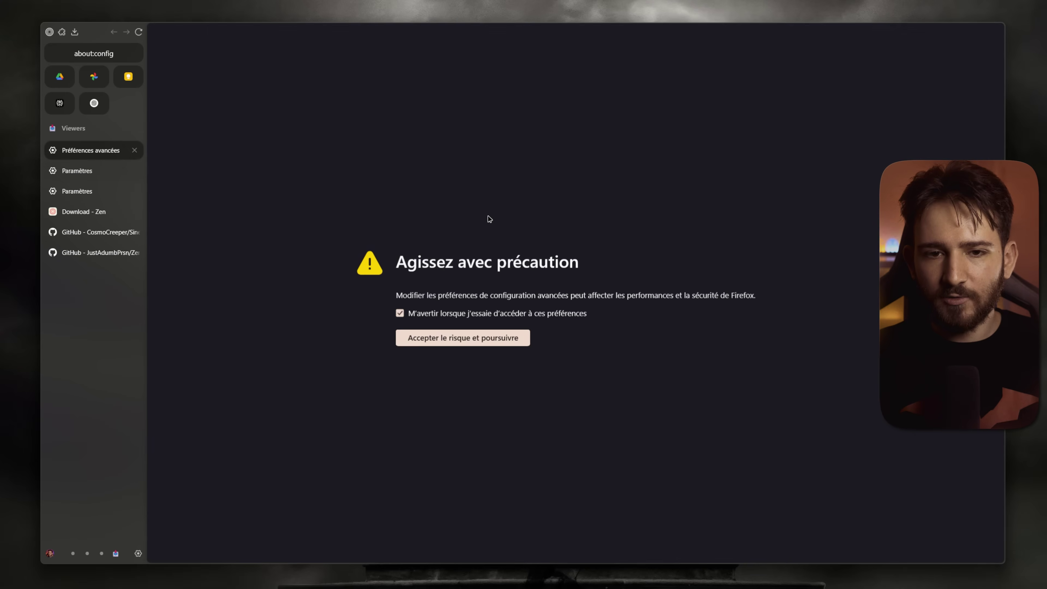
left_click(462, 339)
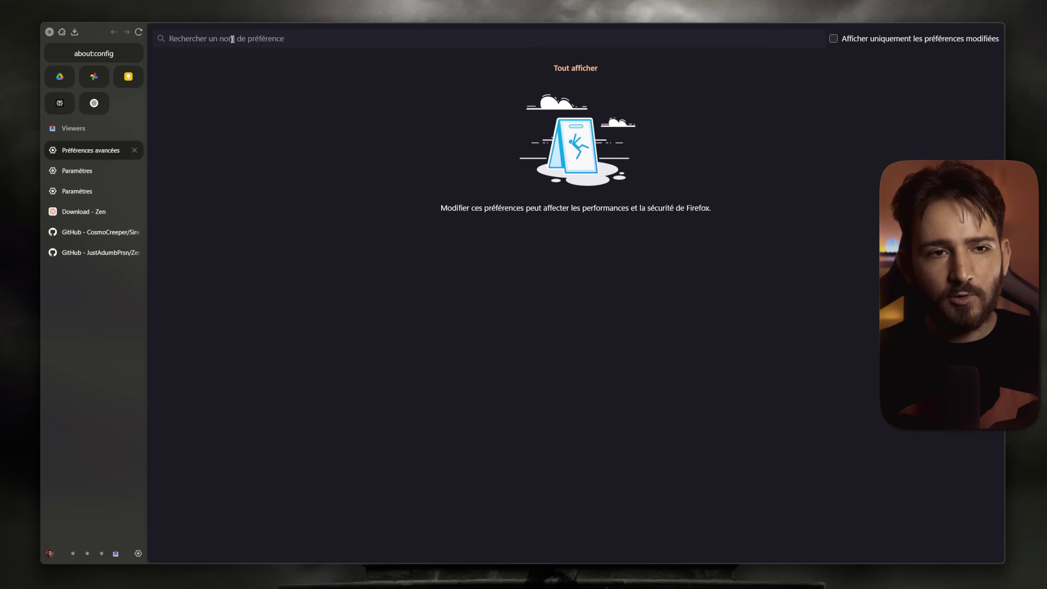
type("browser.tabs.allow_transparent_browser")
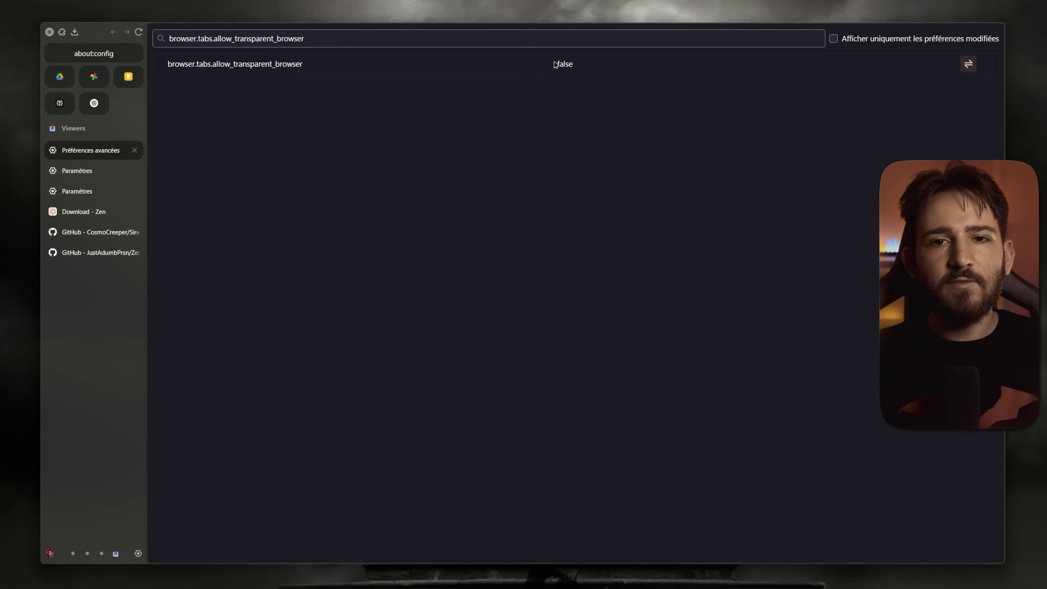
left_click(969, 65)
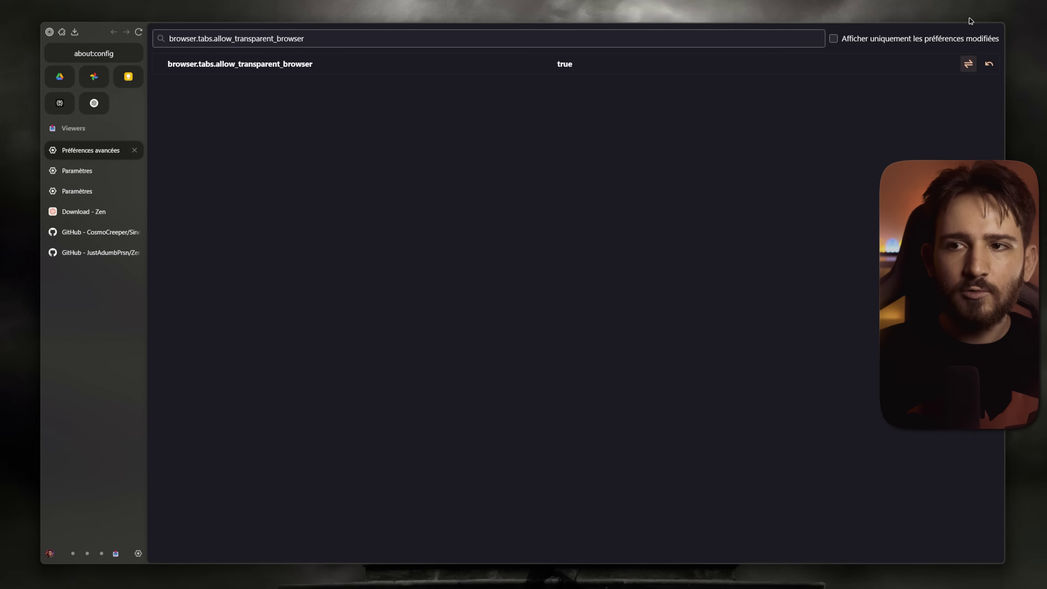
Close and relaunch the Zen browser, accept the advanced preferences warning, and return to the Sine Mods settings.
left_click(991, 29)
left_click(445, 577)
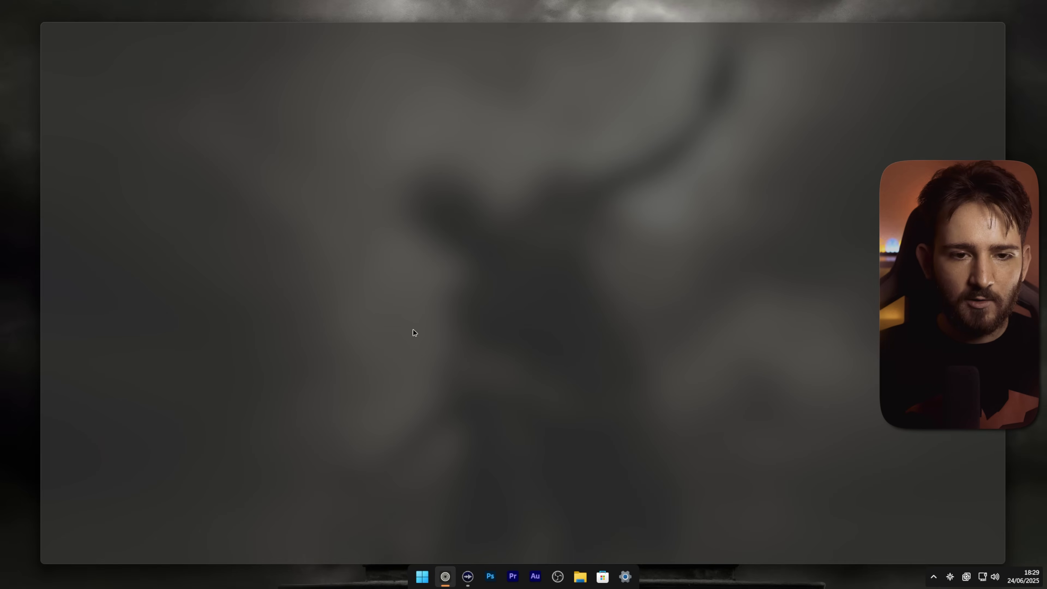
left_click(439, 338)
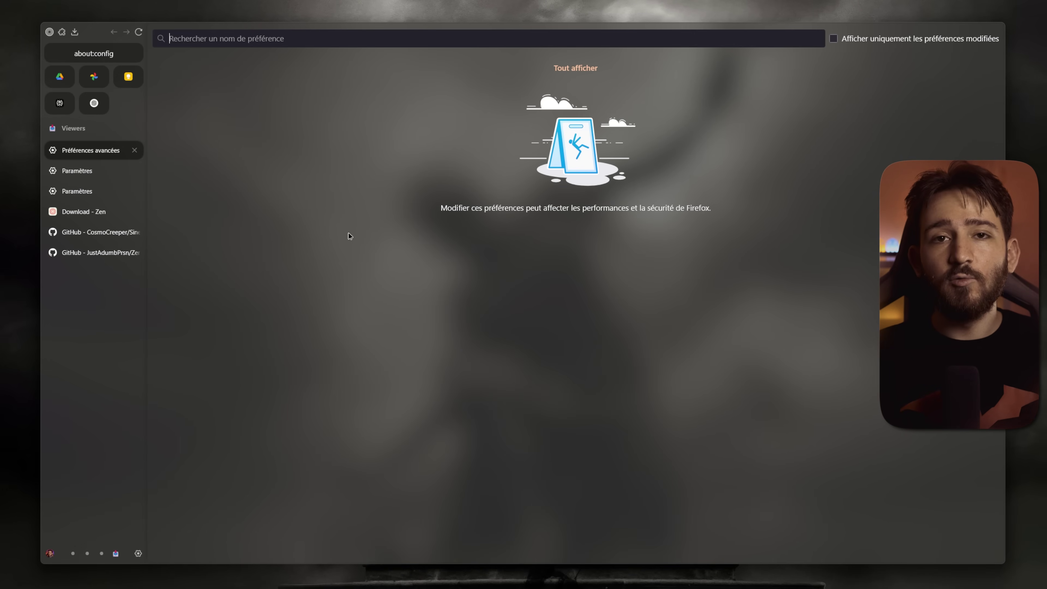
left_click(98, 173)
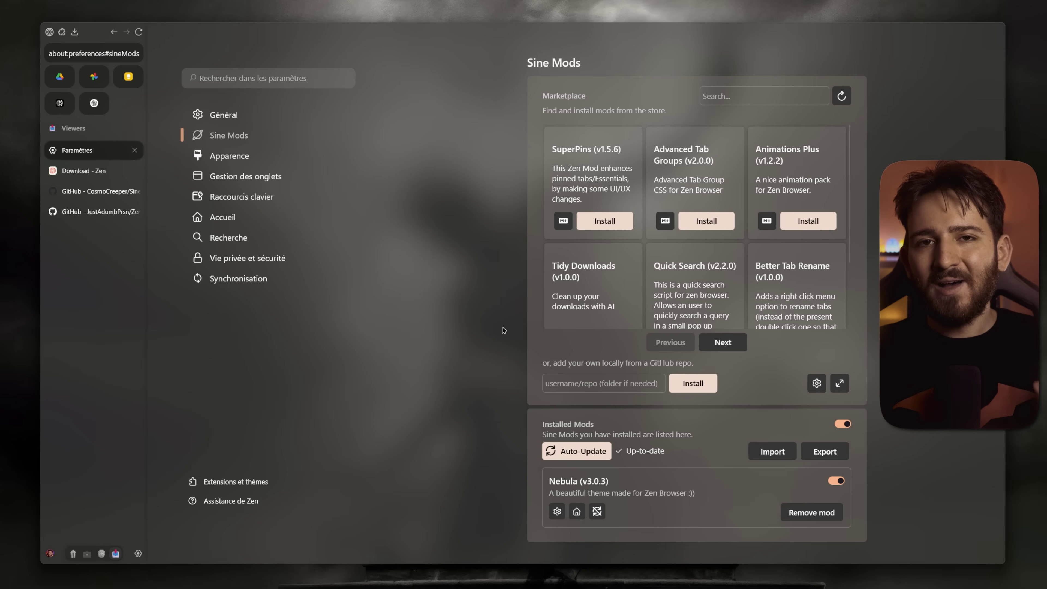
Open the settings of the installed Nebula mod and review its tab, glow and Urlbar animation options.
left_click(558, 511)
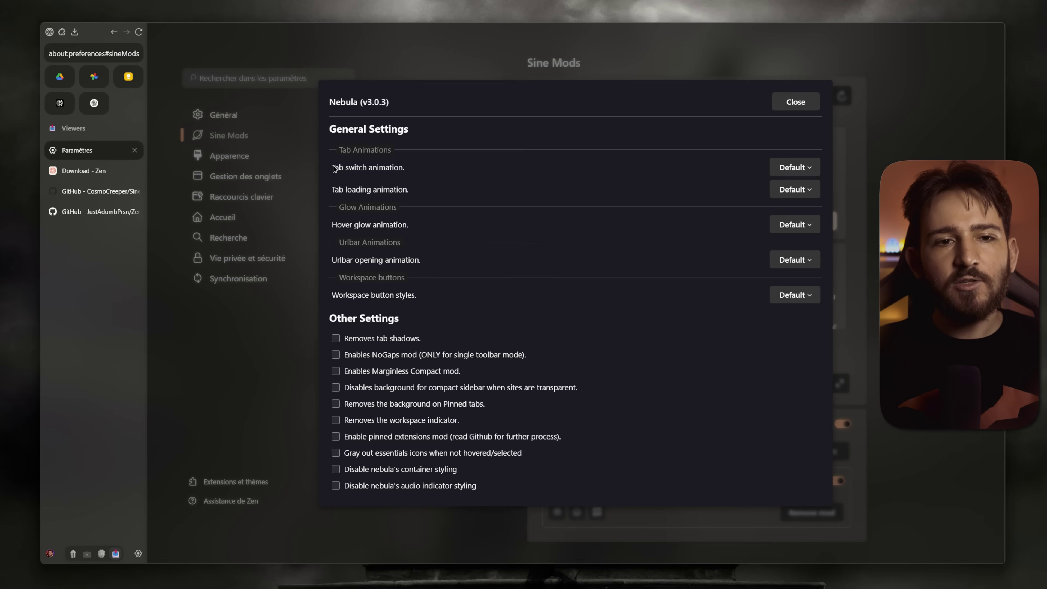
left_click_drag(335, 168, 414, 270)
left_click(414, 272)
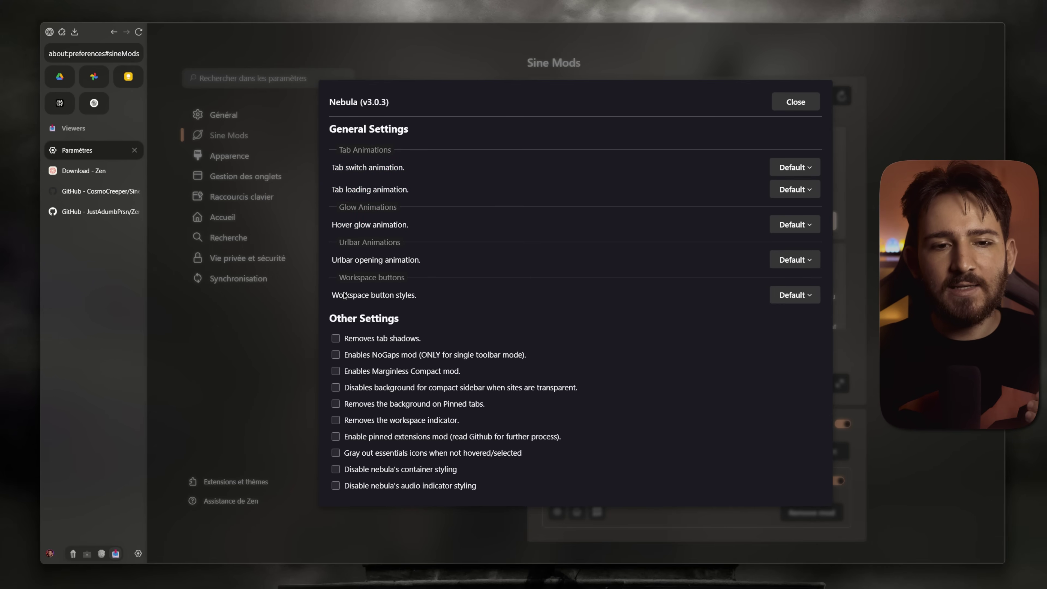
left_click_drag(342, 246, 402, 250)
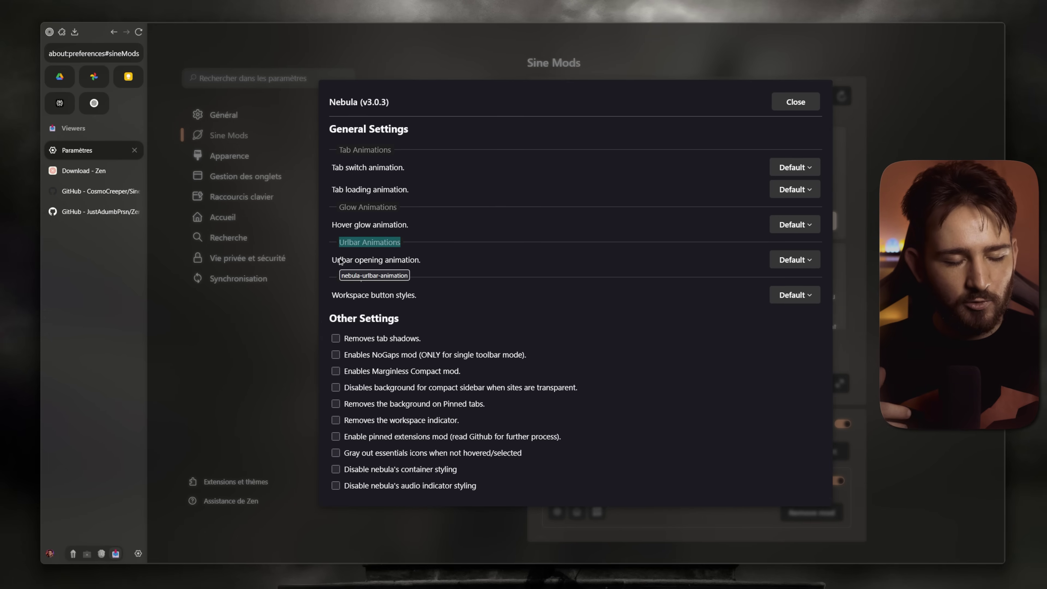
Preview Nebula's default Urlbar opening animation, then set it to No Animation and preview that.
key("ctrl+t")
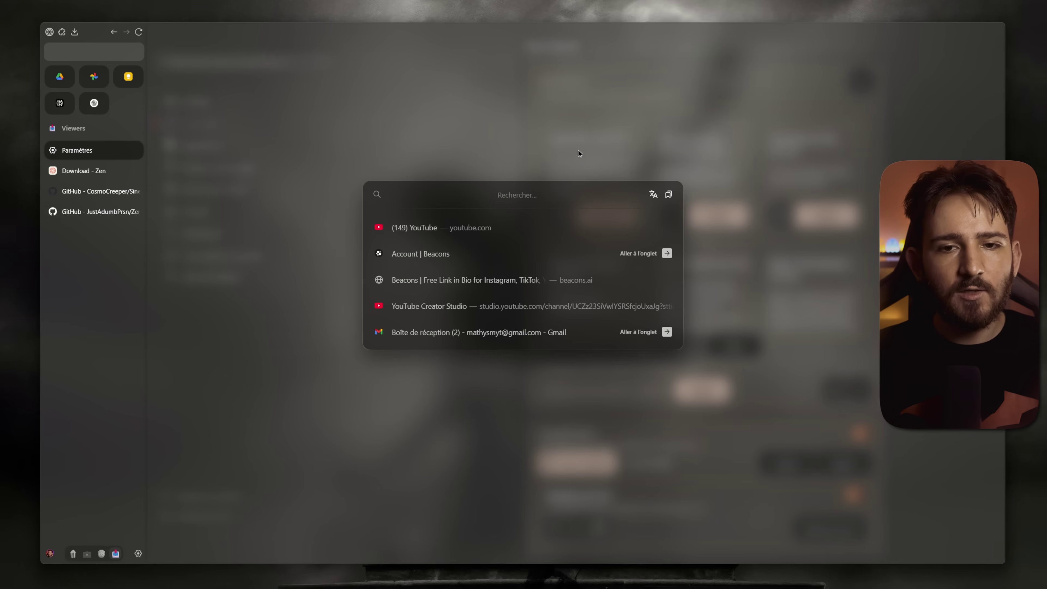
key("Escape")
left_click(795, 260)
left_click(798, 276)
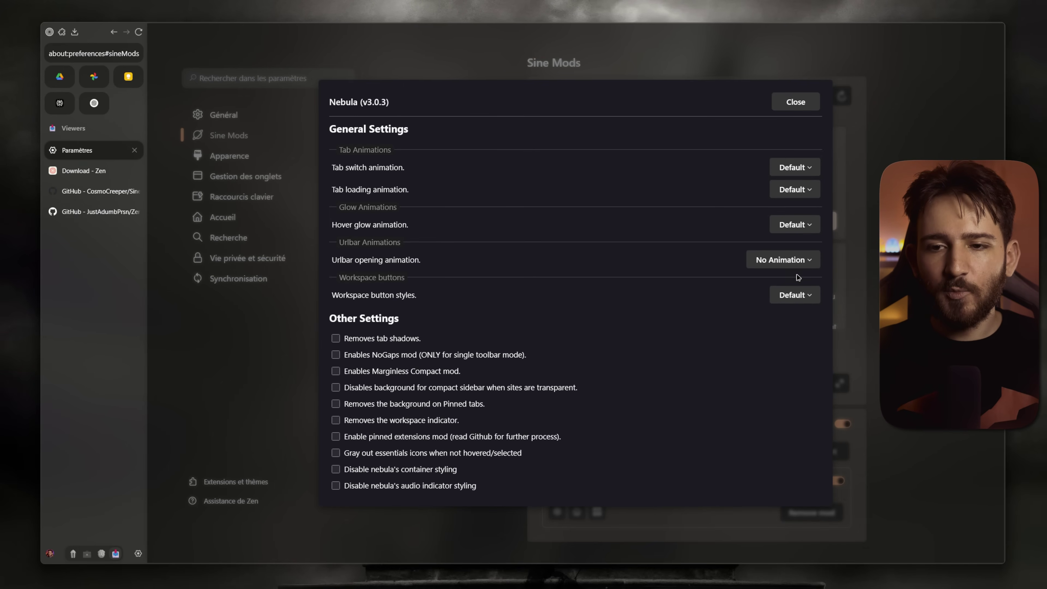
key("ctrl+t")
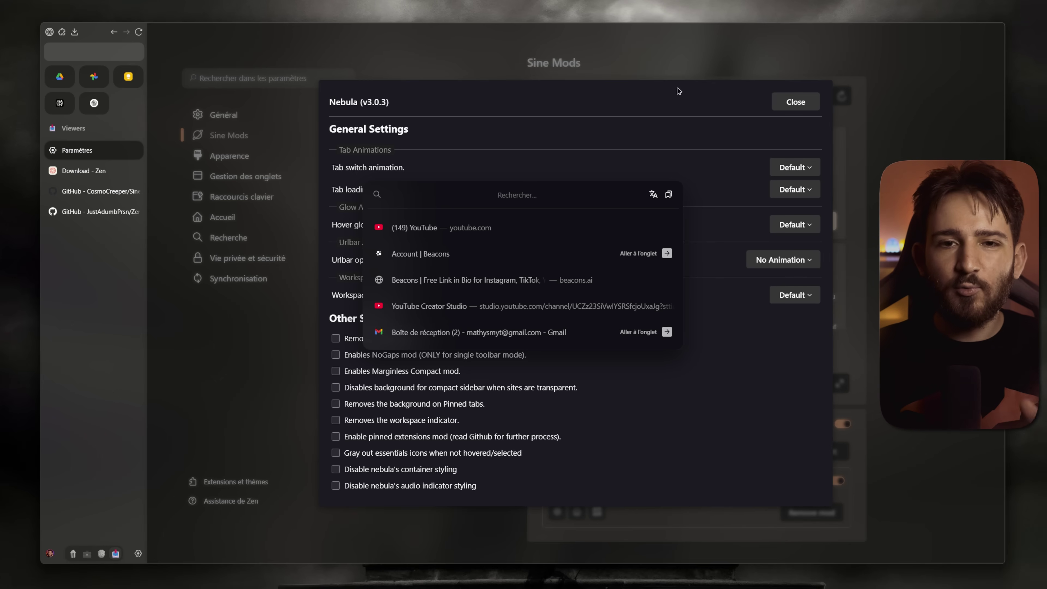
key("Escape")
Try the "Grayscale, no blur" Urlbar opening animation, preview it, and set the option back to Default.
left_click(758, 260)
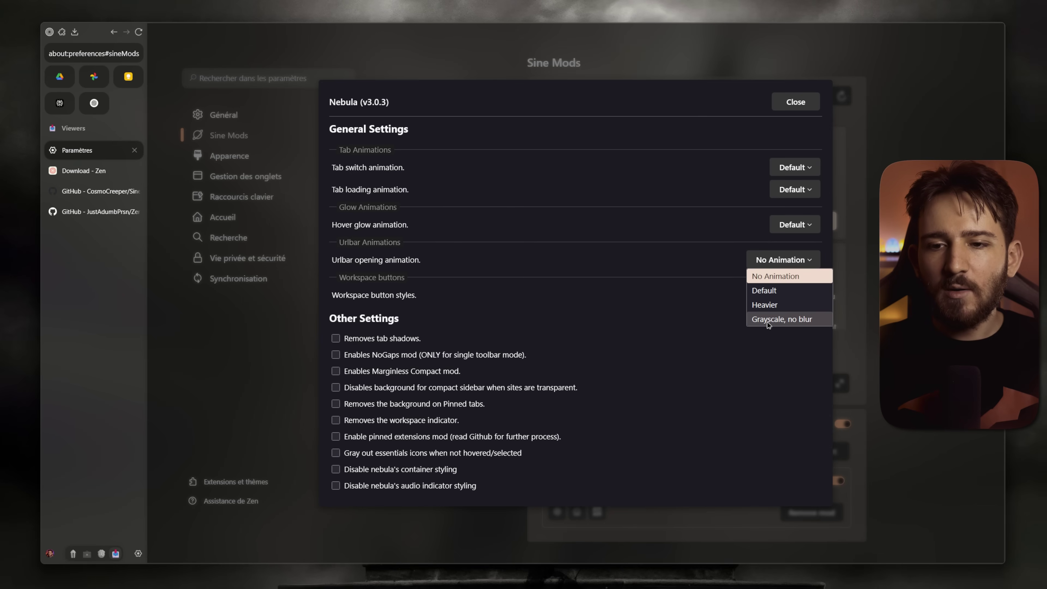
left_click(761, 320)
key("ctrl+t")
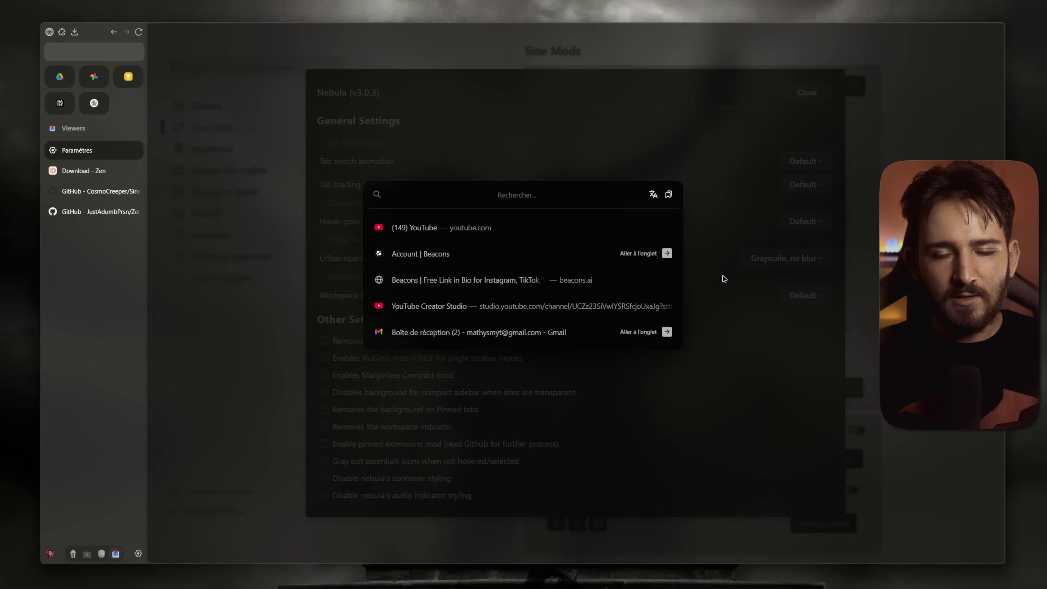
key("Escape")
left_click(763, 258)
left_click(767, 287)
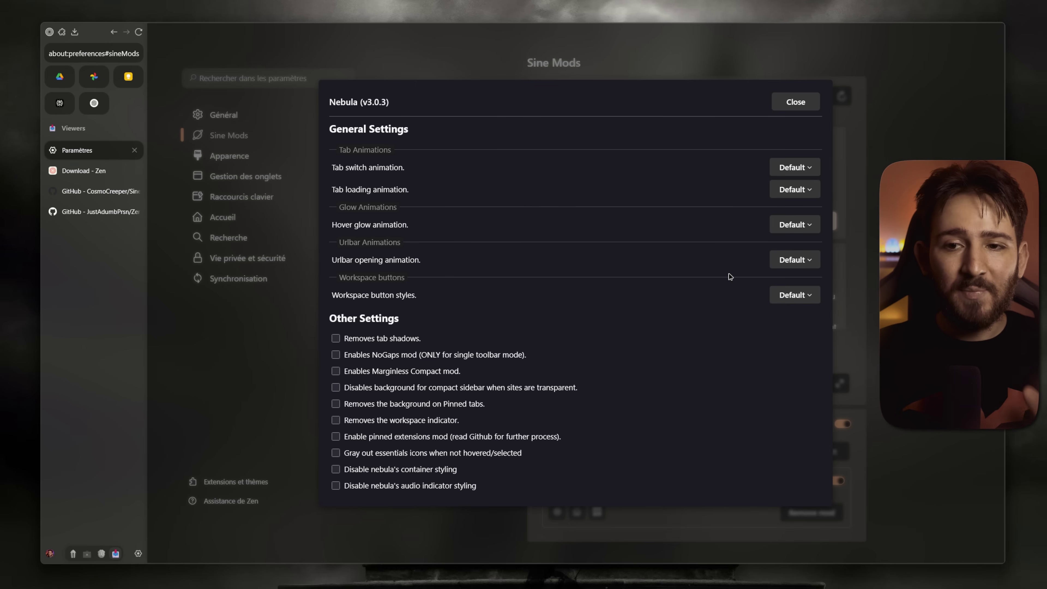
View the choices for Nebula's tab switch animation without changing it, and review the other General Settings.
left_click(793, 167)
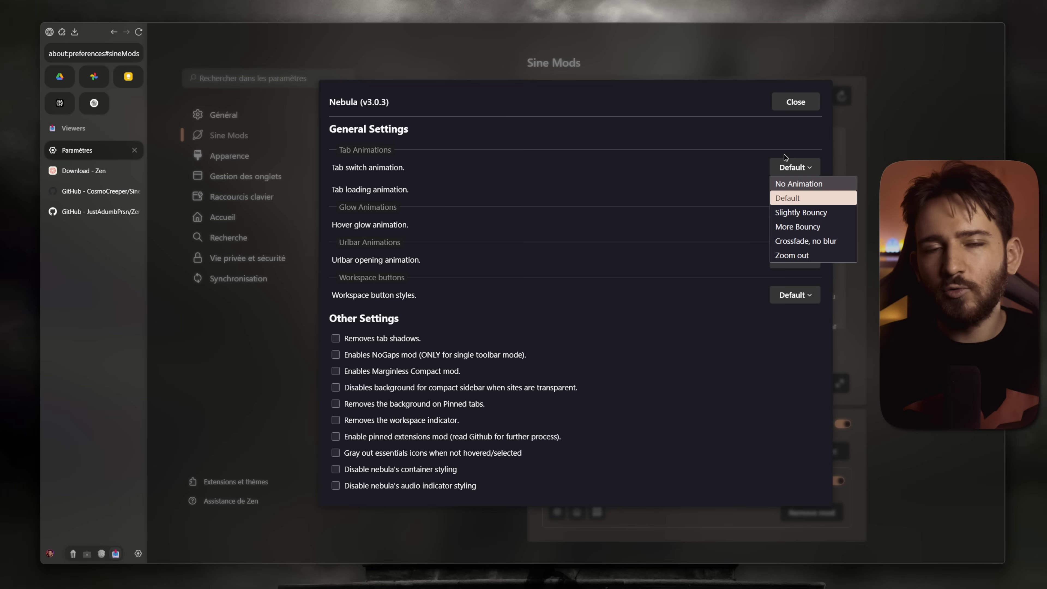
left_click(746, 170)
left_click_drag(335, 166, 418, 294)
left_click(420, 294)
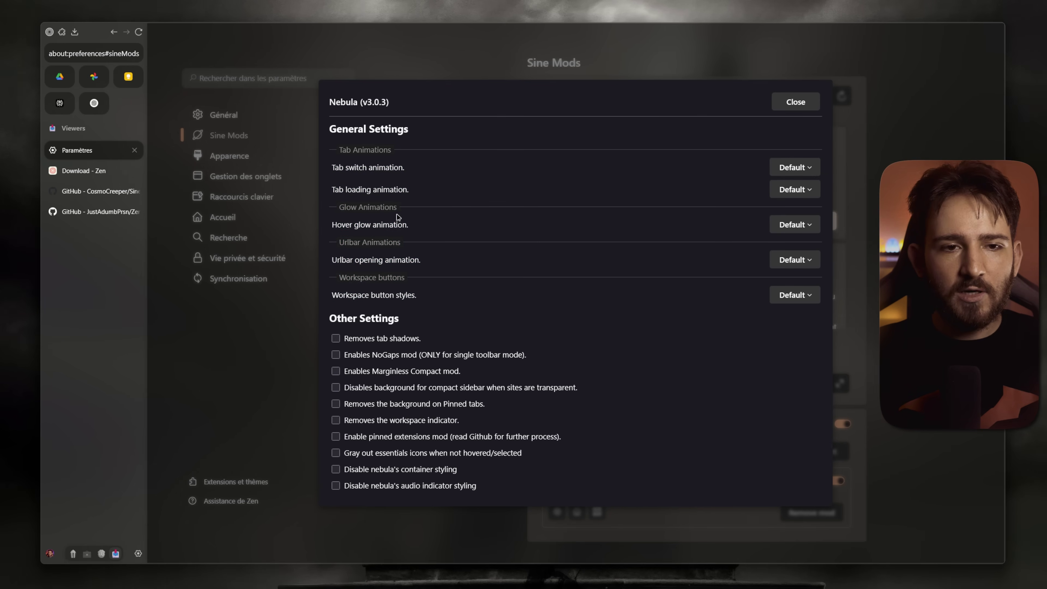
Preview the tab switch animation by switching to the Download - Zen tab and back to the settings tab.
left_click_drag(333, 169, 415, 175)
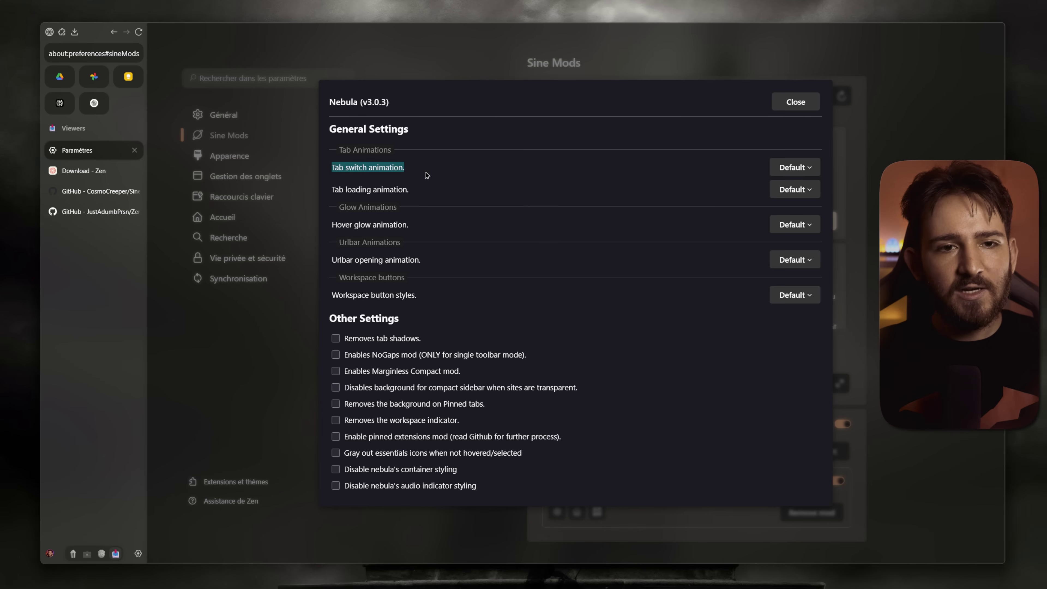
left_click(84, 171)
left_click(88, 151)
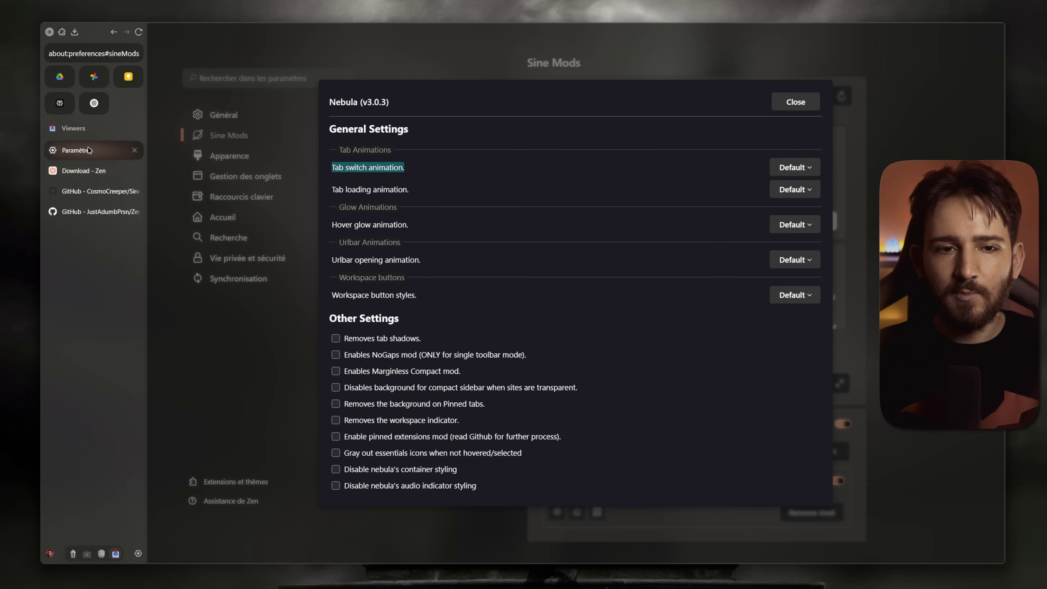
Try the Monochrome and RGB options for Nebula's hover glow animation, and set it back to Default.
left_click_drag(331, 189, 420, 194)
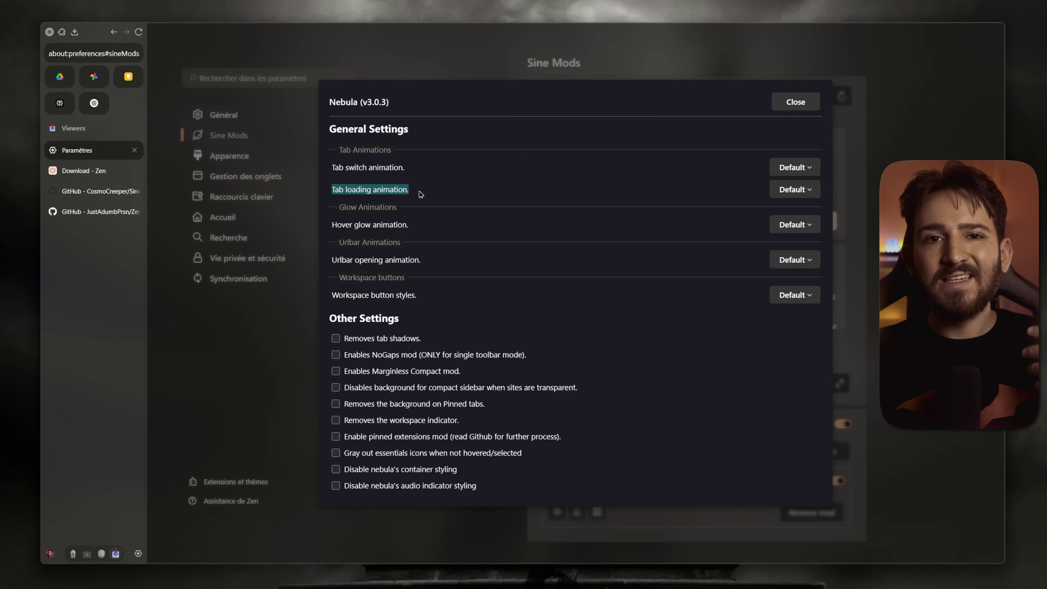
left_click(420, 191)
left_click_drag(328, 228, 416, 226)
left_click(416, 225)
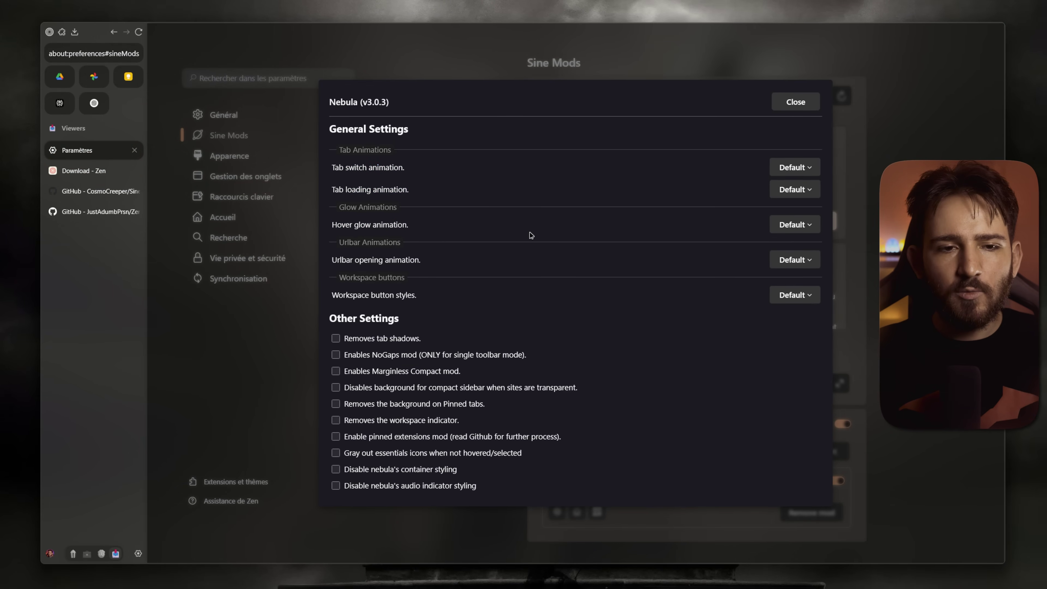
left_click(789, 226)
left_click(793, 270)
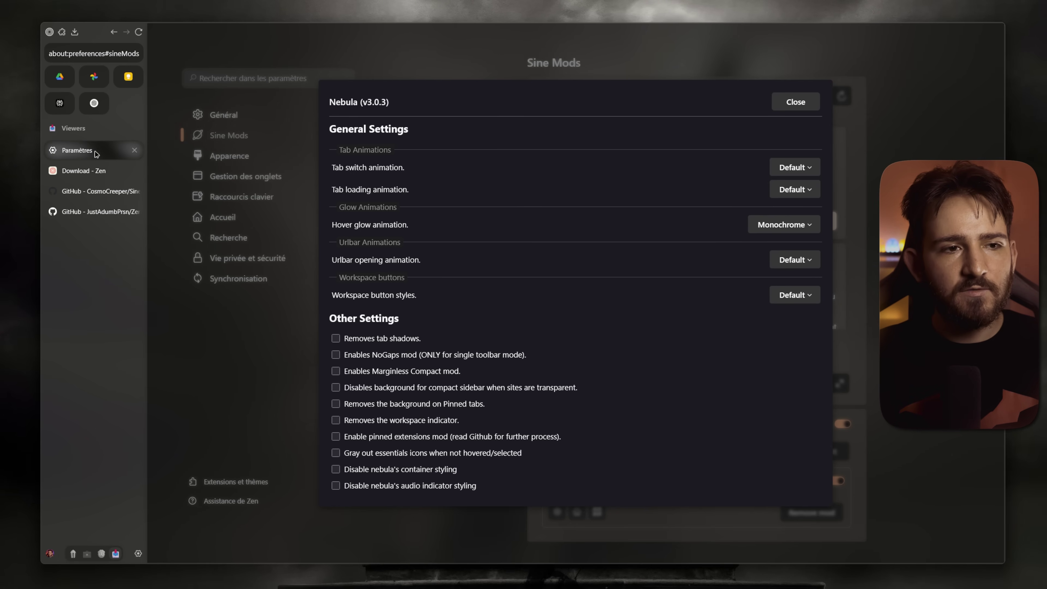
left_click(783, 224)
left_click(775, 283)
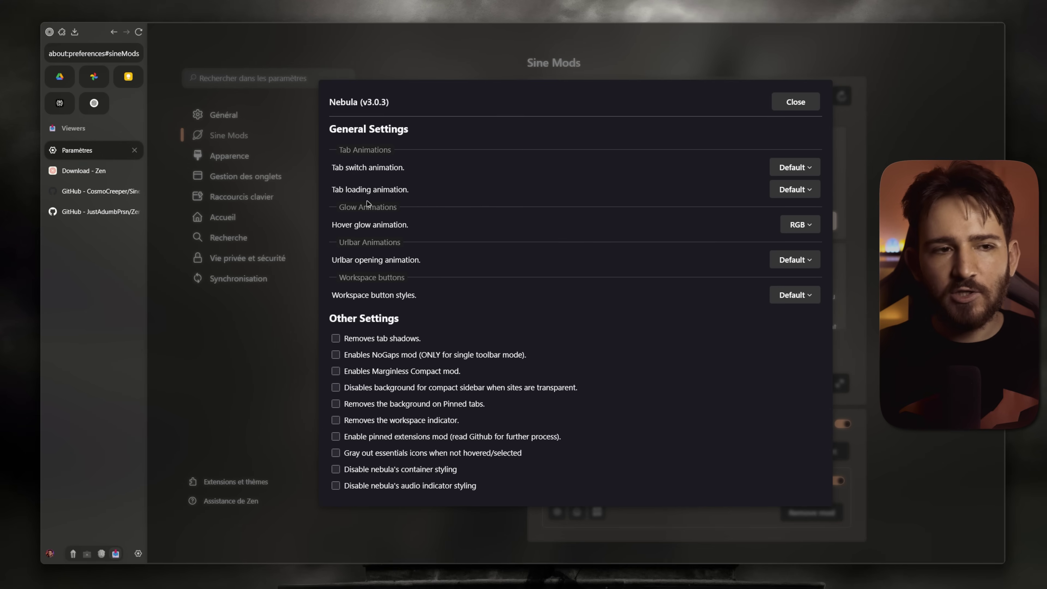
left_click(800, 224)
left_click(785, 255)
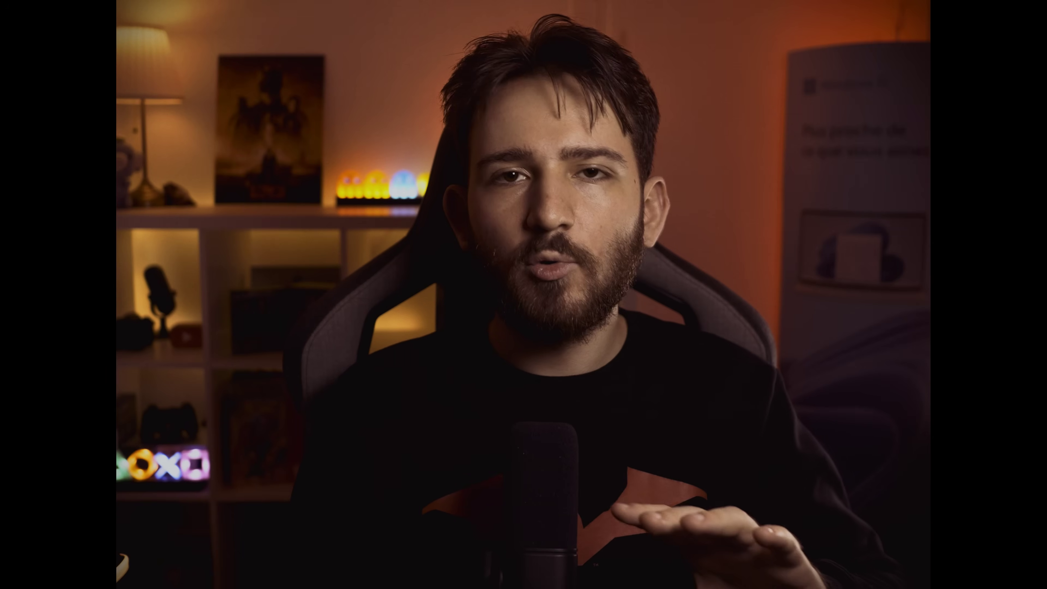
left_click_drag(332, 260, 432, 263)
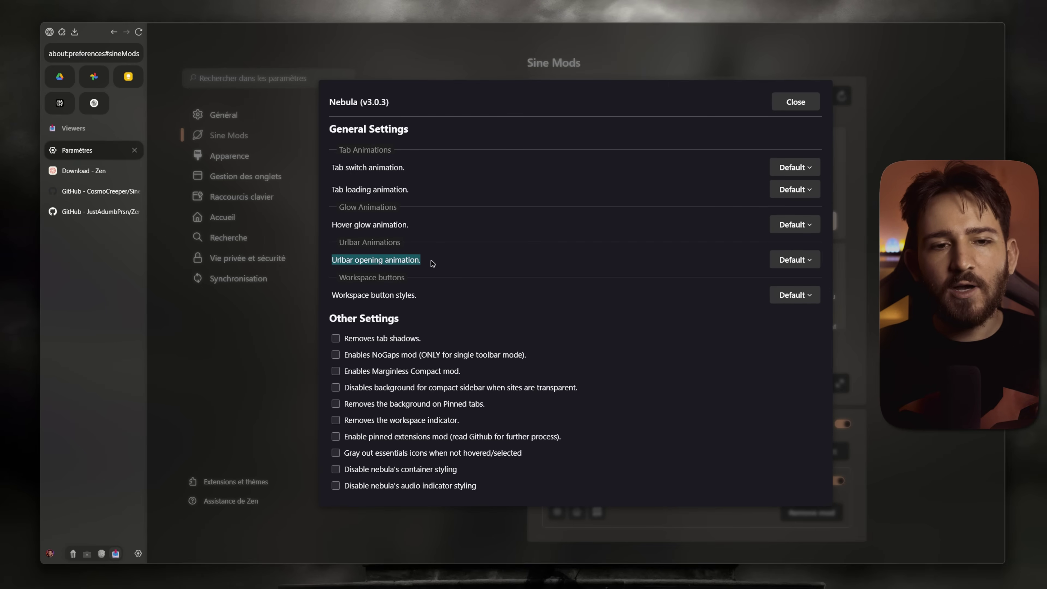
left_click(432, 263)
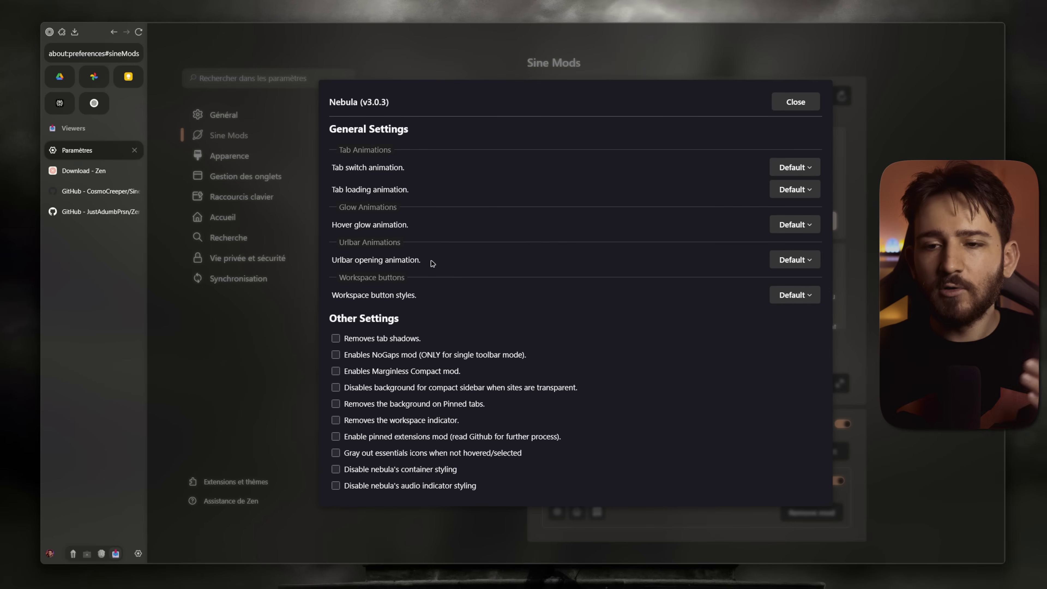
left_click_drag(332, 296, 418, 297)
left_click(412, 312)
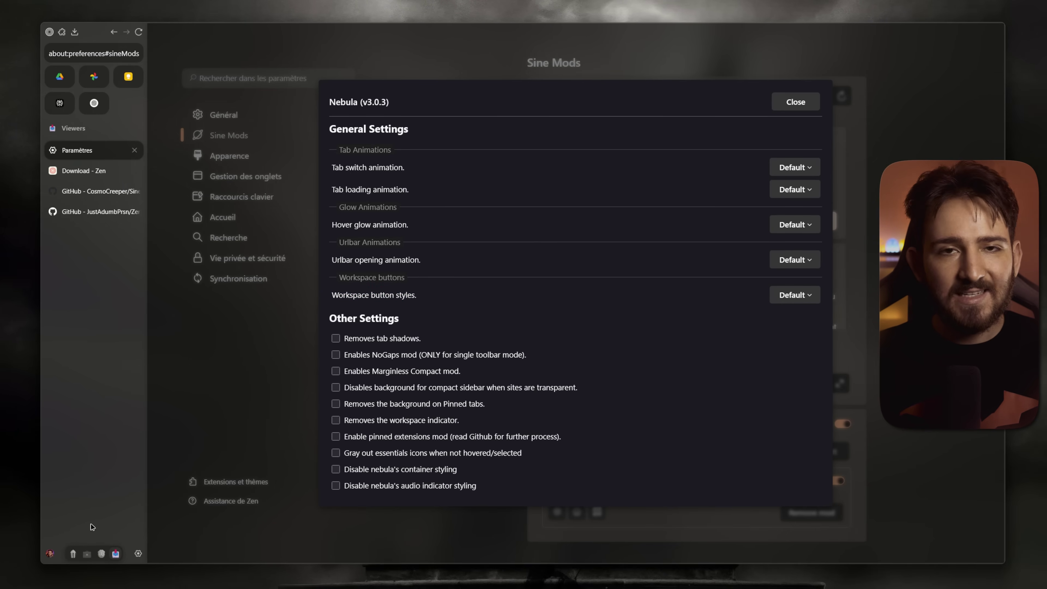
left_click(795, 295)
left_click(808, 340)
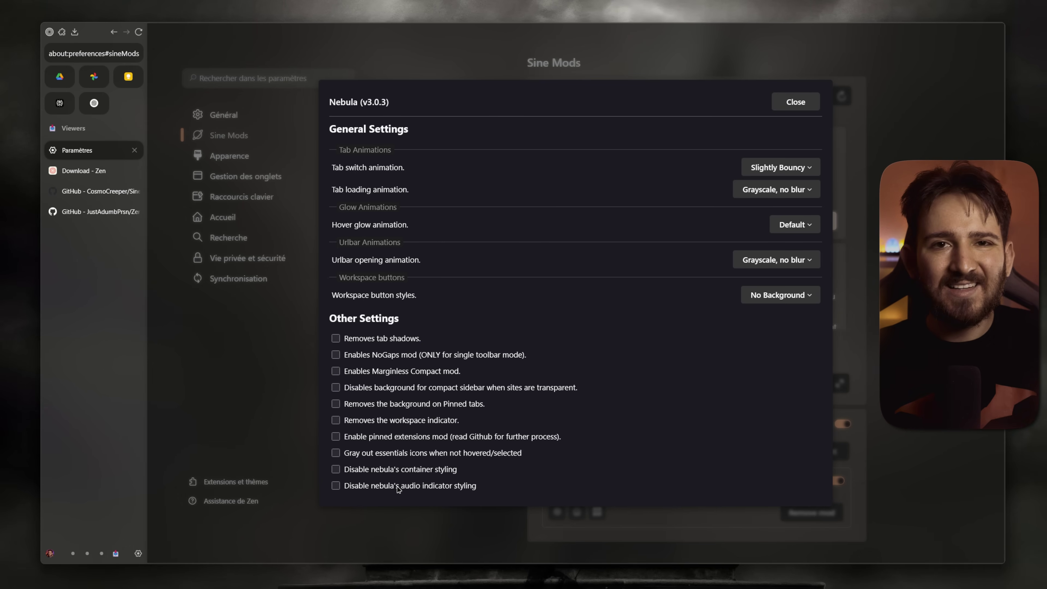
Try Nebula's option that removes the workspace indicator, and turn it back off.
left_click(395, 421)
left_click(412, 422)
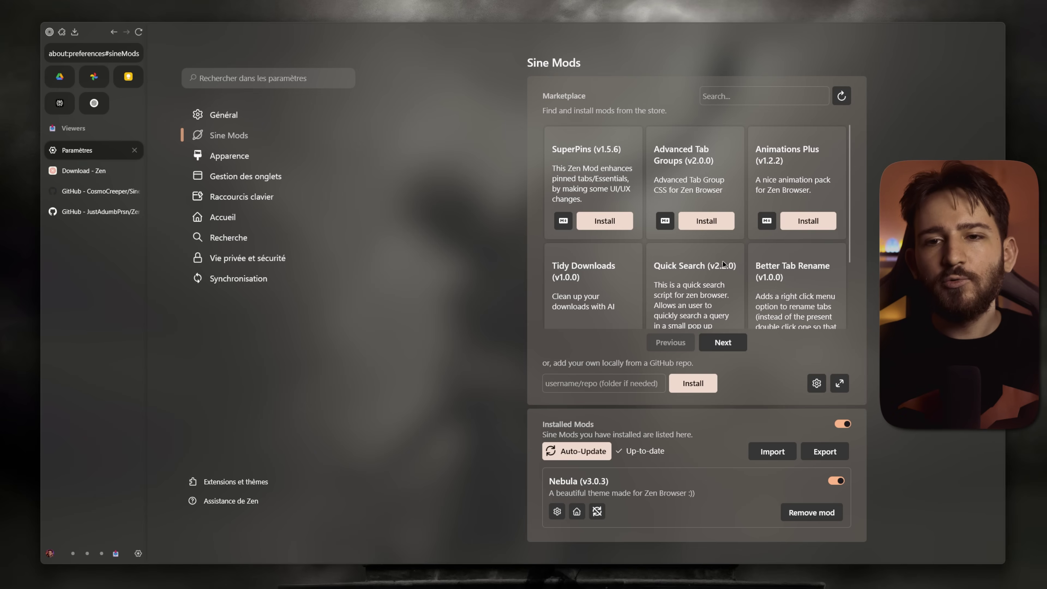
Browse the mods on the first two pages of the Sine marketplace.
scroll(694, 261, "down", 2)
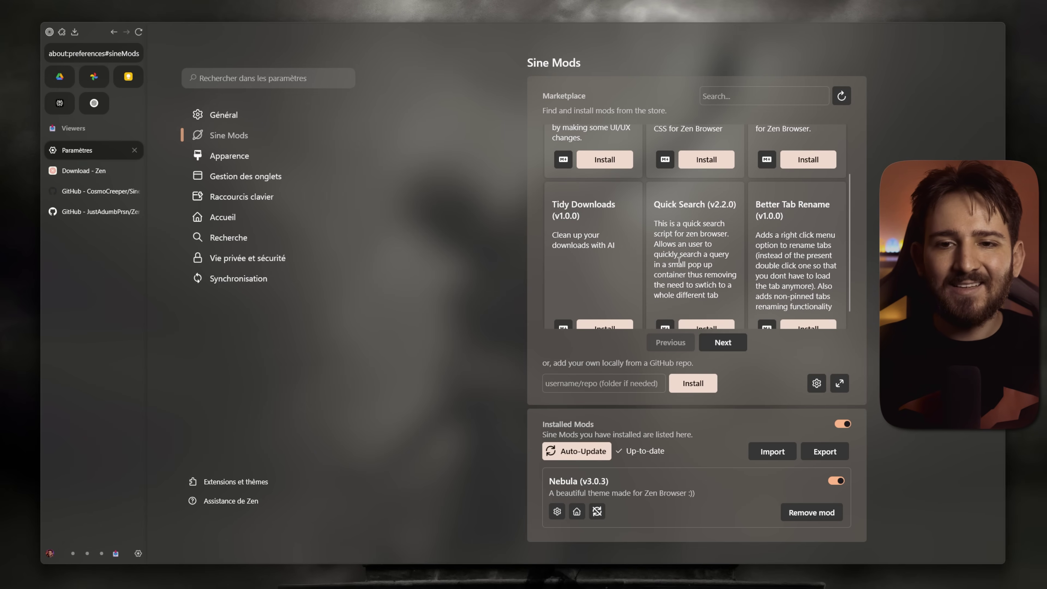
scroll(676, 256, "down", 1)
scroll(678, 254, "up", 3)
left_click(726, 344)
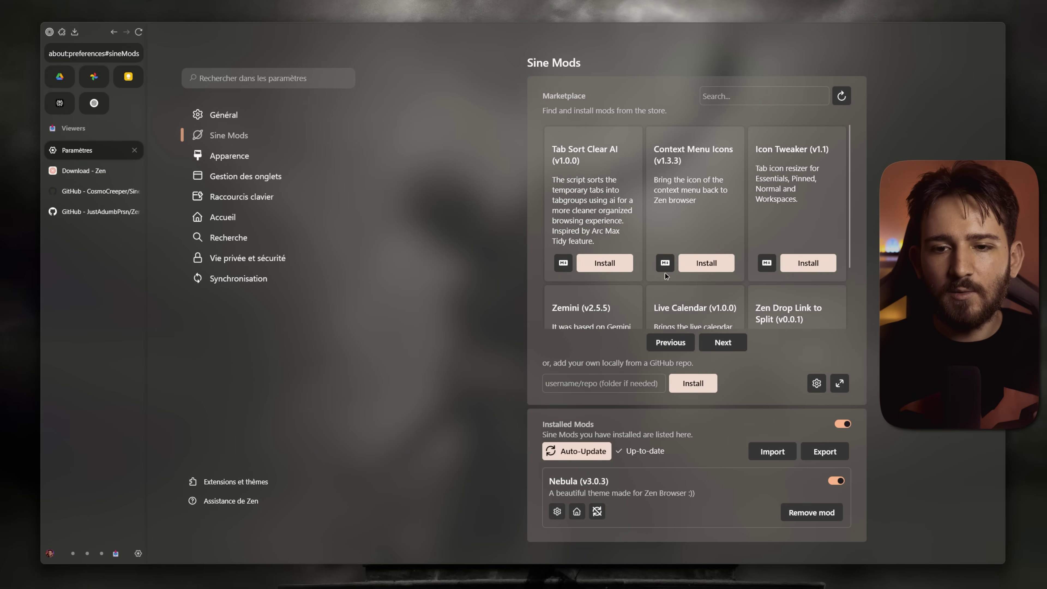
scroll(665, 275, "down", 2)
scroll(645, 274, "up", 2)
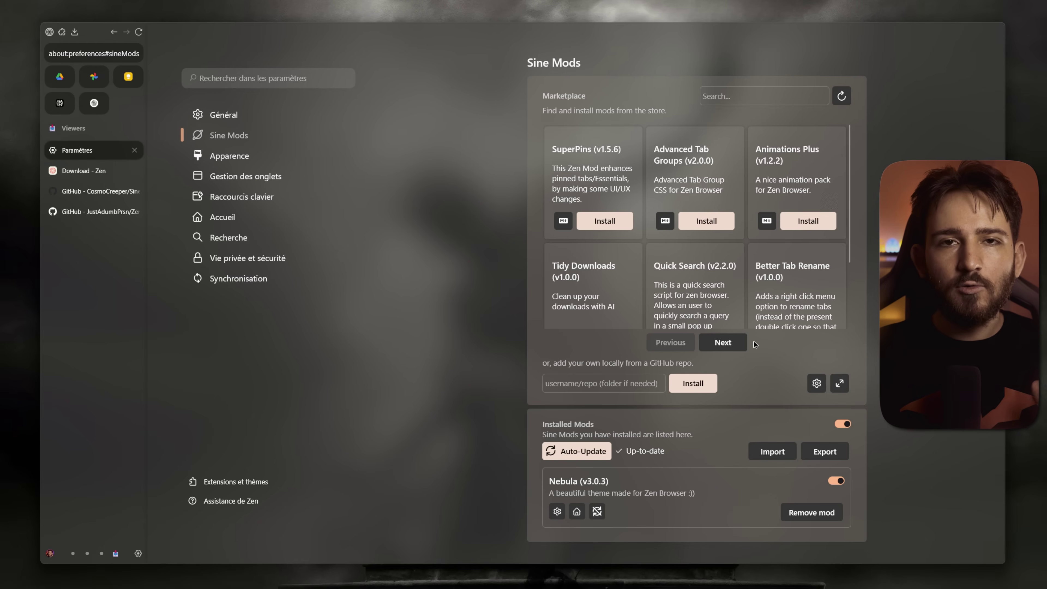
Review Sine's general and update settings, including the automatic restart option, and close them.
left_click(816, 384)
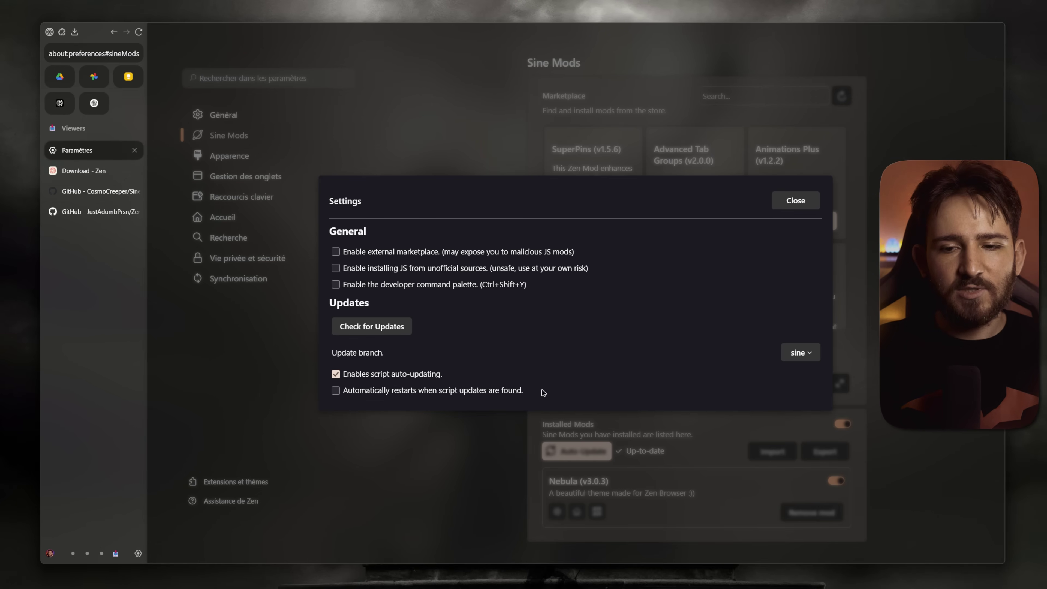
left_click(427, 390)
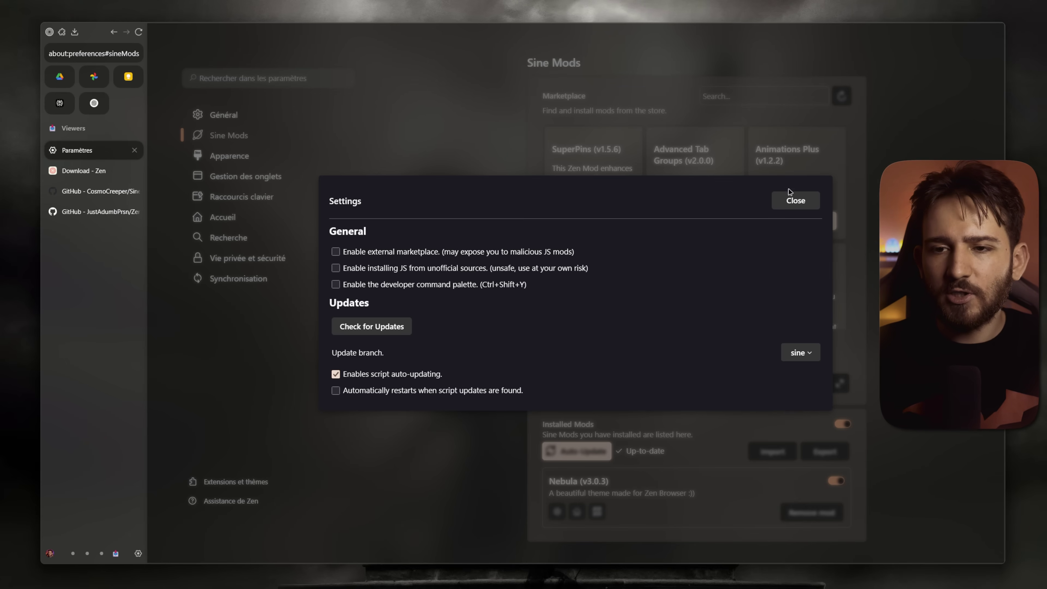
left_click(798, 204)
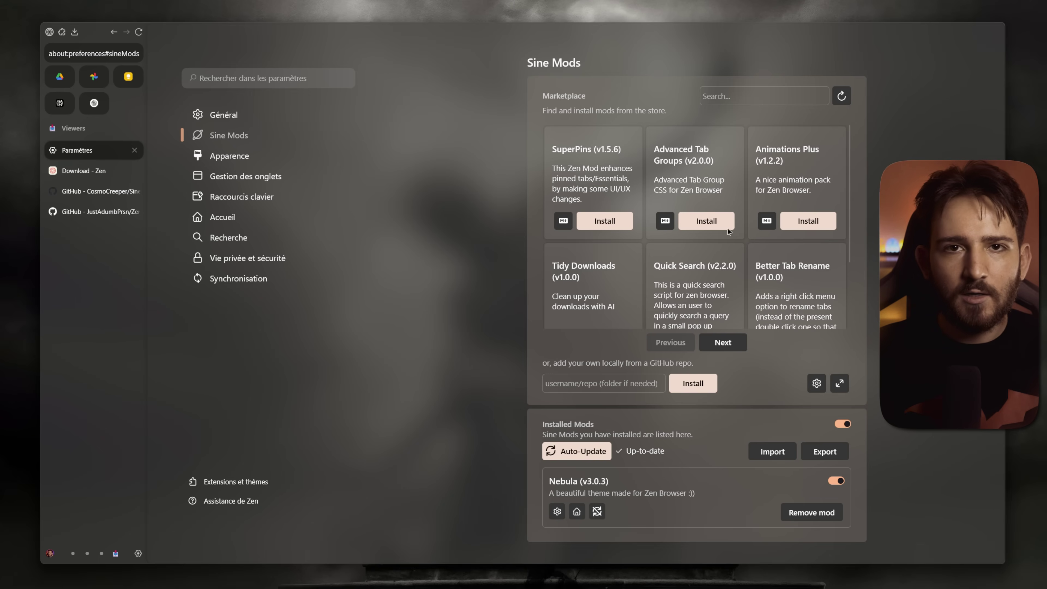
Expand the Sine marketplace to its large view and look through the mod previews.
left_click(839, 384)
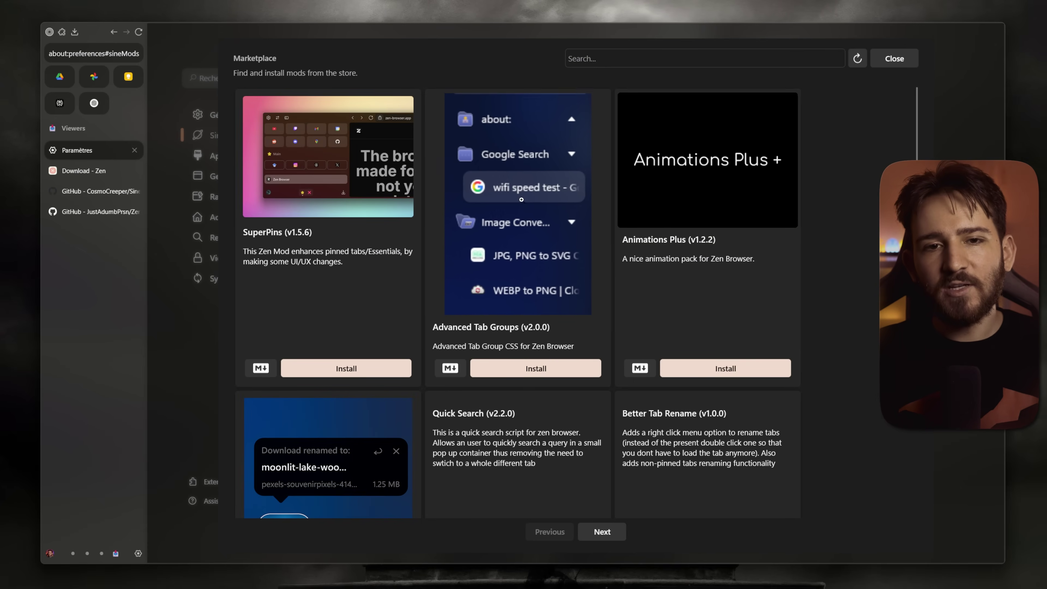
scroll(359, 343, "down", 4)
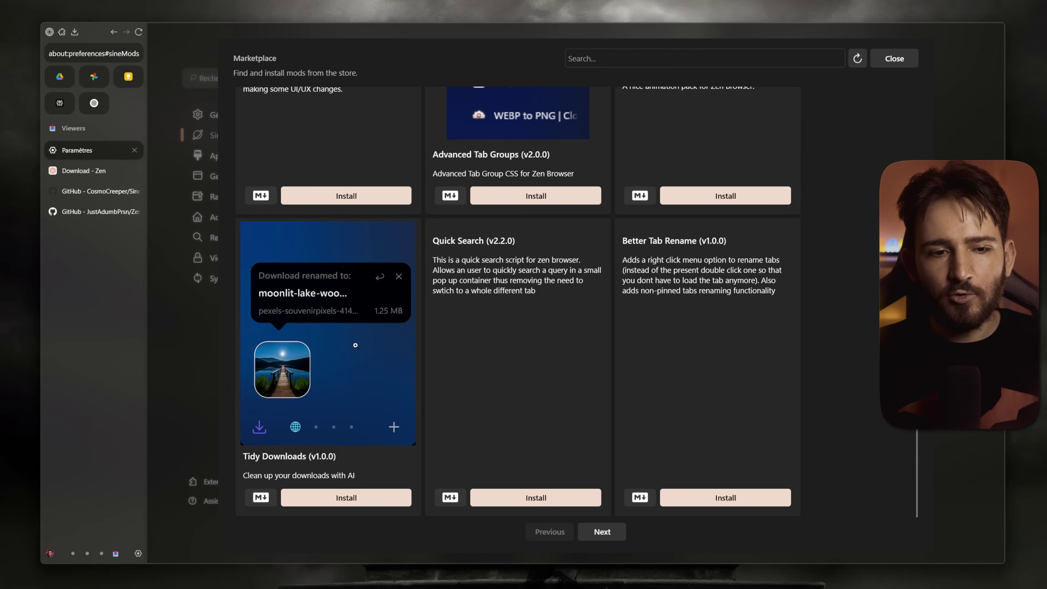
scroll(810, 144, "up", 4)
scroll(638, 307, "up", 3)
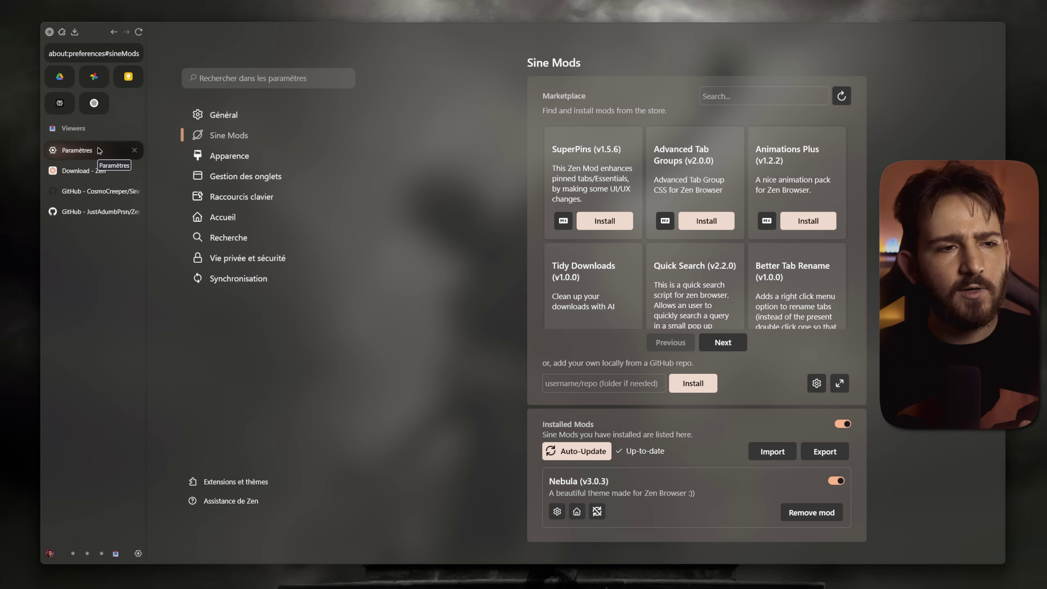
left_click(49, 32)
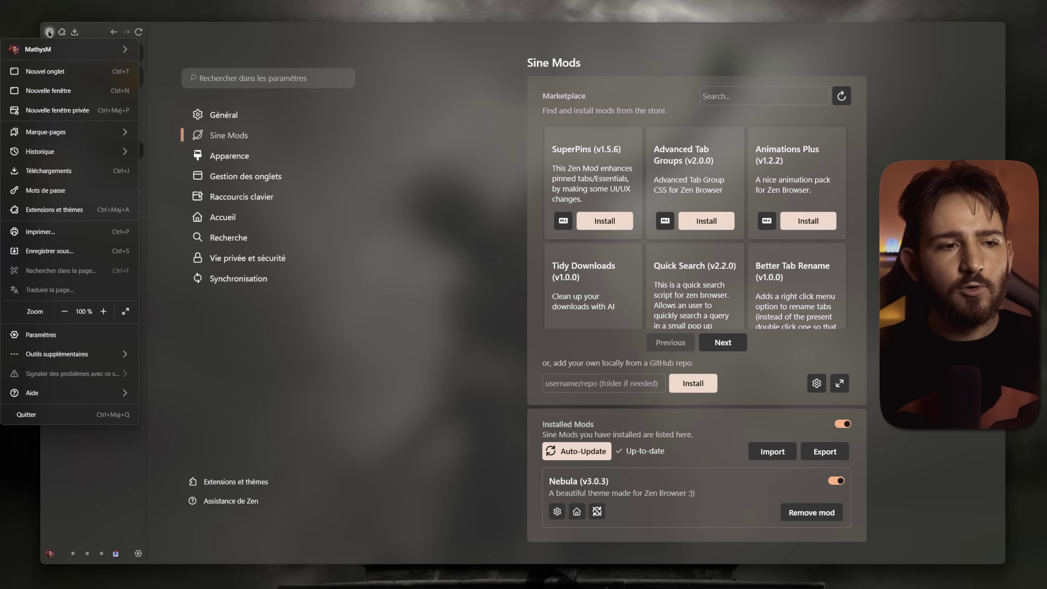
left_click(49, 32)
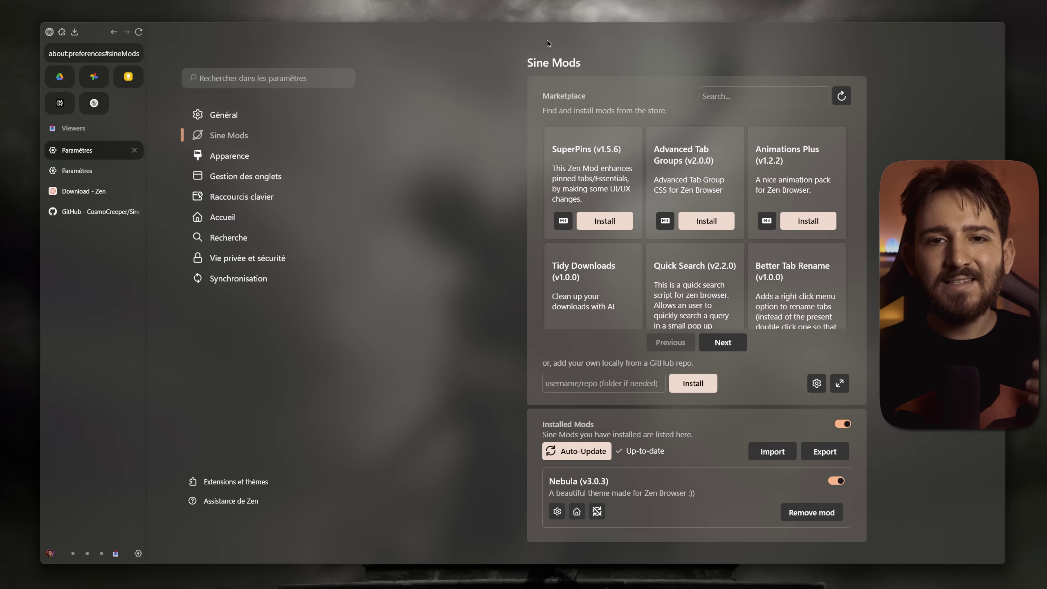
Install the SuperPins mod from the expanded Sine marketplace.
left_click(840, 384)
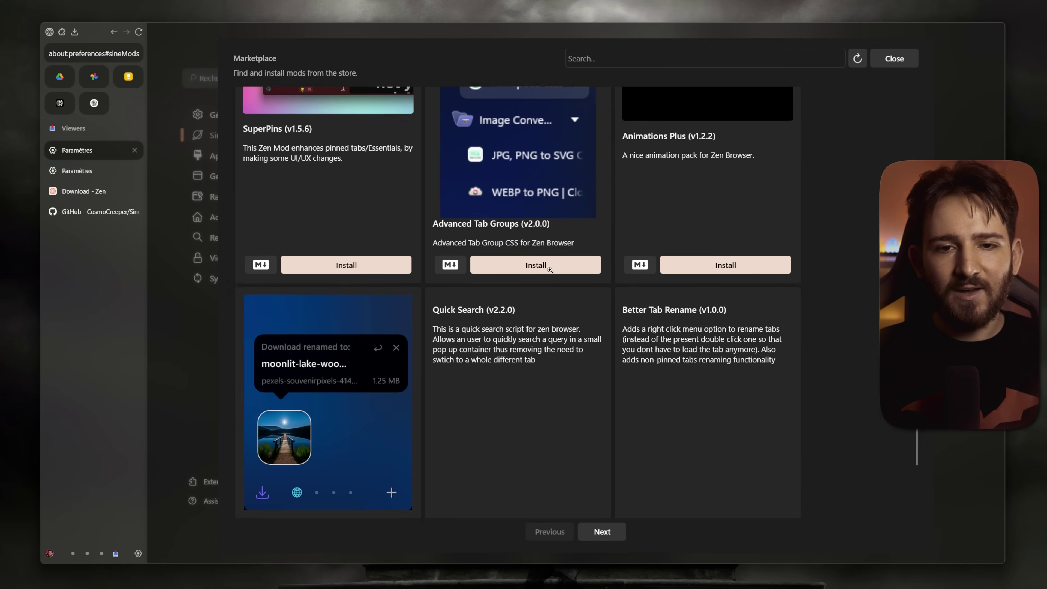
scroll(614, 283, "up", 2)
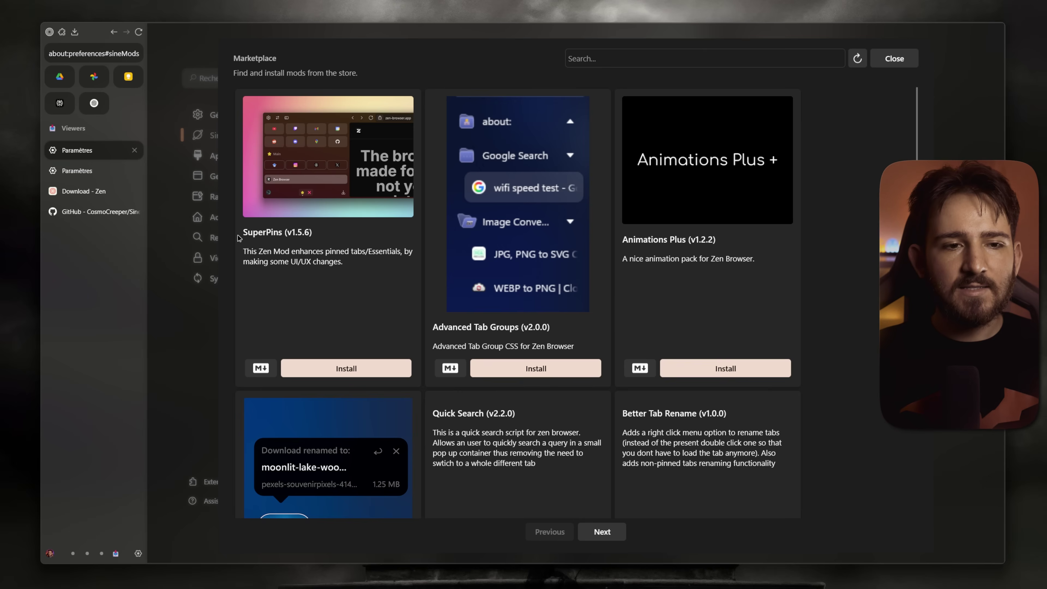
left_click_drag(242, 233, 288, 232)
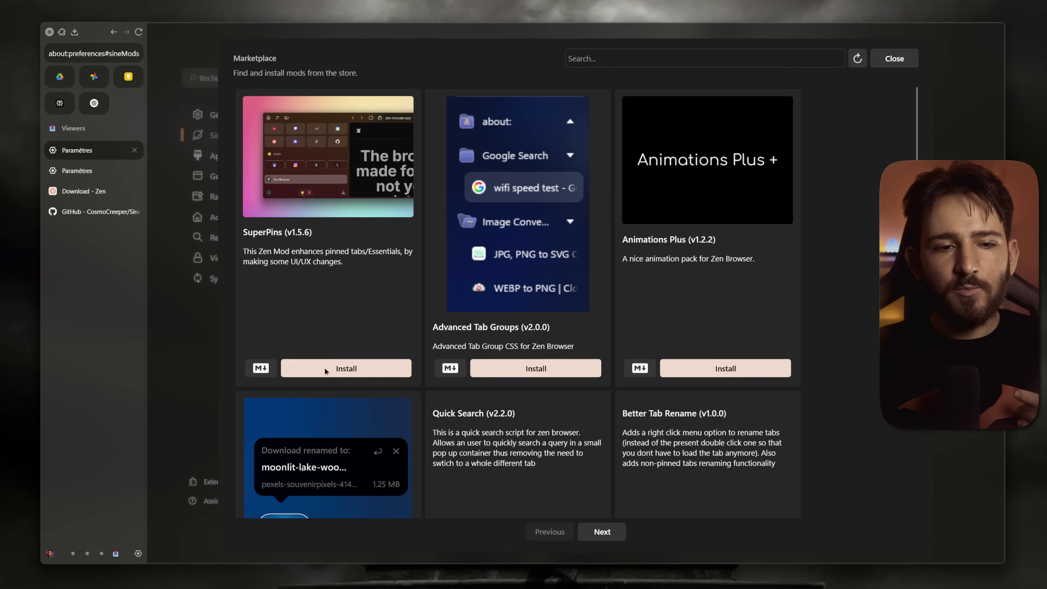
left_click(324, 367)
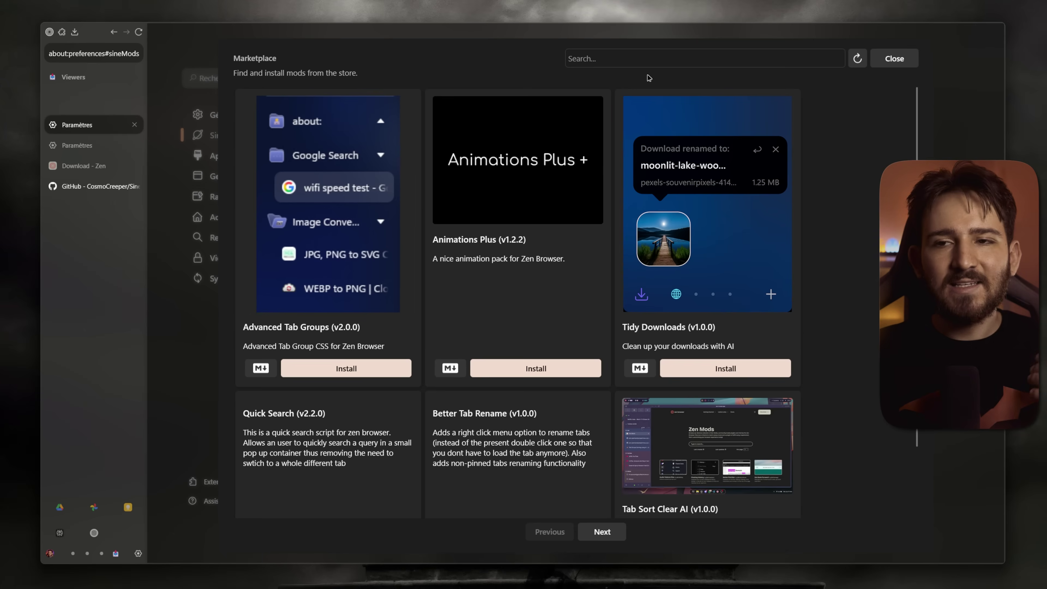
Close the expanded marketplace and open the settings of the installed SuperPins mod.
left_click(894, 58)
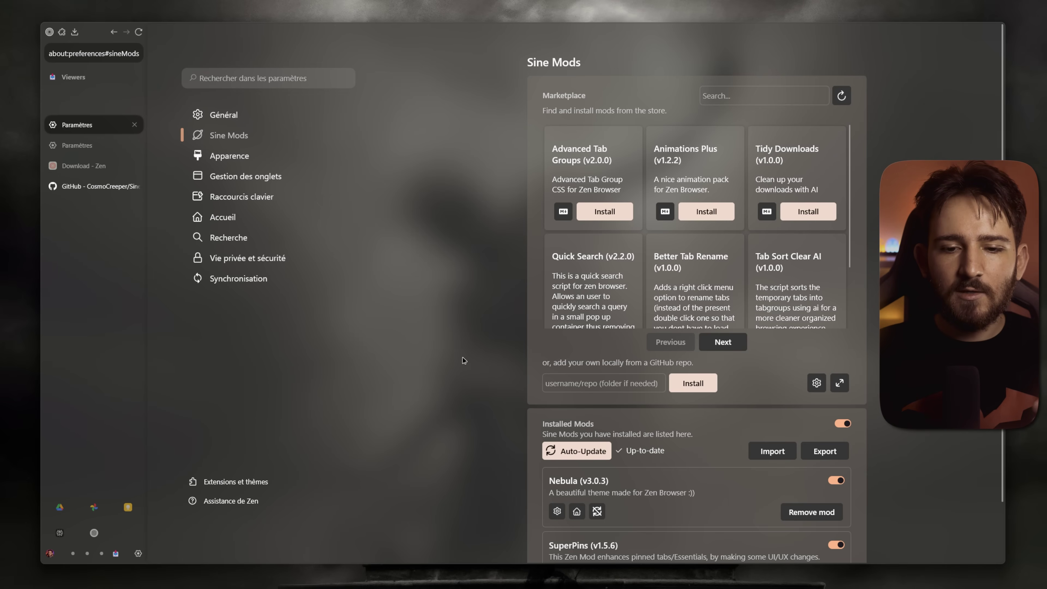
scroll(464, 363, "down", 2)
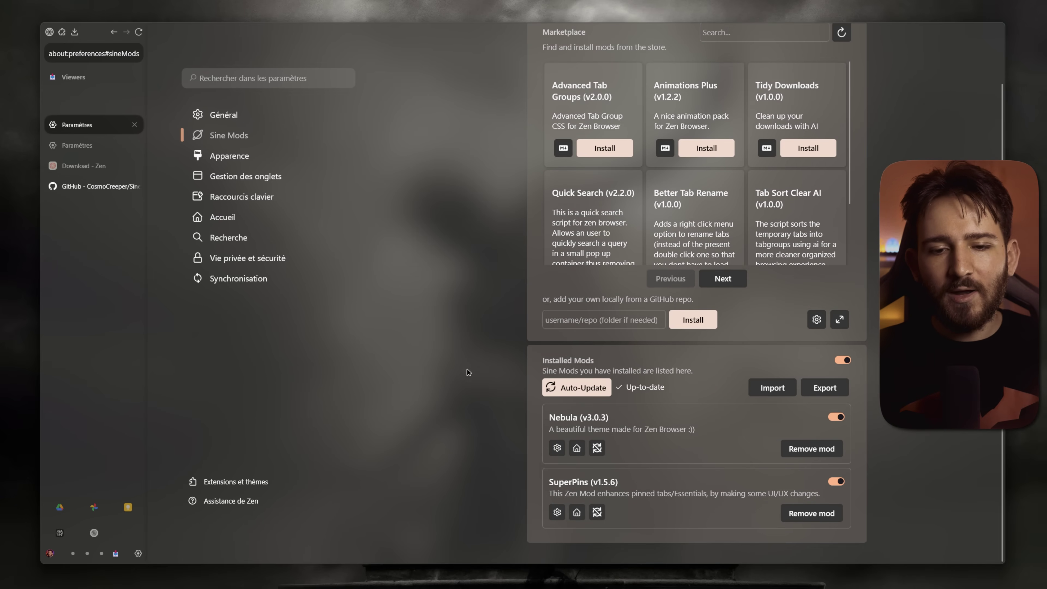
left_click(556, 512)
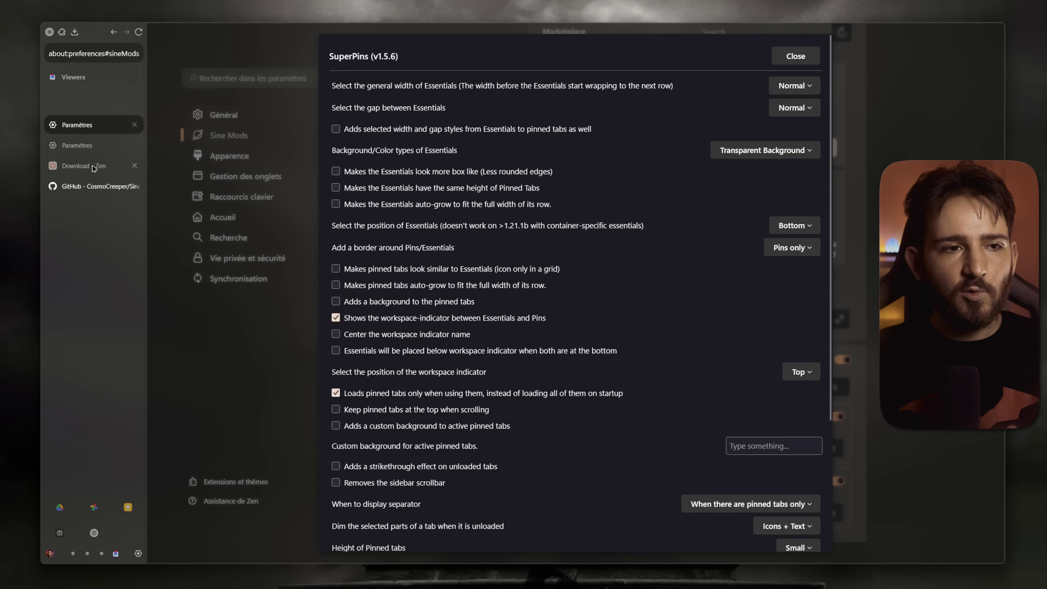
Pin the inactive Paramètres tab in the sidebar.
right_click(69, 146)
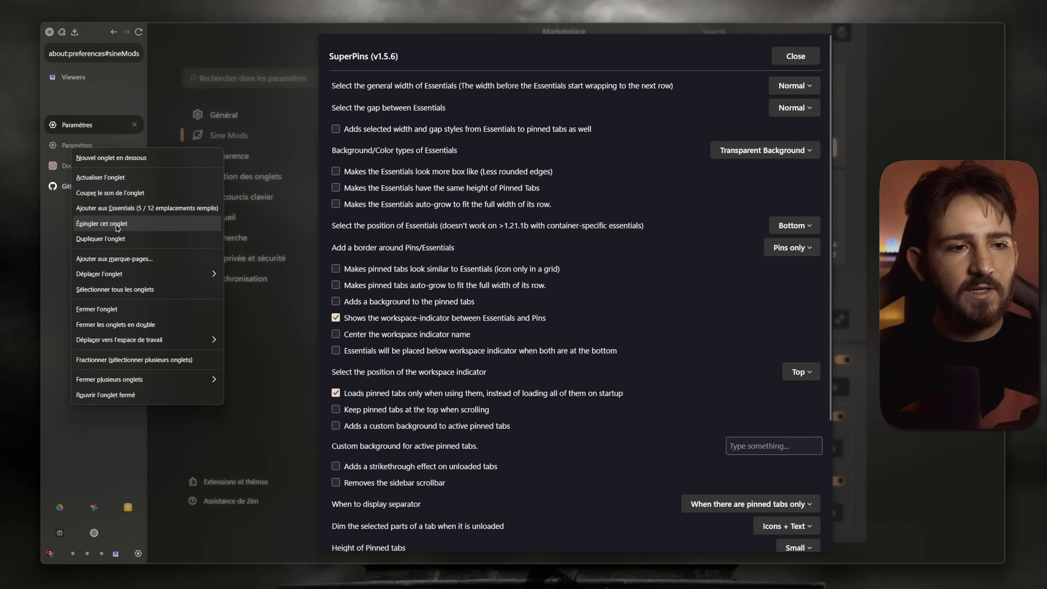
left_click(107, 223)
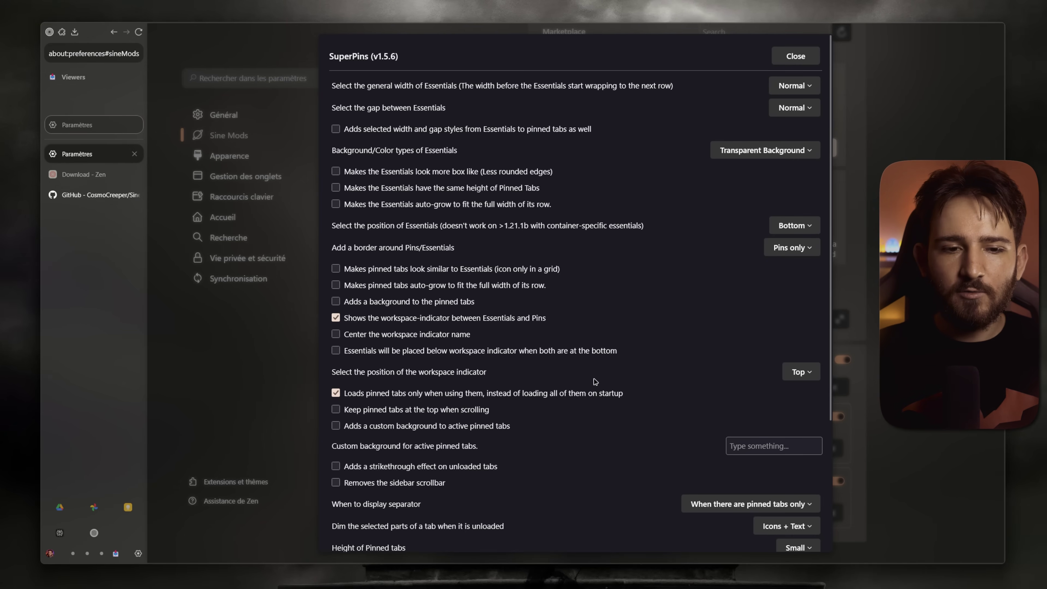
Set SuperPins' workspace indicator position to Default and make pinned tabs look similar to Essentials, as icons in a grid.
left_click(800, 373)
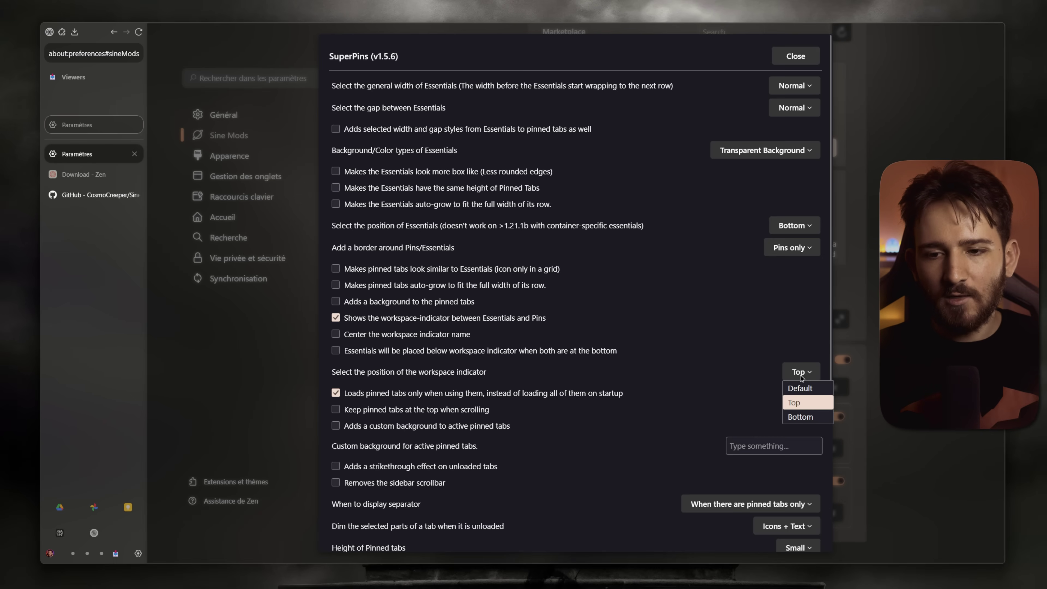
left_click(800, 388)
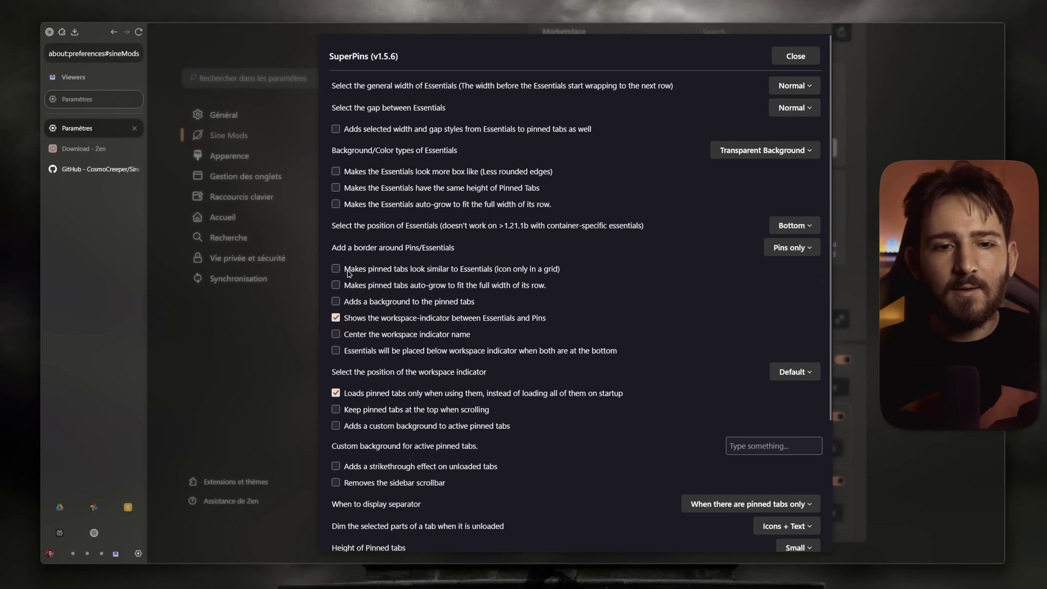
left_click_drag(379, 272, 416, 273)
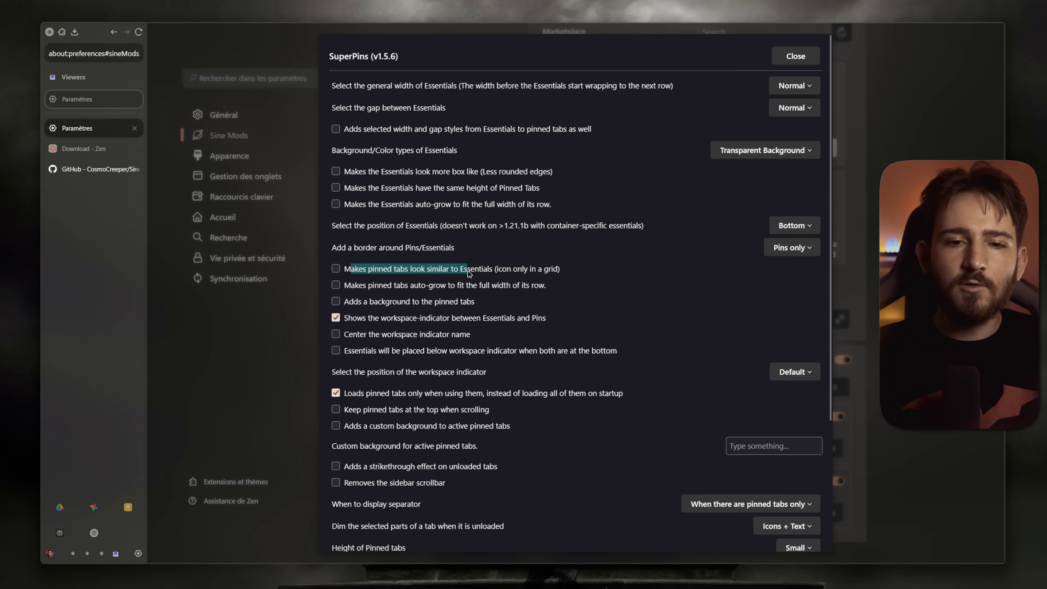
left_click(373, 272)
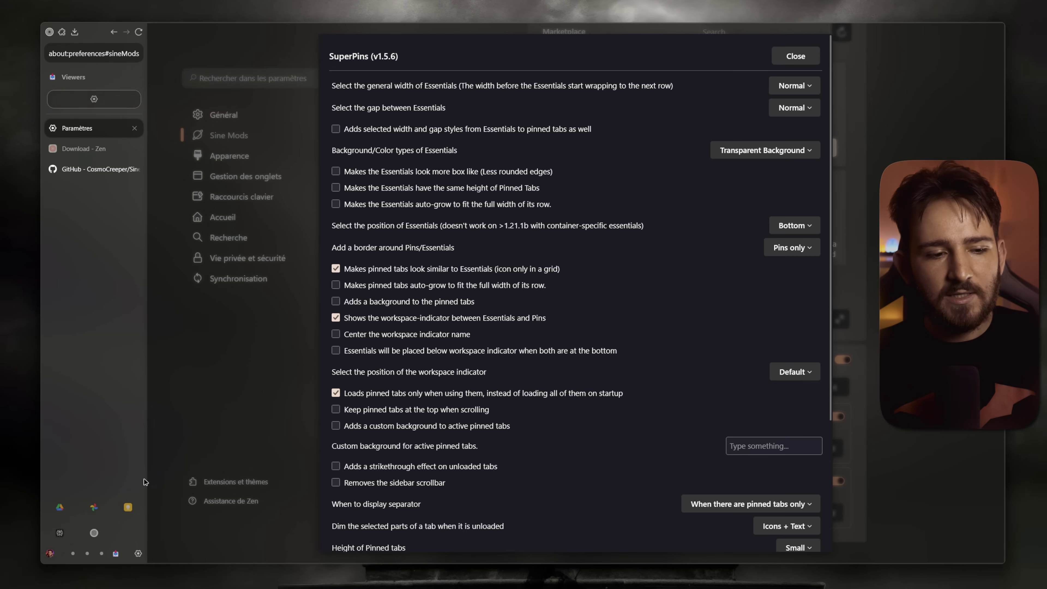
triple_click(437, 205)
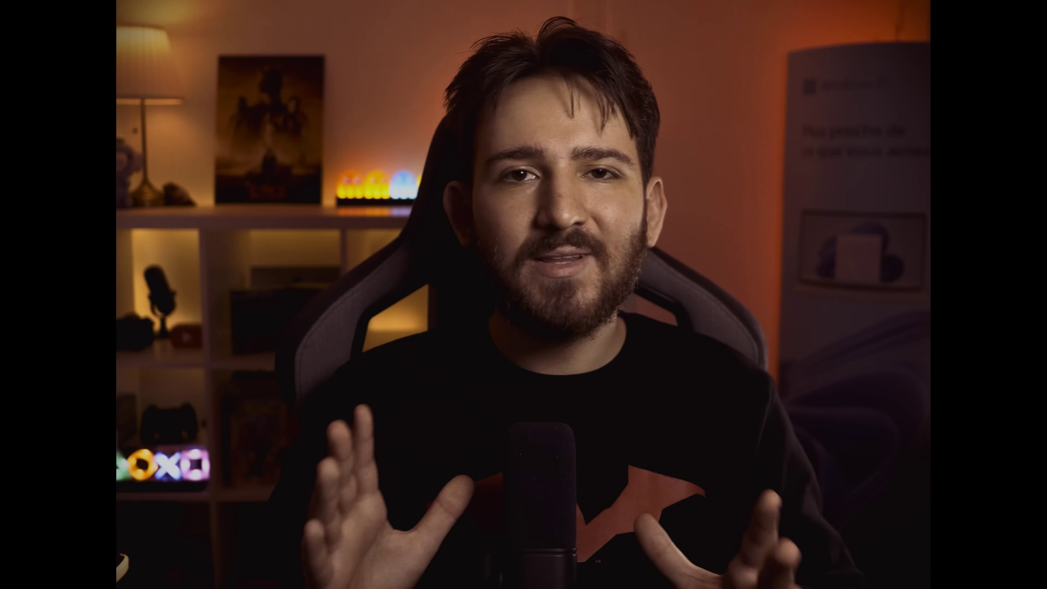
Check the remaining SuperPins settings, and install the Advanced Tab Groups mod from the expanded marketplace with a browser restart.
scroll(454, 260, "down", 5)
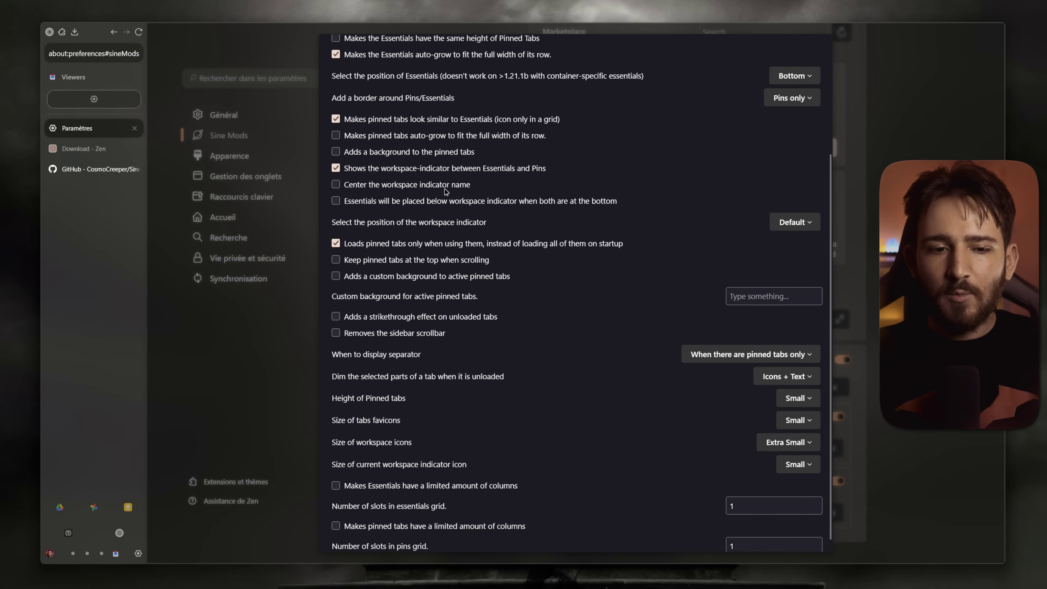
scroll(453, 262, "up", 5)
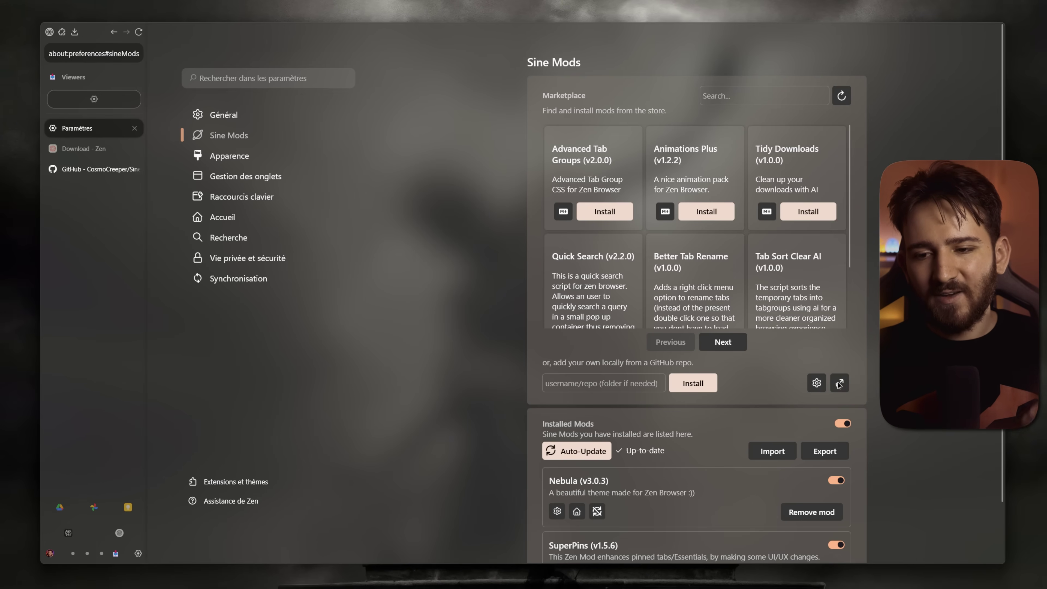
left_click(839, 384)
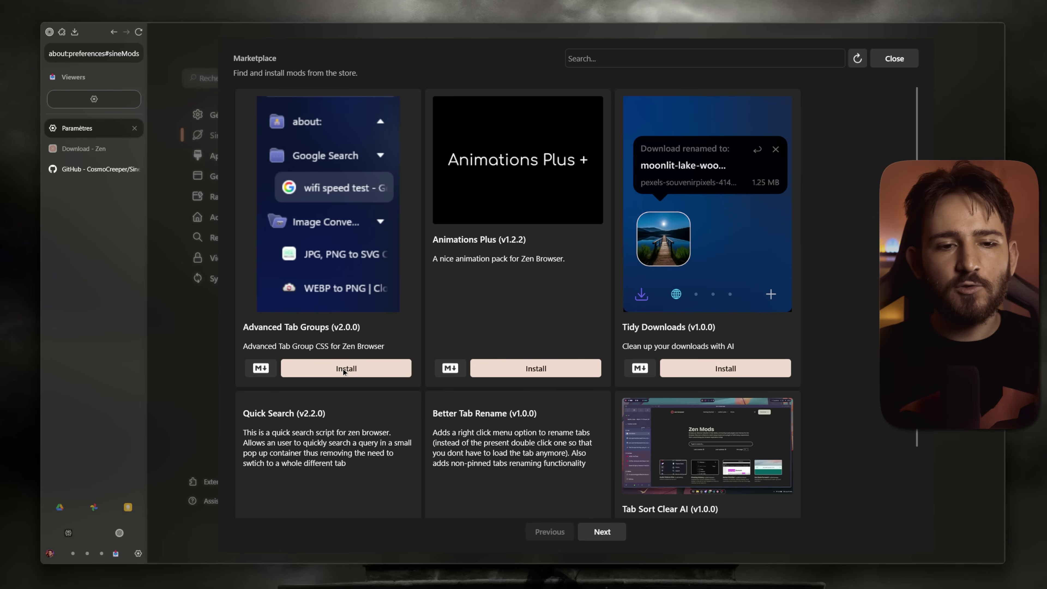
left_click(345, 369)
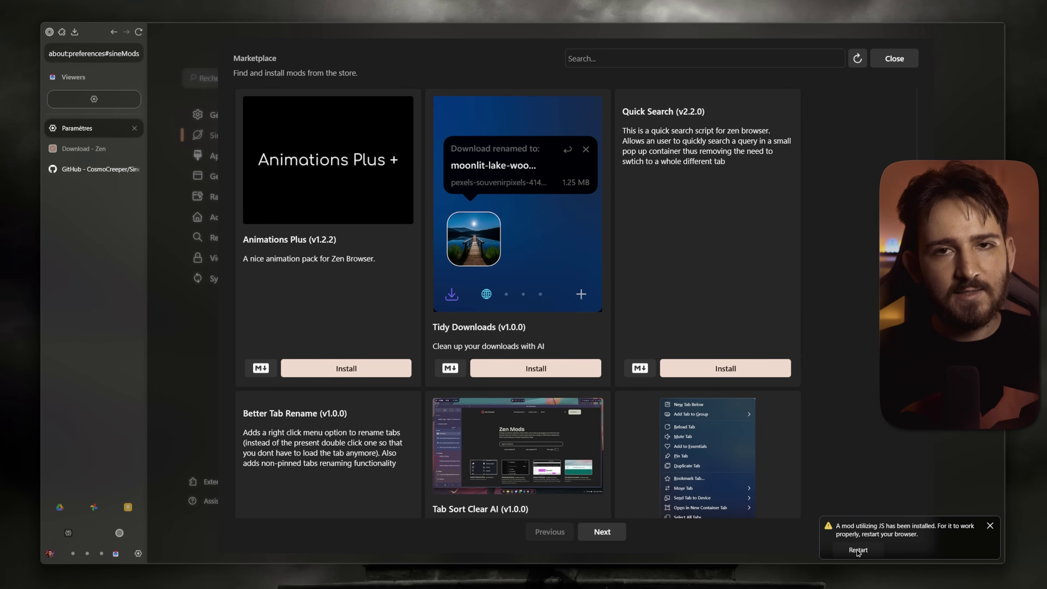
left_click(870, 552)
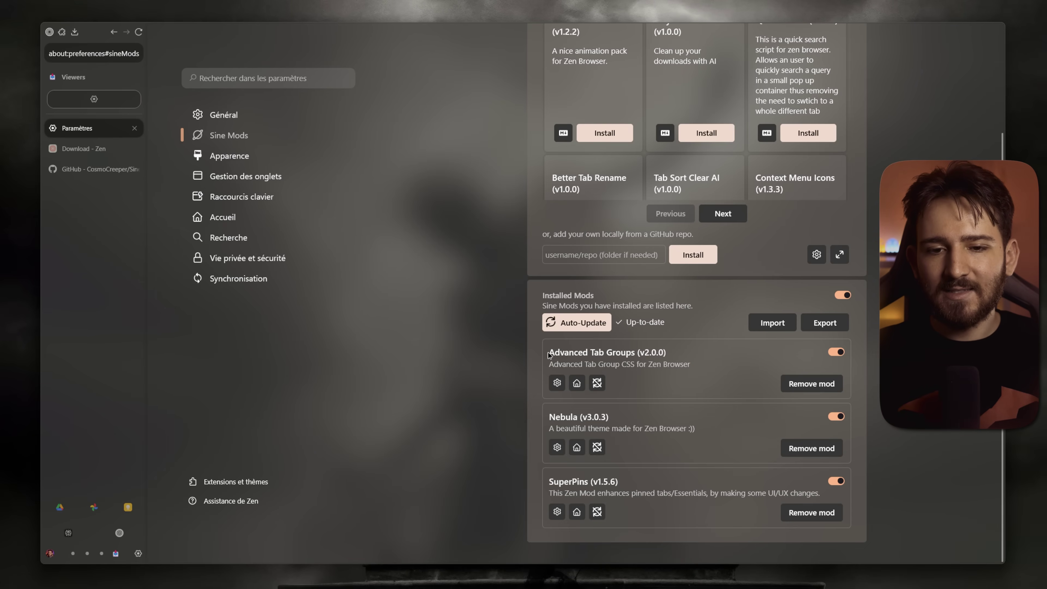
Review the settings of the installed Advanced Tab Groups mod and close them.
left_click_drag(548, 356, 671, 350)
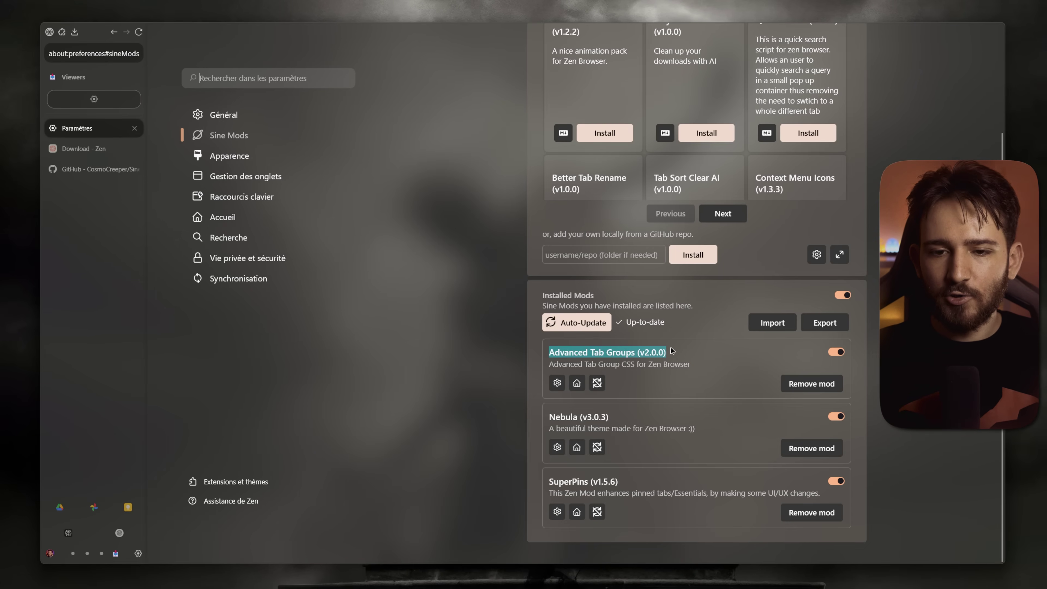
scroll(489, 371, "down", 3)
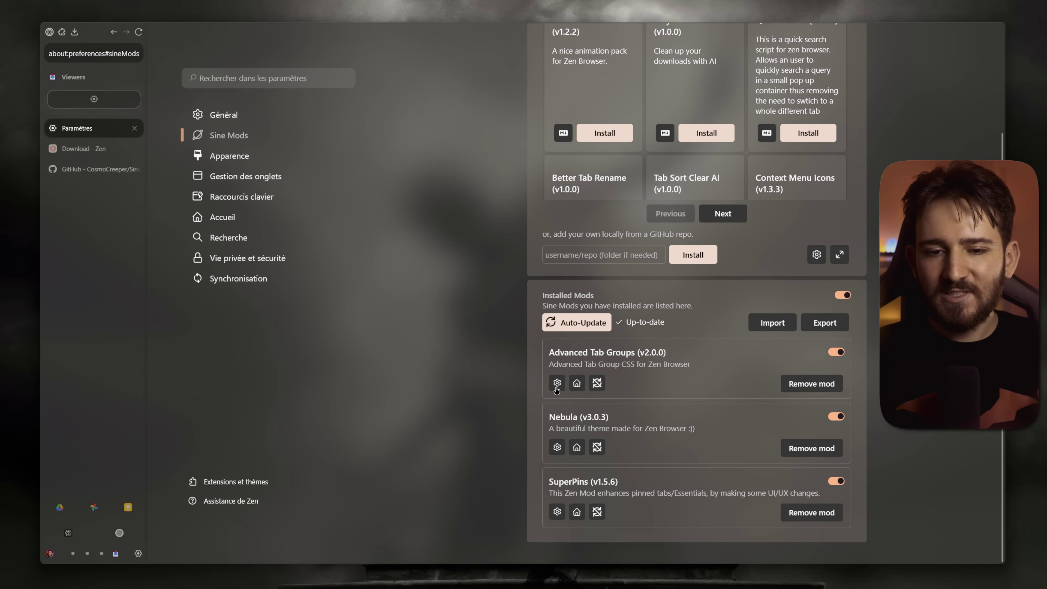
left_click(557, 383)
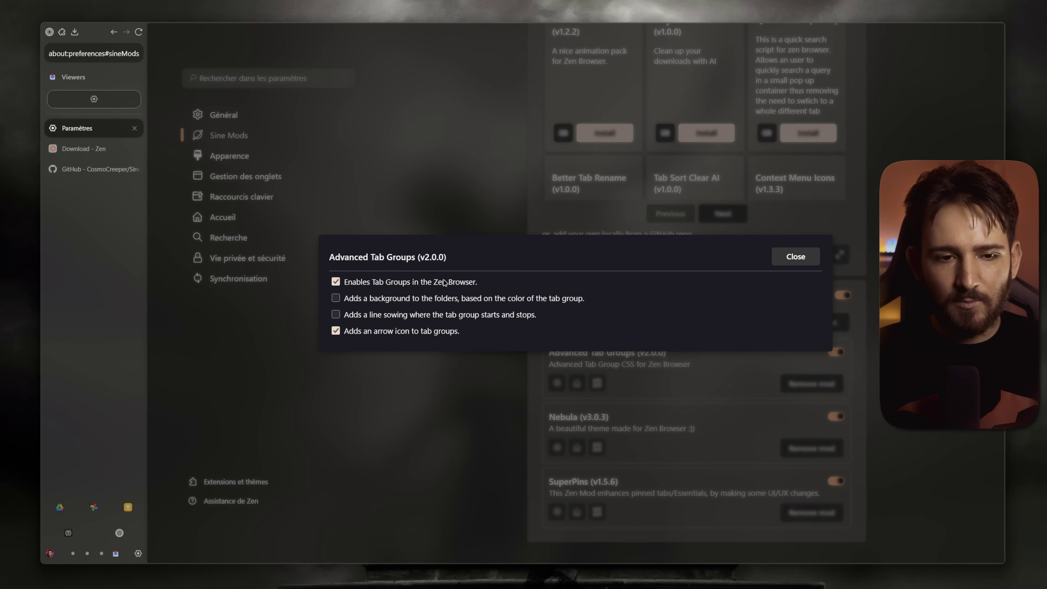
left_click(809, 258)
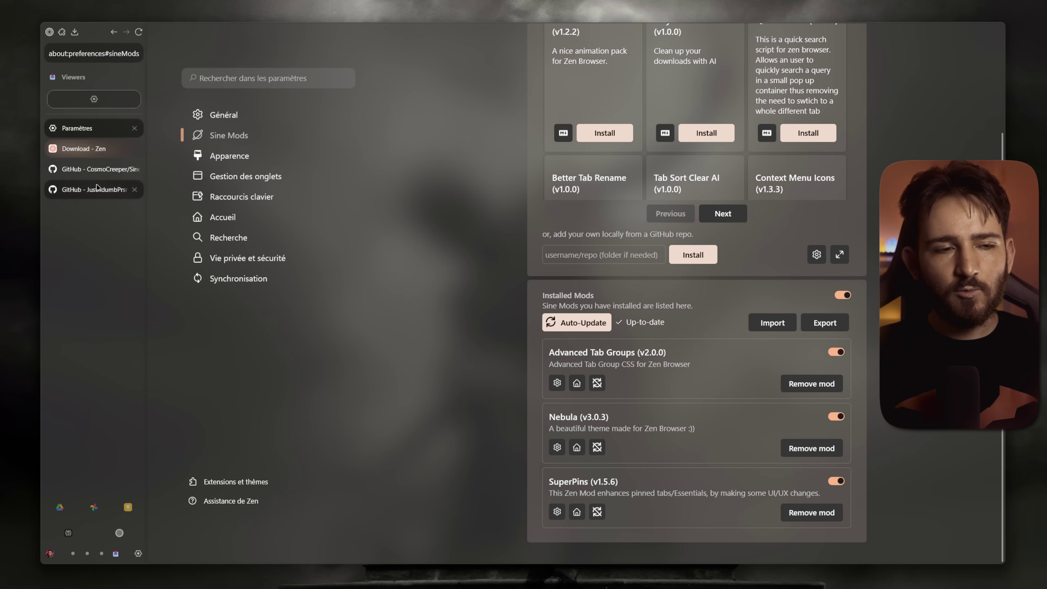
Look through the Zen download page and the Sine and Nebula GitHub repositories in their open tabs.
left_click(91, 154)
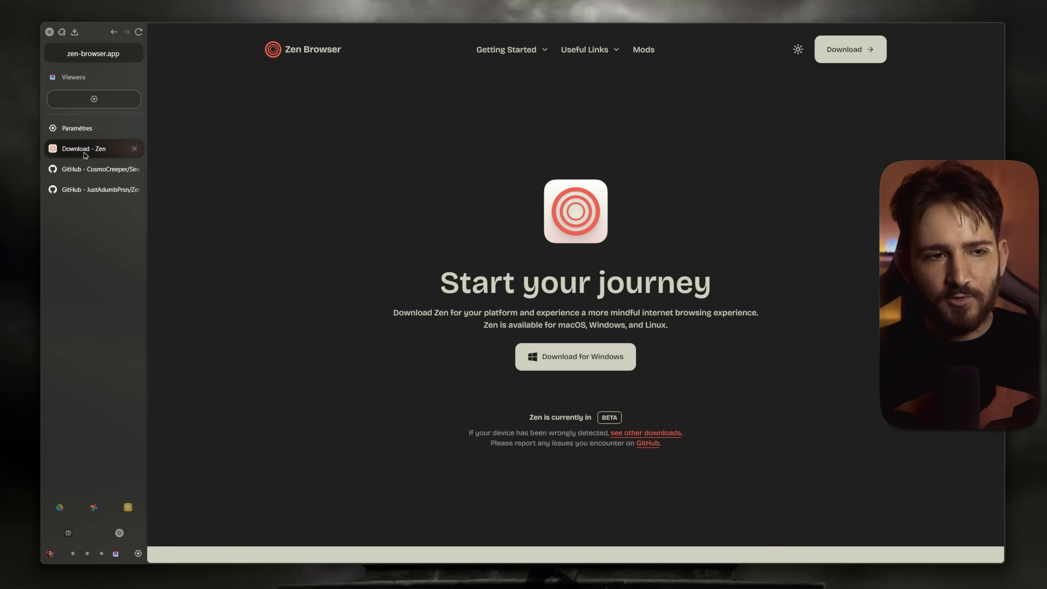
left_click(91, 169)
scroll(506, 317, "down", 3)
scroll(506, 317, "up", 2)
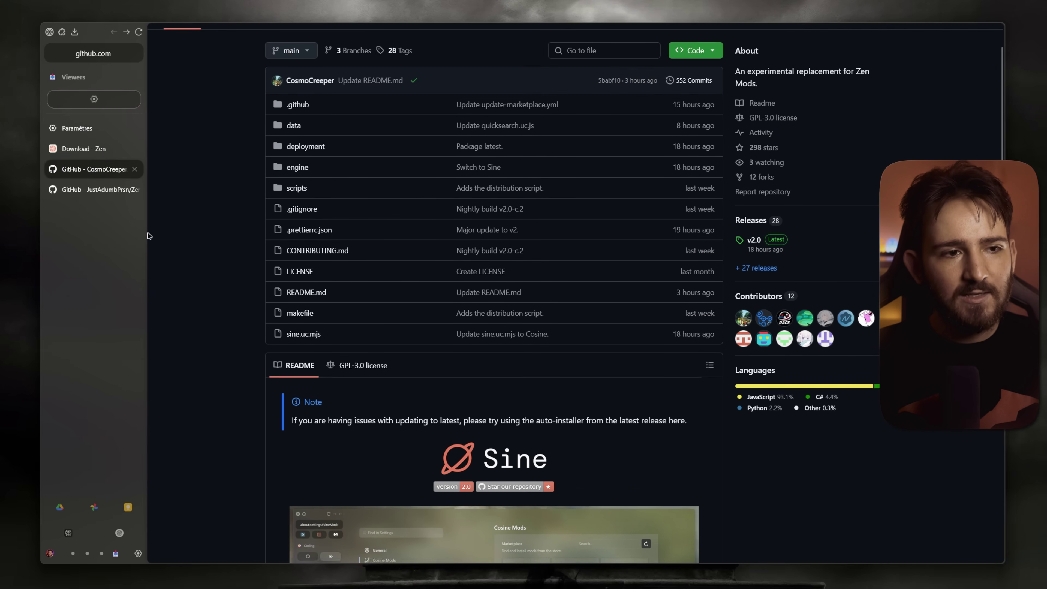
left_click(92, 189)
scroll(280, 232, "down", 5)
scroll(280, 232, "up", 5)
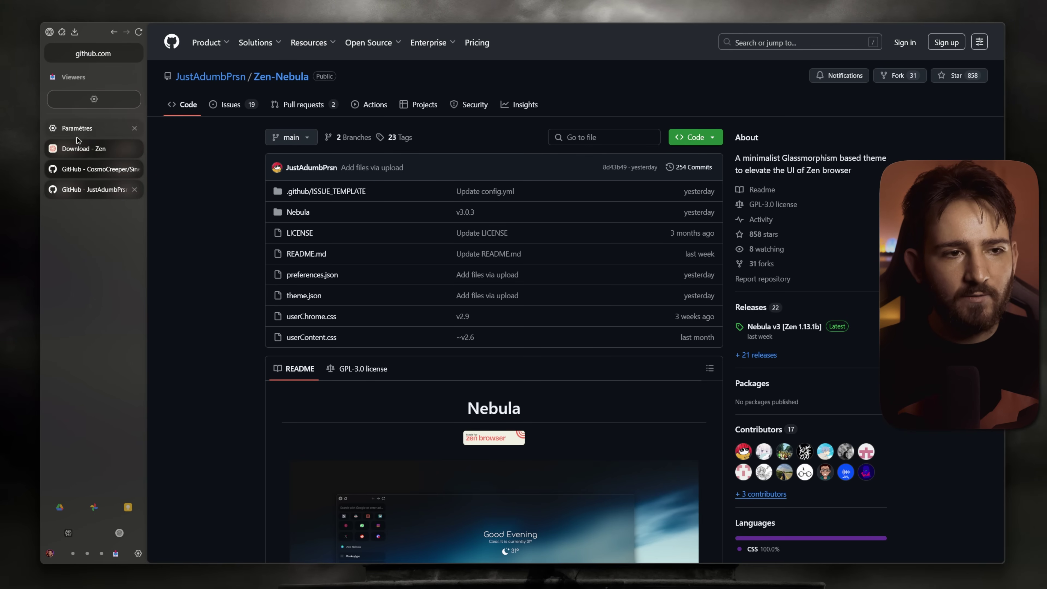
Group the Zen download tab and the two GitHub tabs in a new orange tab group named Zen Browser.
right_click(93, 189)
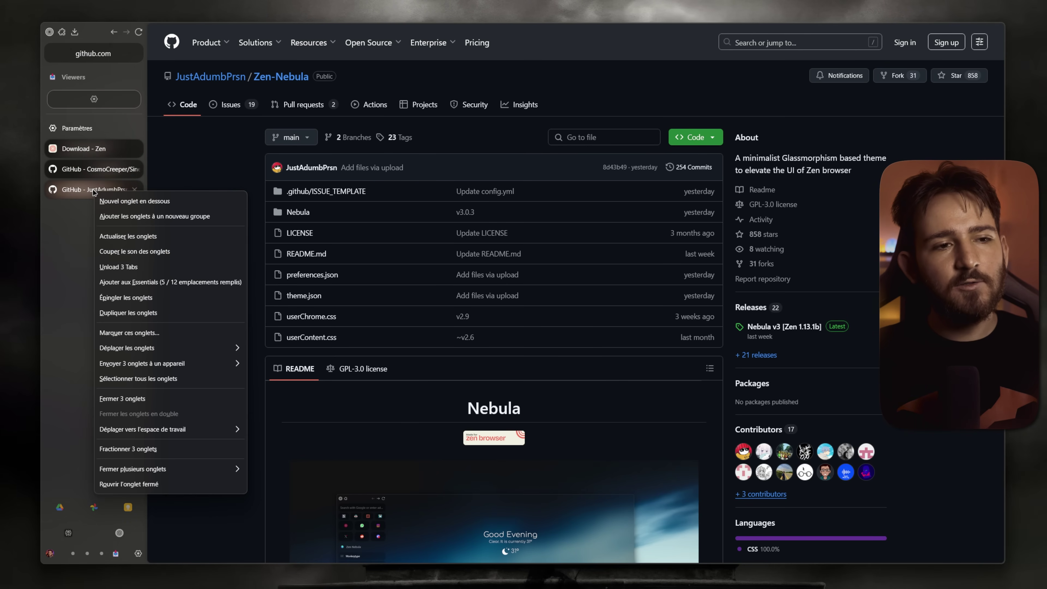
left_click(111, 216)
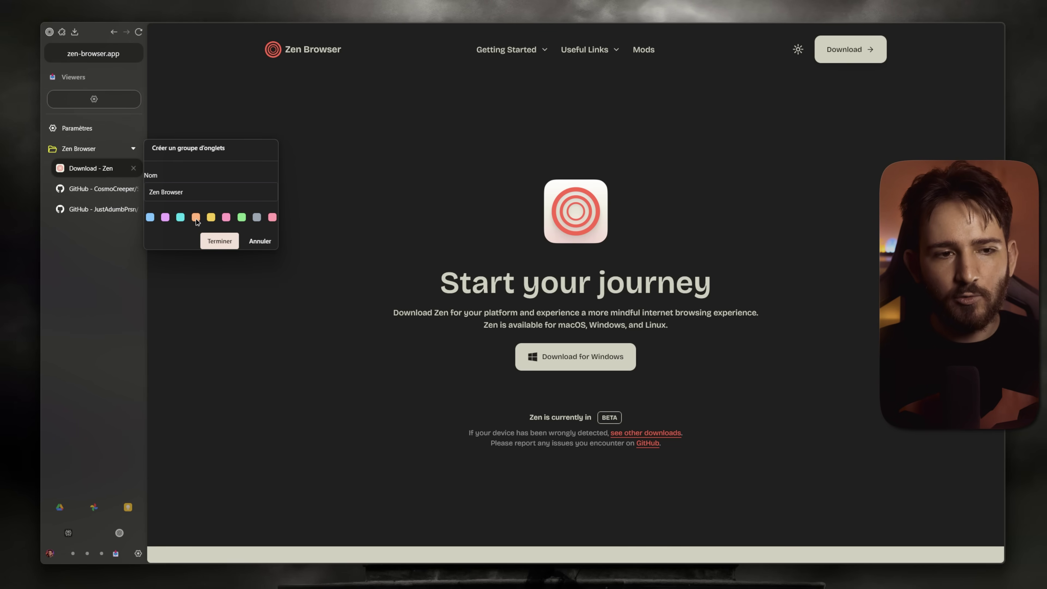
left_click(219, 240)
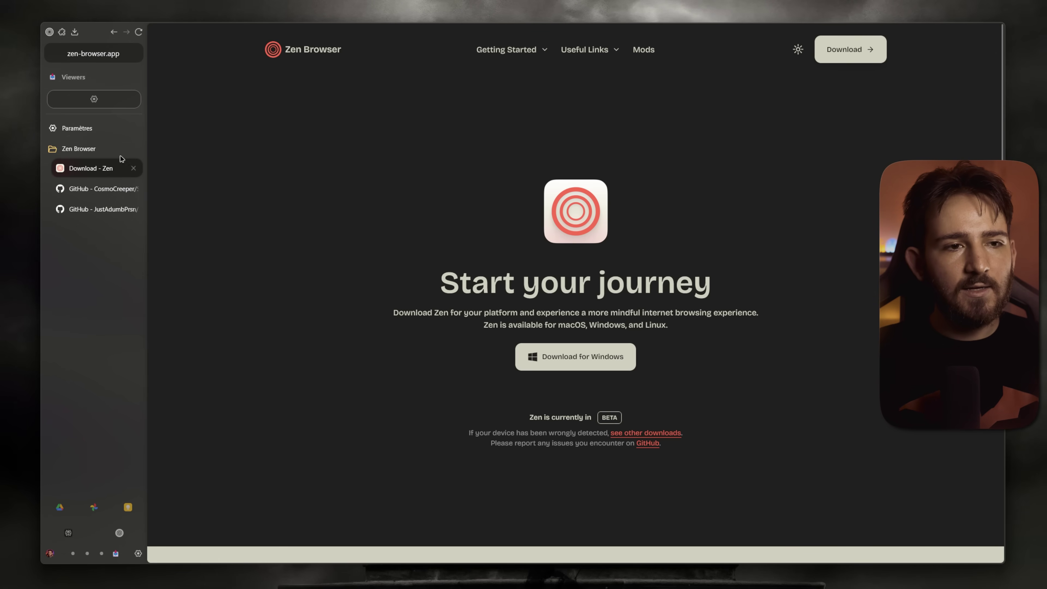
Return to the Paramètres tab, and collapse and re-expand the Zen Browser tab group.
left_click(96, 131)
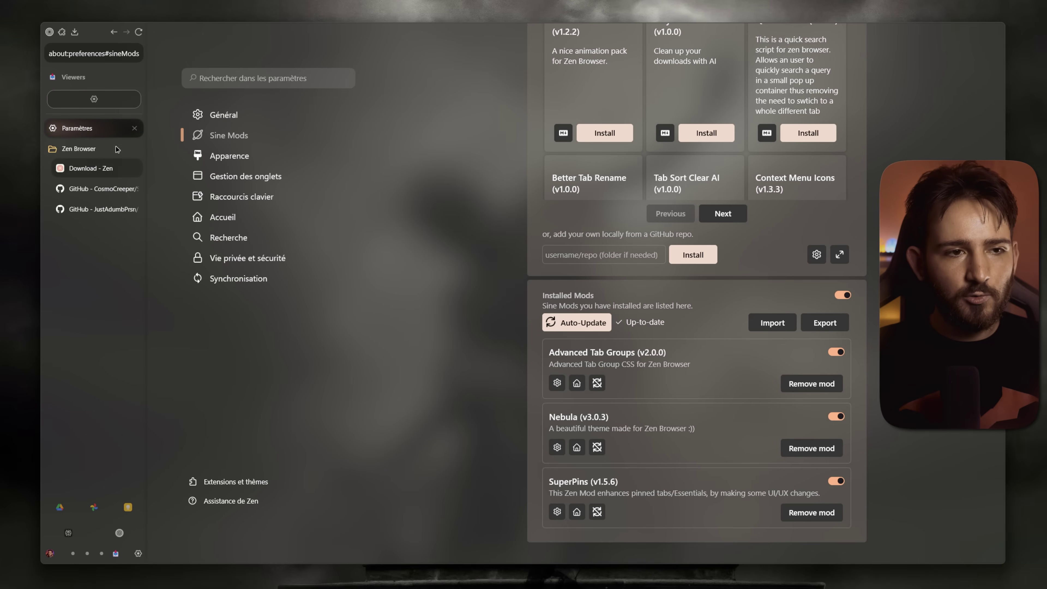
left_click(119, 150)
left_click(99, 152)
left_click(84, 154)
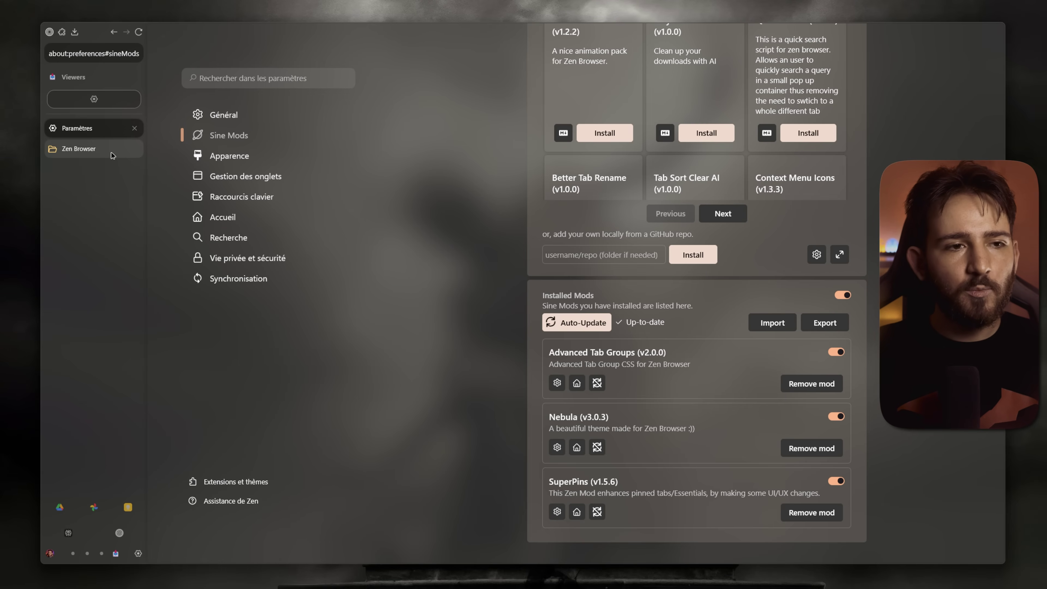
left_click(112, 155)
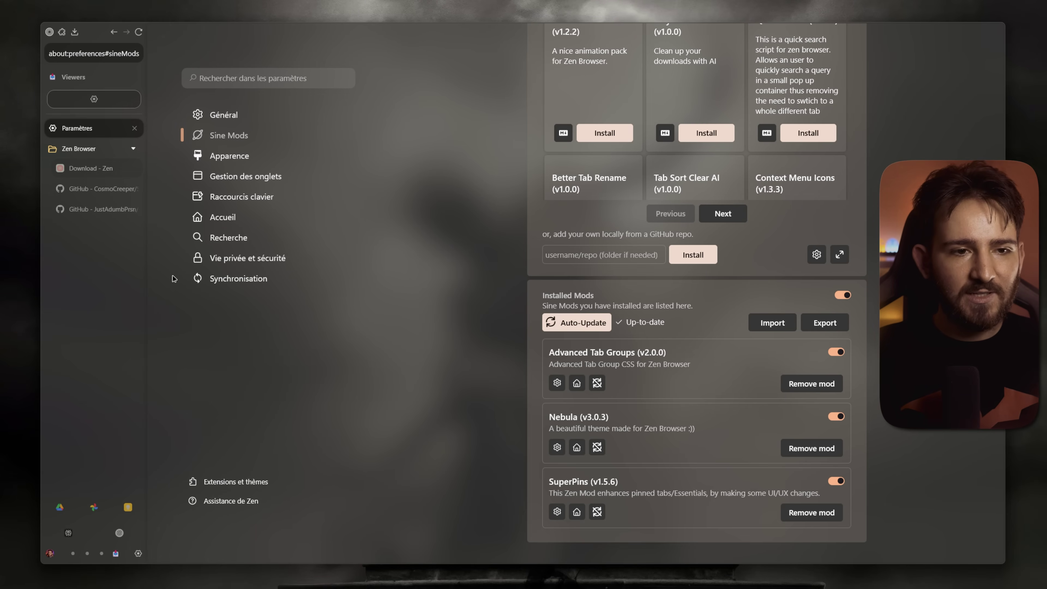
Enable the color-based folder background and the tab group border in Advanced Tab Groups' settings.
left_click(558, 385)
left_click(354, 303)
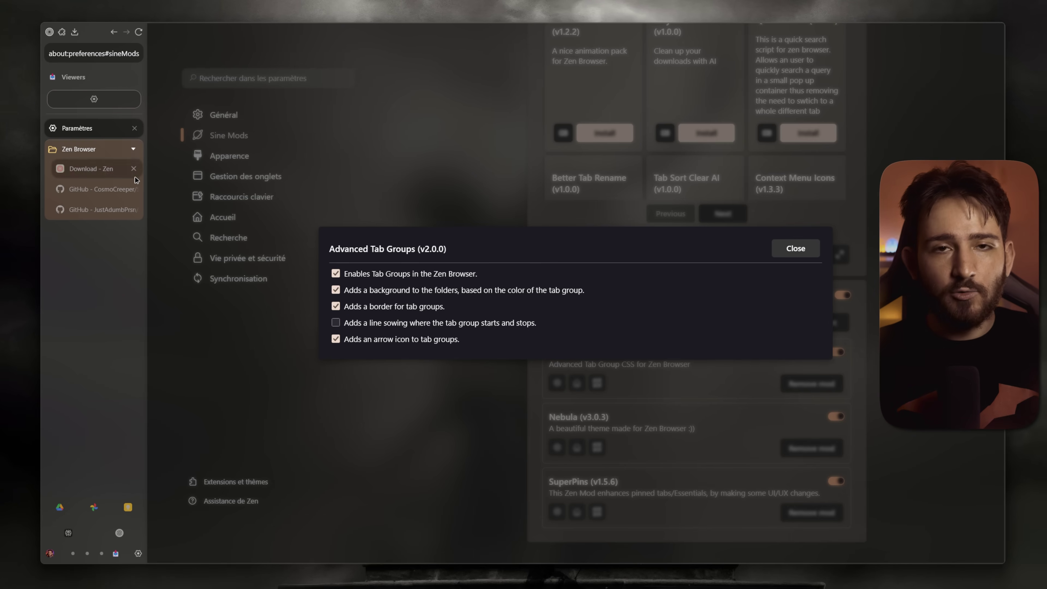
key("Escape")
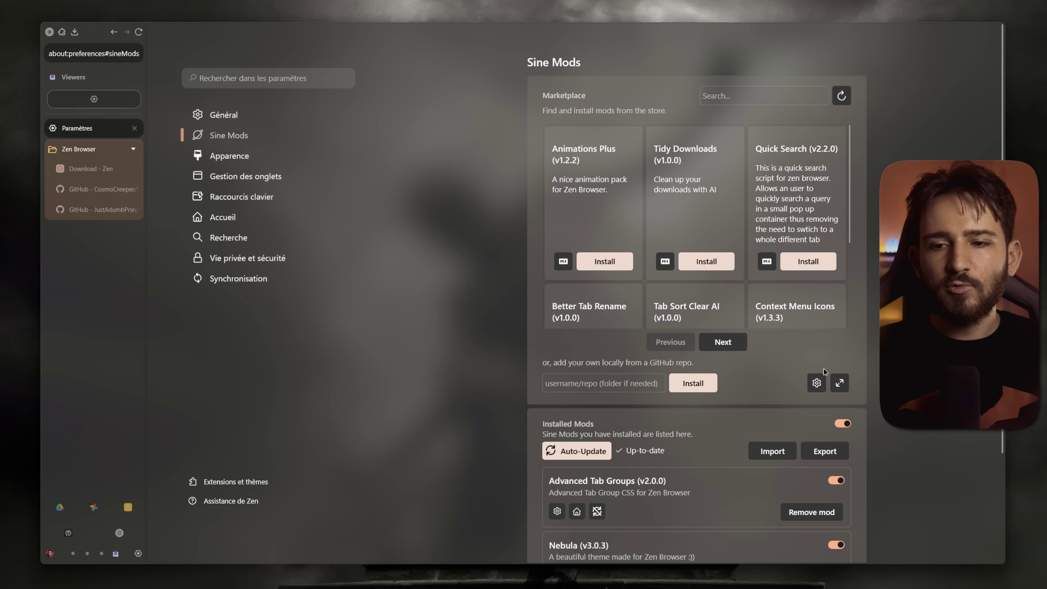
View the sidebar's context menu for comparison, and install the Context Menu Icons mod from the expanded marketplace.
left_click(839, 383)
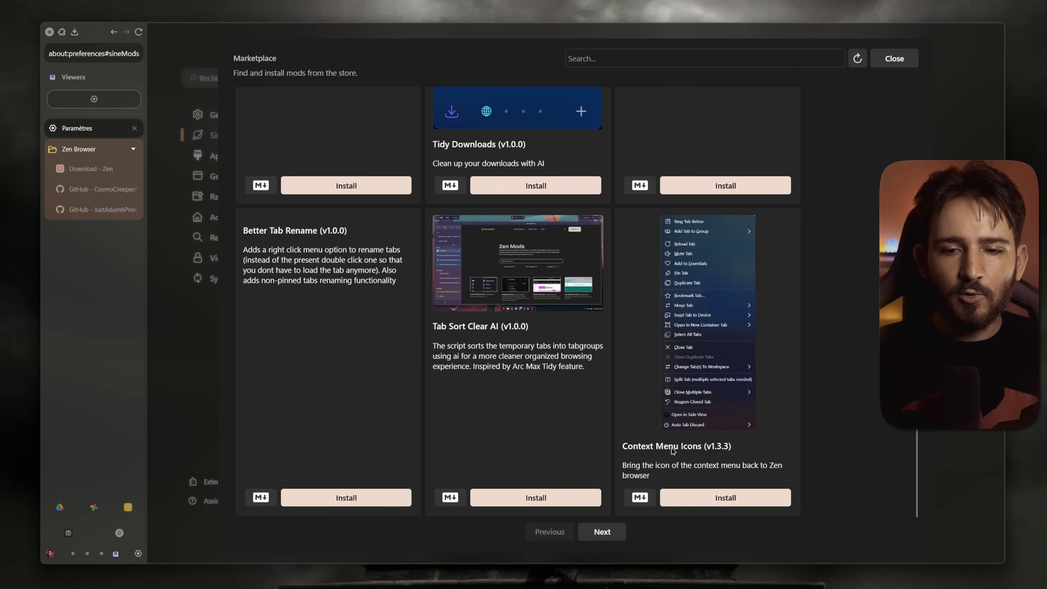
right_click(81, 319)
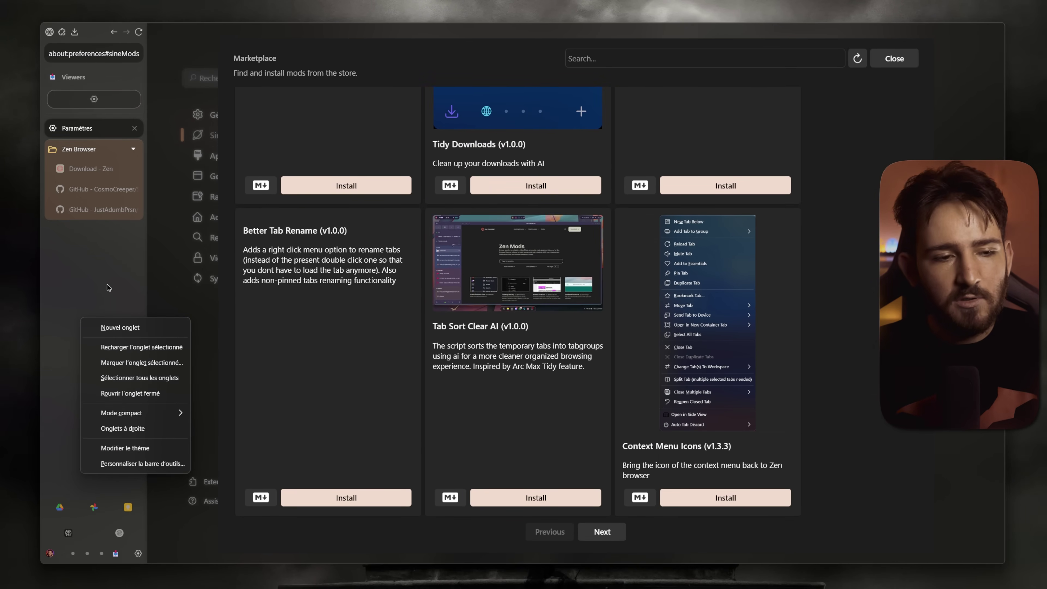
left_click_drag(550, 353, 559, 349)
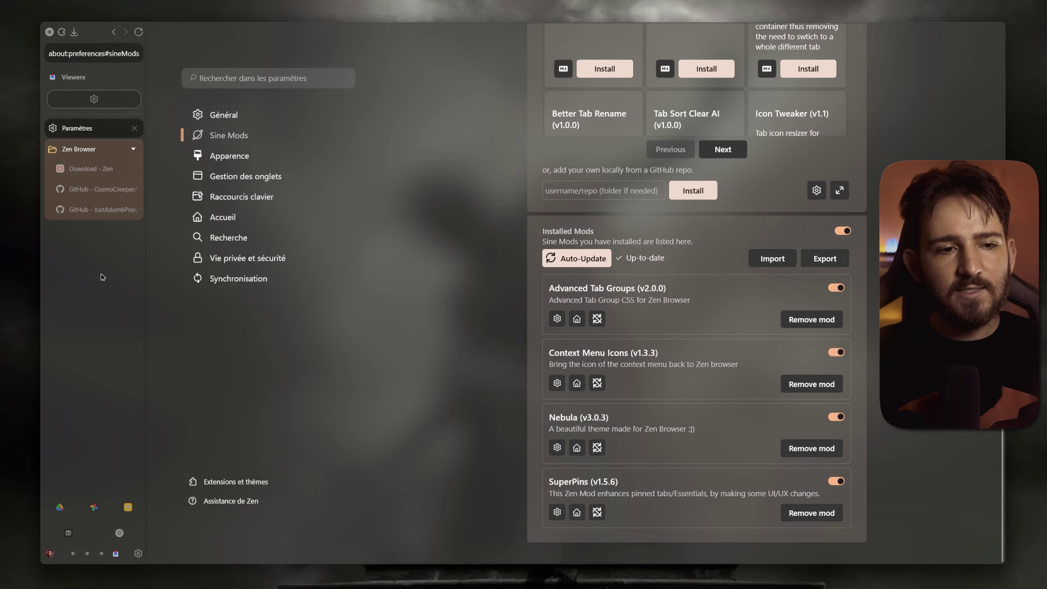
Check the icons in the sidebar's context menu, and open the settings of the Context Menu Icons mod.
right_click(102, 277)
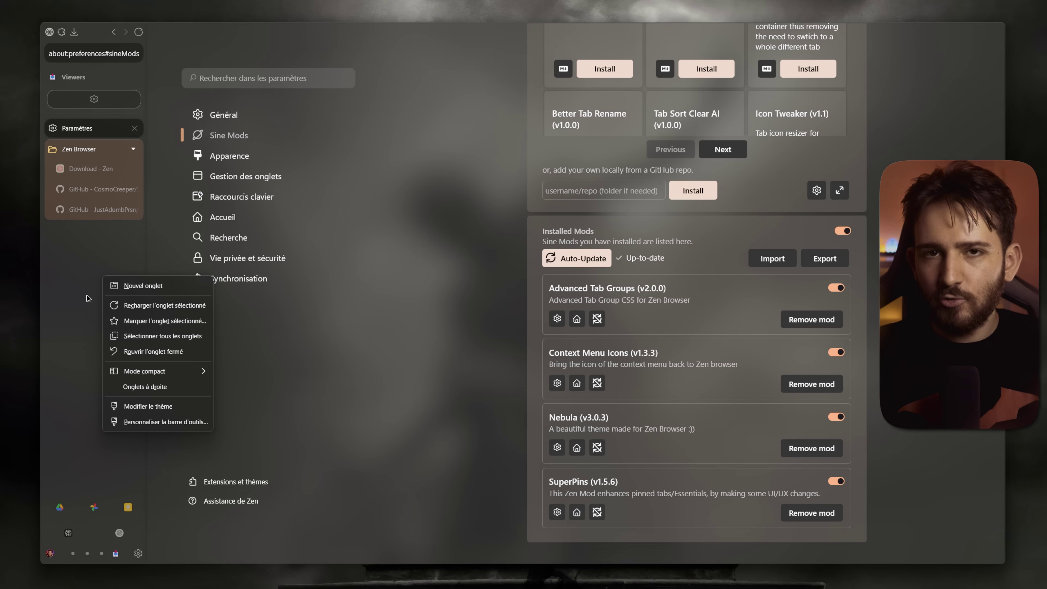
left_click(449, 351)
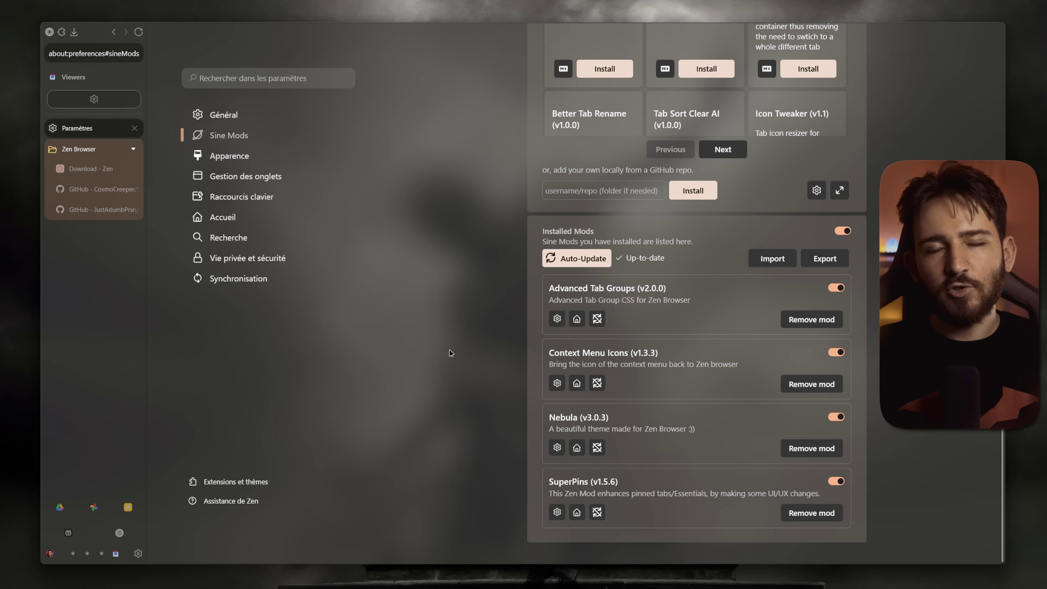
left_click(556, 384)
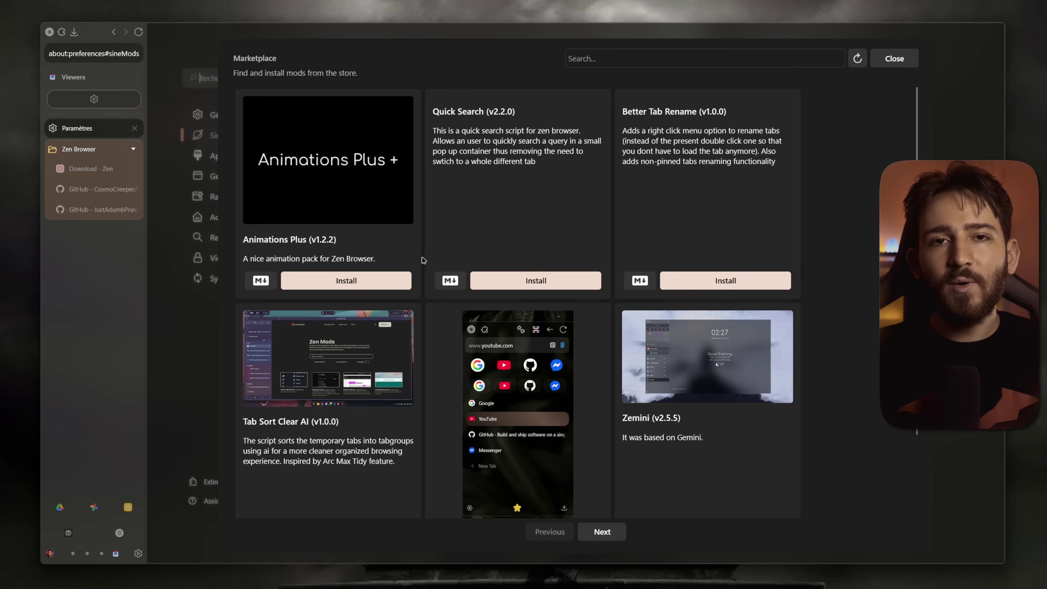
Install the Better Tab Rename mod from the marketplace and rename the Nebula GitHub tab to Nebula Zen.
scroll(577, 303, "down", 2)
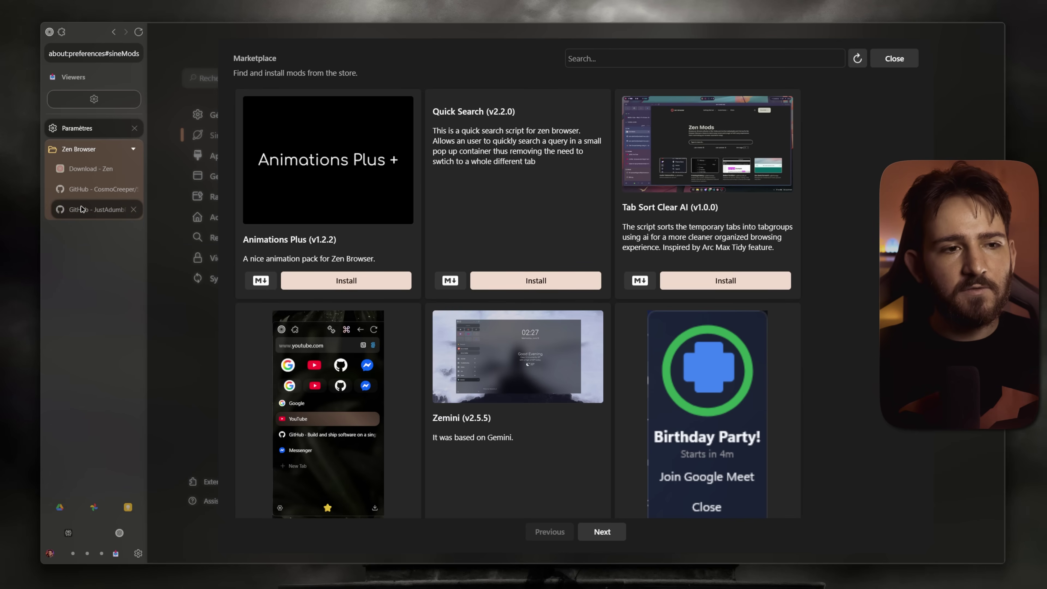
right_click(82, 209)
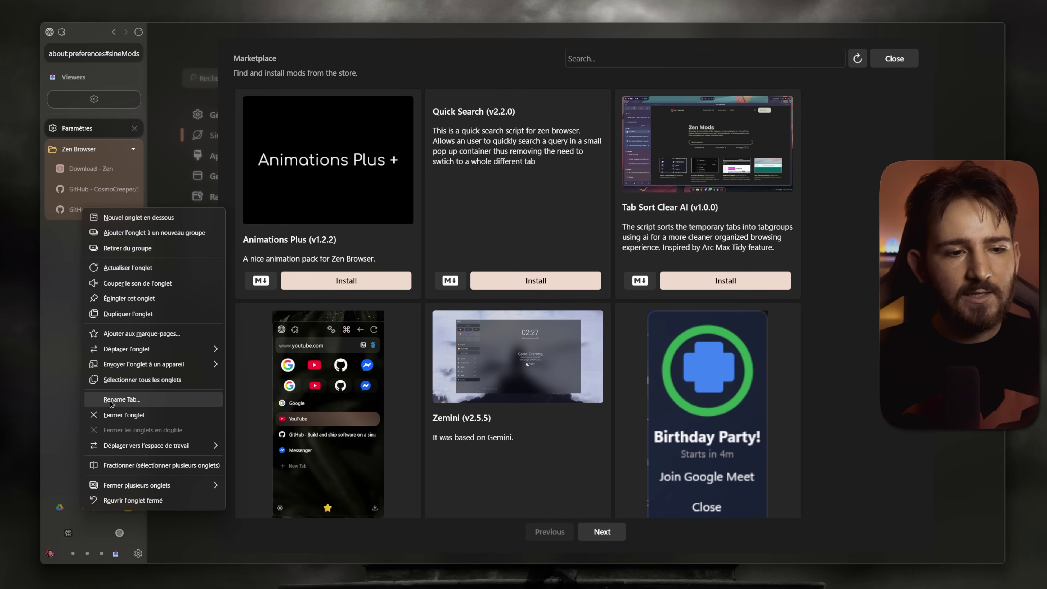
left_click(126, 401)
key("BackSpace")
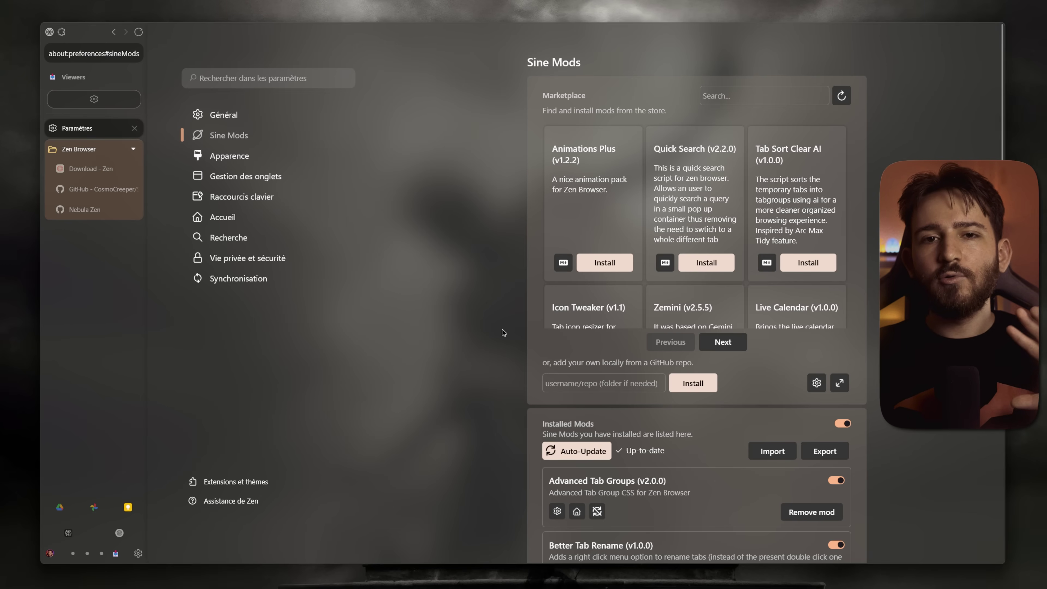
Review the list of installed Sine mods, and open the Download - Zen tab in the Zen Browser group.
scroll(510, 295, "down", 8)
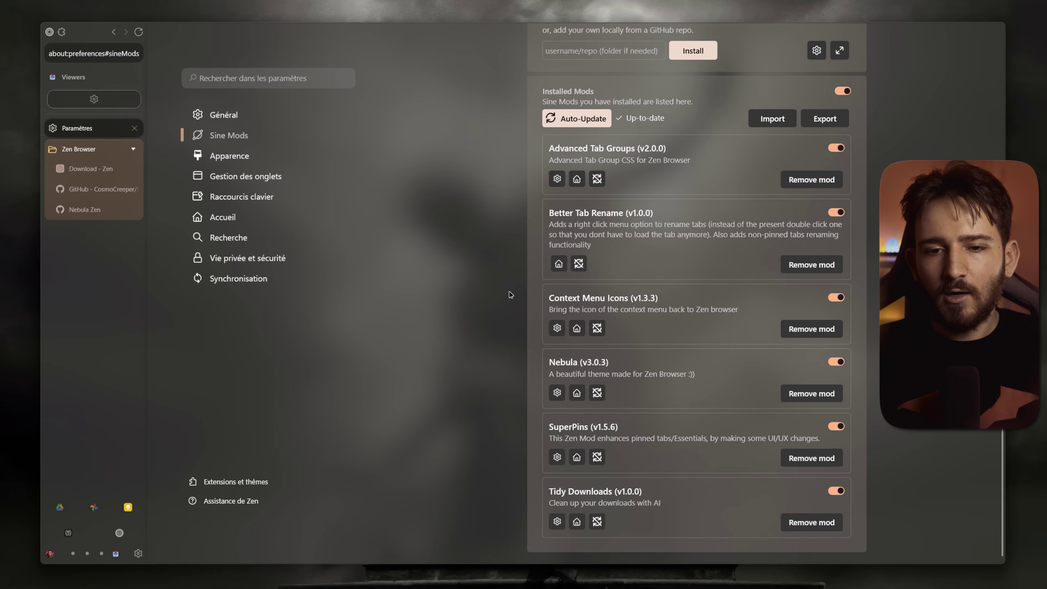
scroll(528, 289, "up", 2)
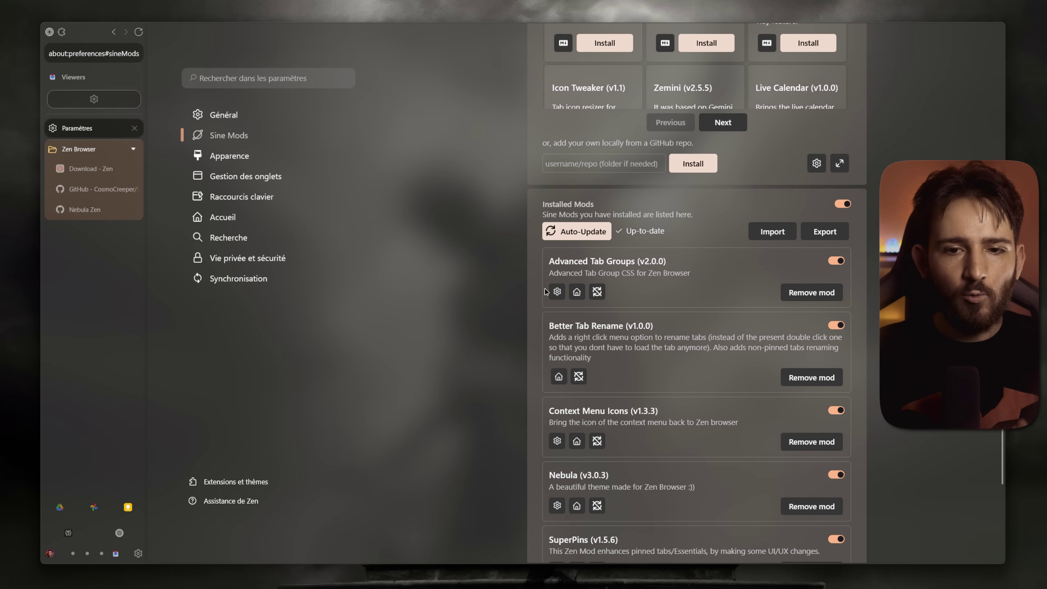
scroll(529, 289, "down", 1)
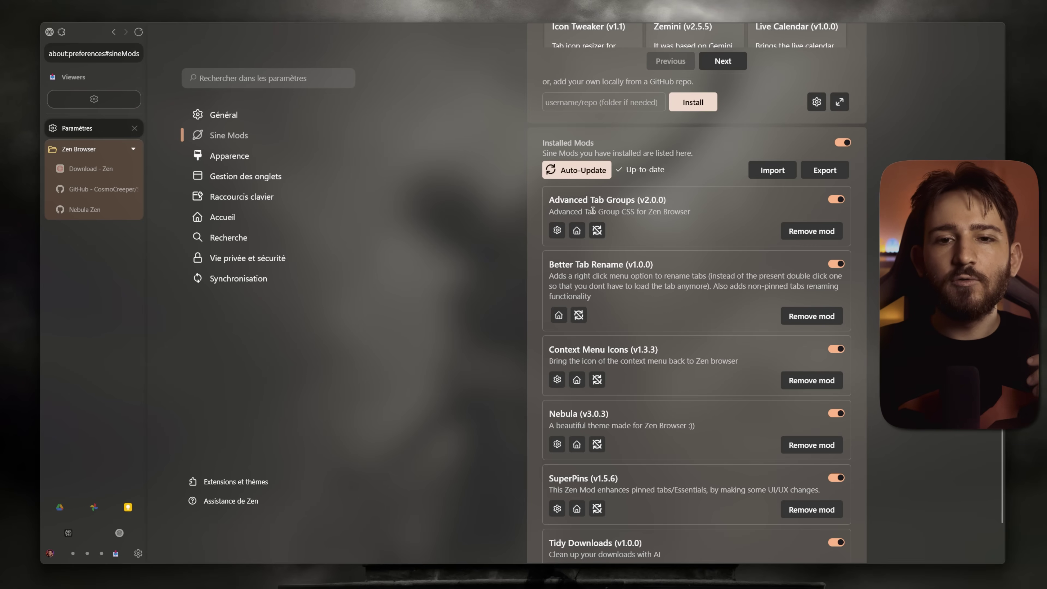
scroll(576, 297, "down", 3)
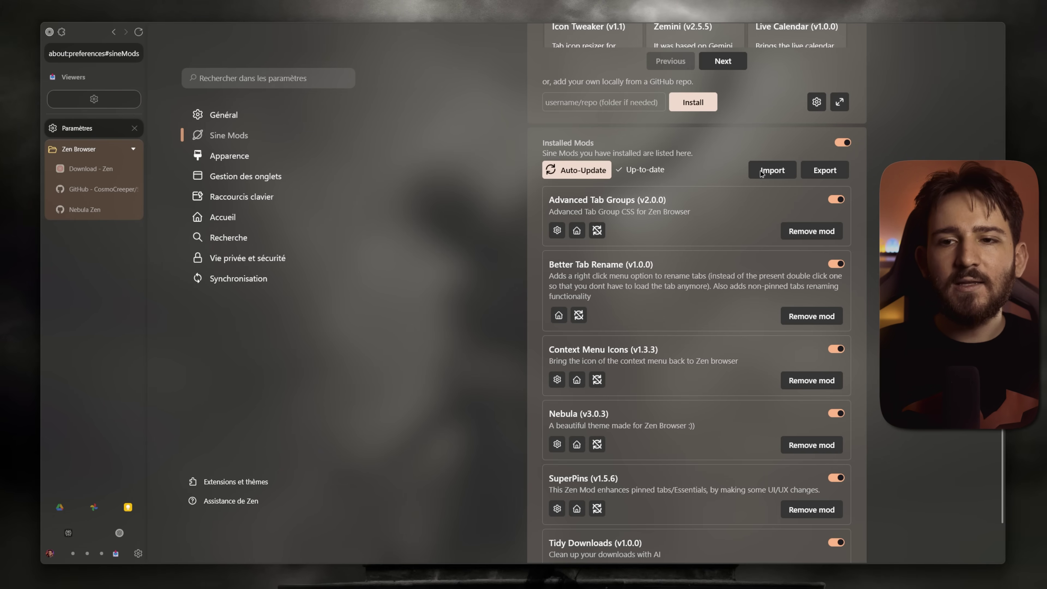
scroll(658, 421, "down", 2)
scroll(658, 421, "up", 3)
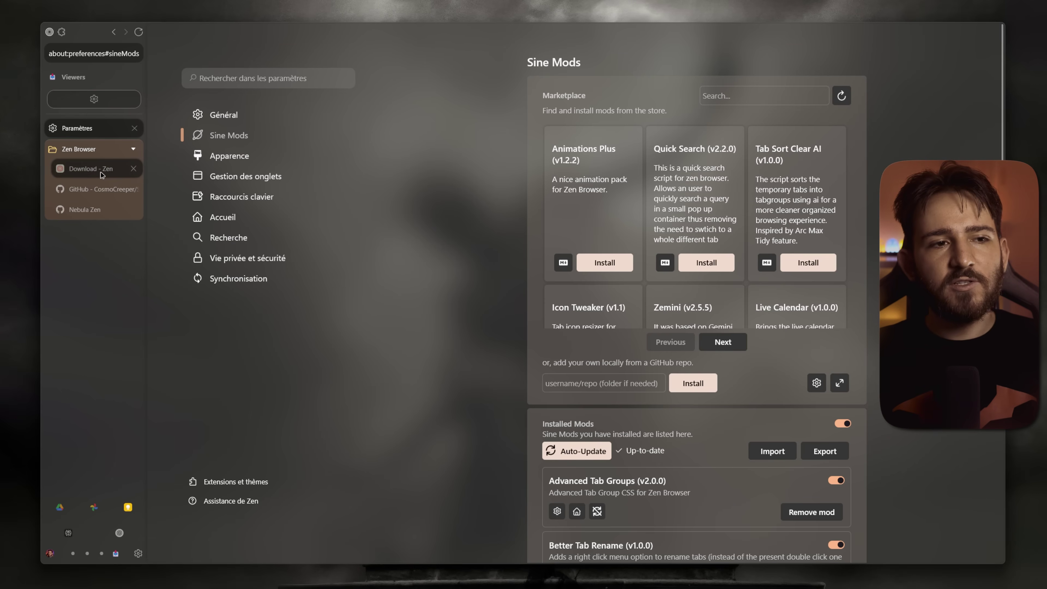
left_click(102, 175)
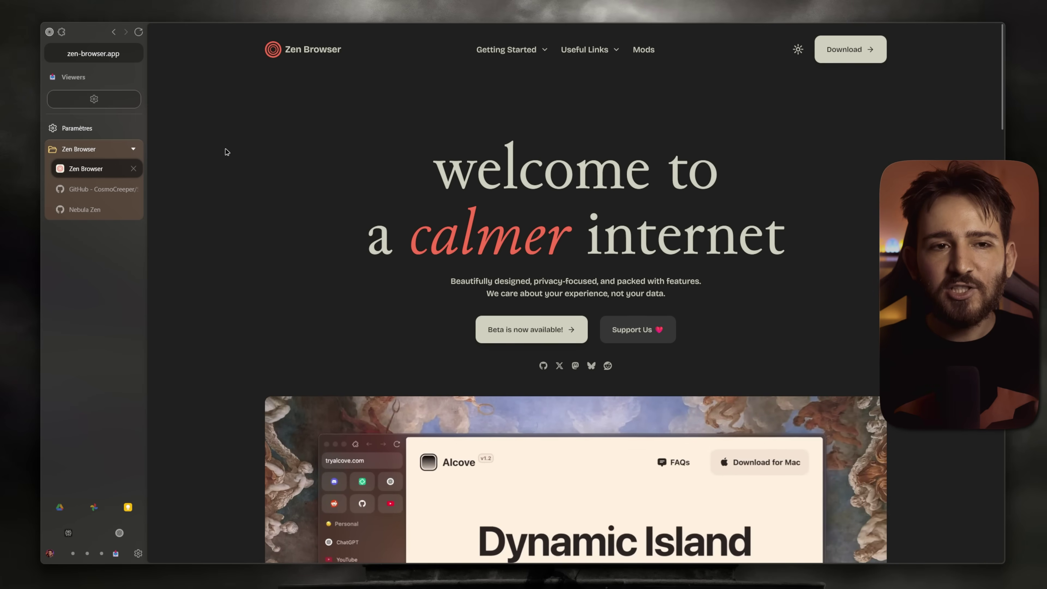
Examine the background transparency of the Zen Browser homepage along its length.
scroll(222, 223, "down", 5)
scroll(216, 235, "down", 3)
scroll(218, 229, "up", 8)
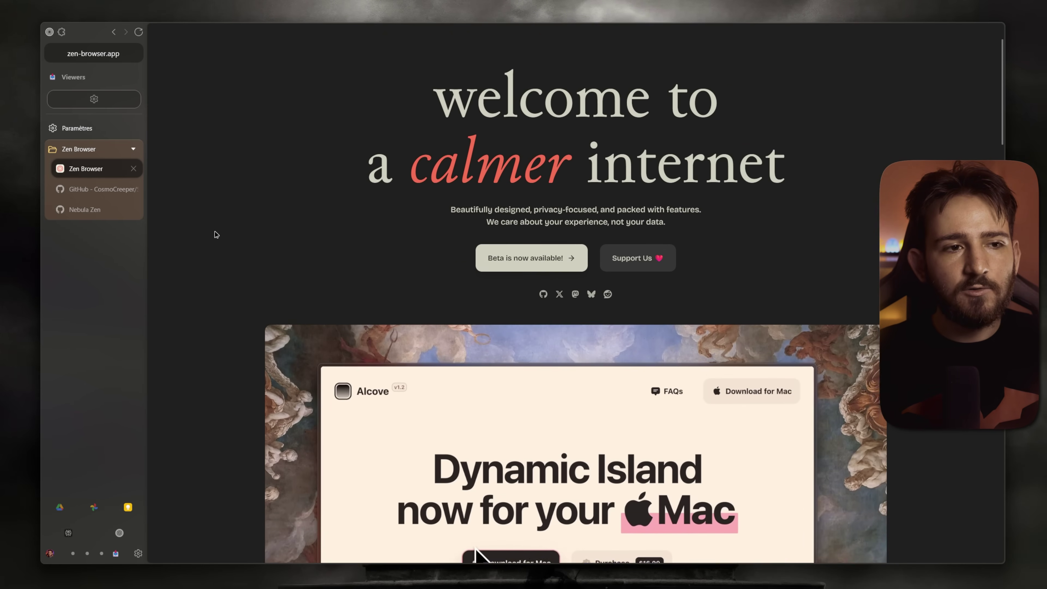
left_click(83, 133)
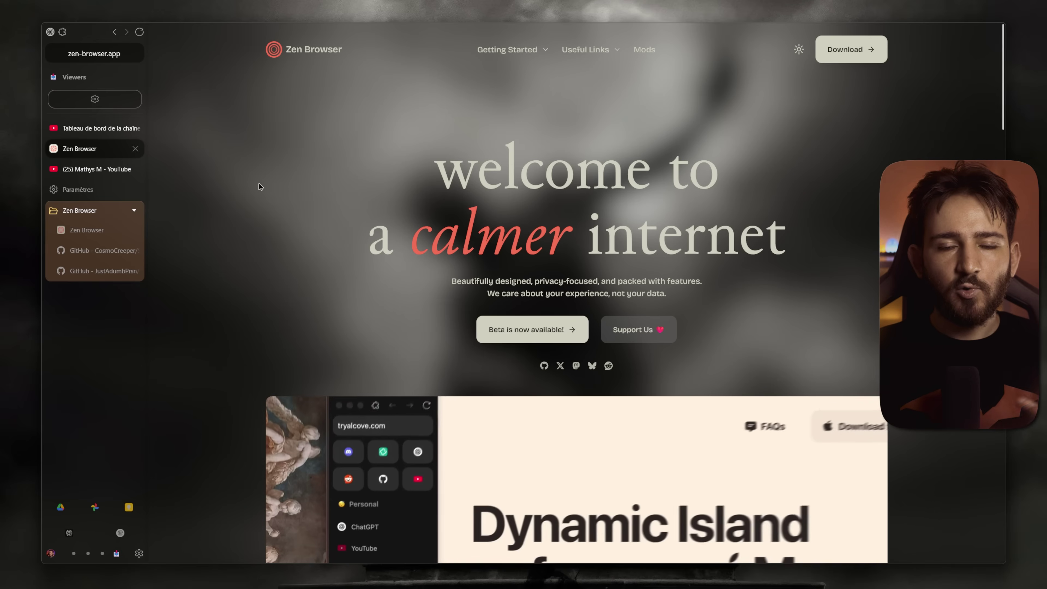
scroll(258, 184, "down", 6)
scroll(216, 213, "up", 6)
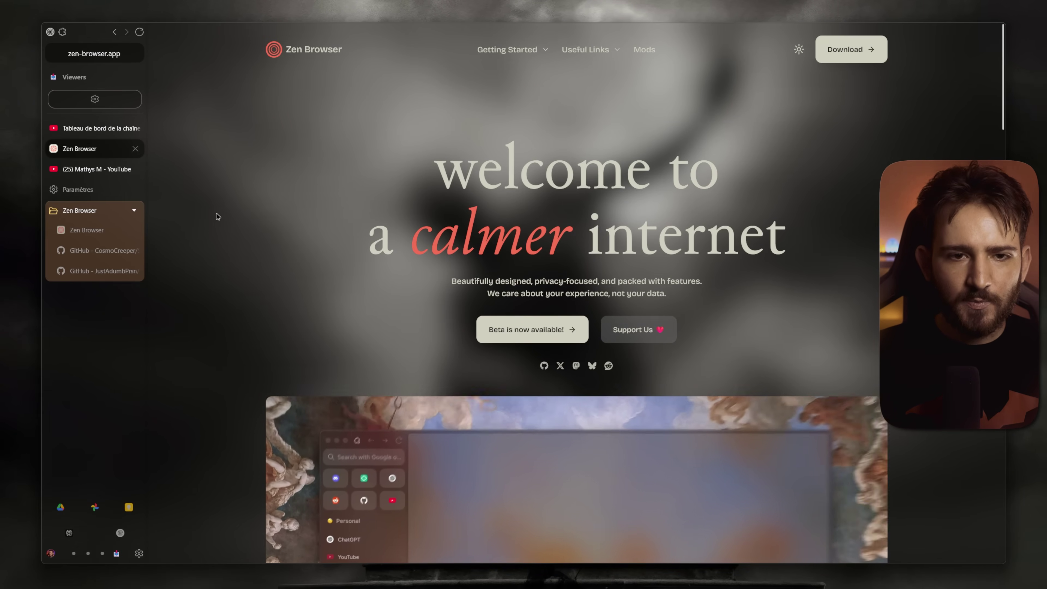
Inspect the transparency of the YouTube channel's video page and compare it with the Zen Browser homepage.
left_click(110, 169)
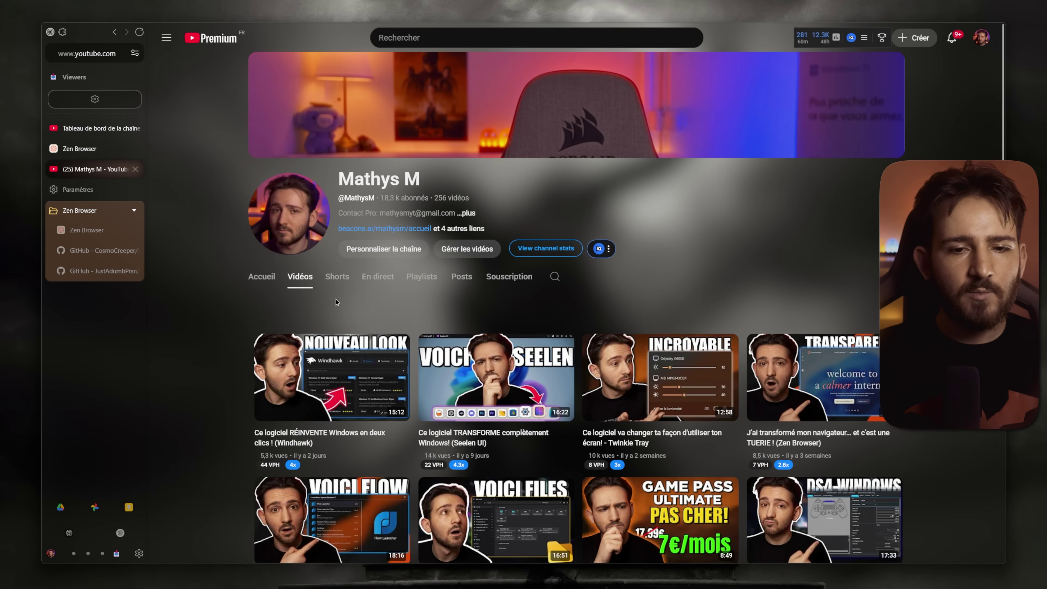
scroll(878, 316, "down", 3)
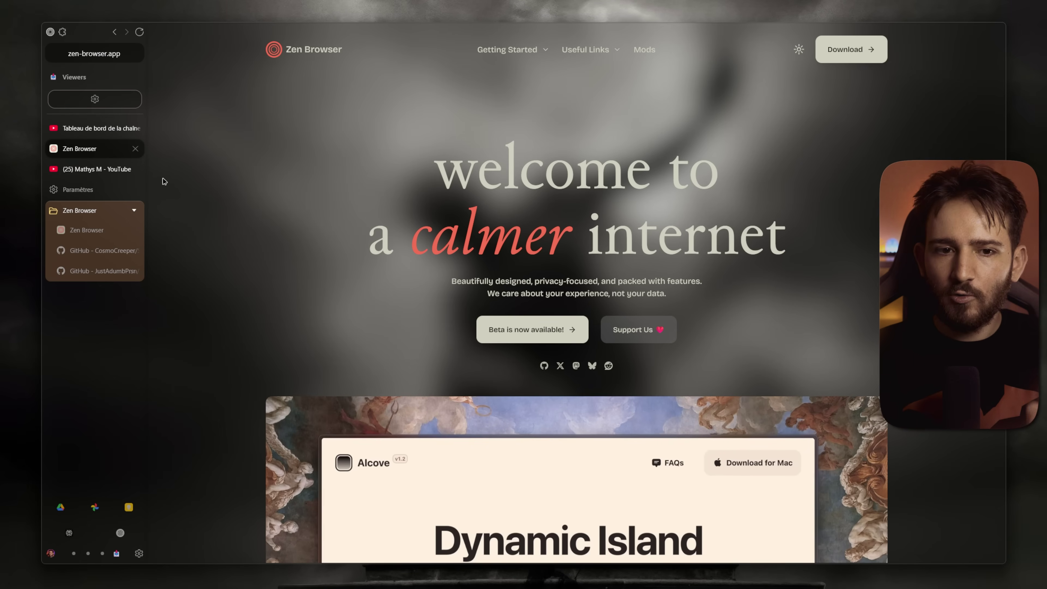
scroll(320, 416, "down", 5)
scroll(319, 416, "up", 5)
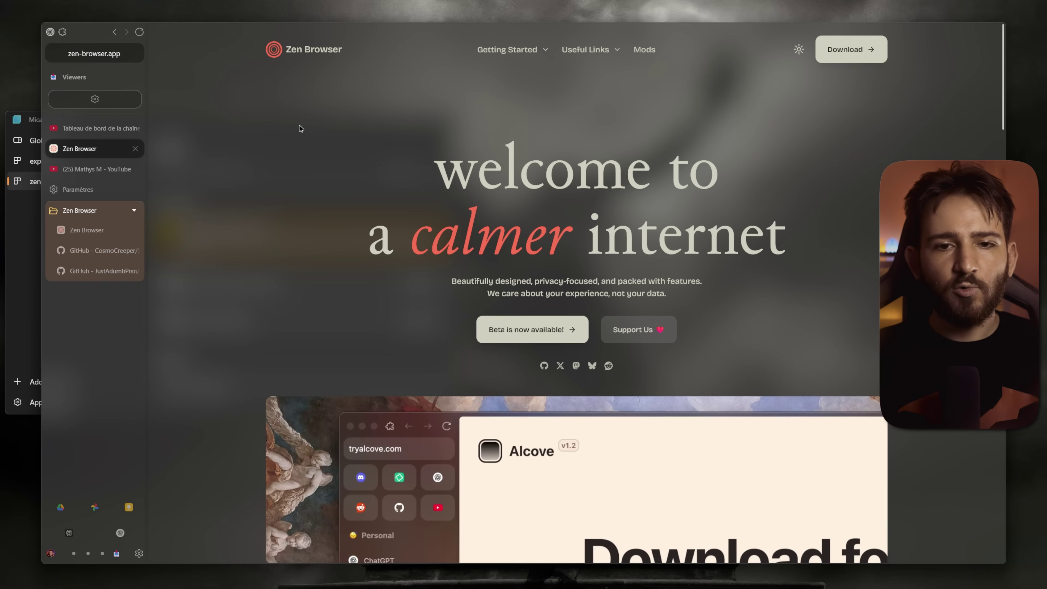
Switch twice between the Mica settings window and the browser to examine the blur behind the homepage.
left_click(29, 123)
left_click(358, 82)
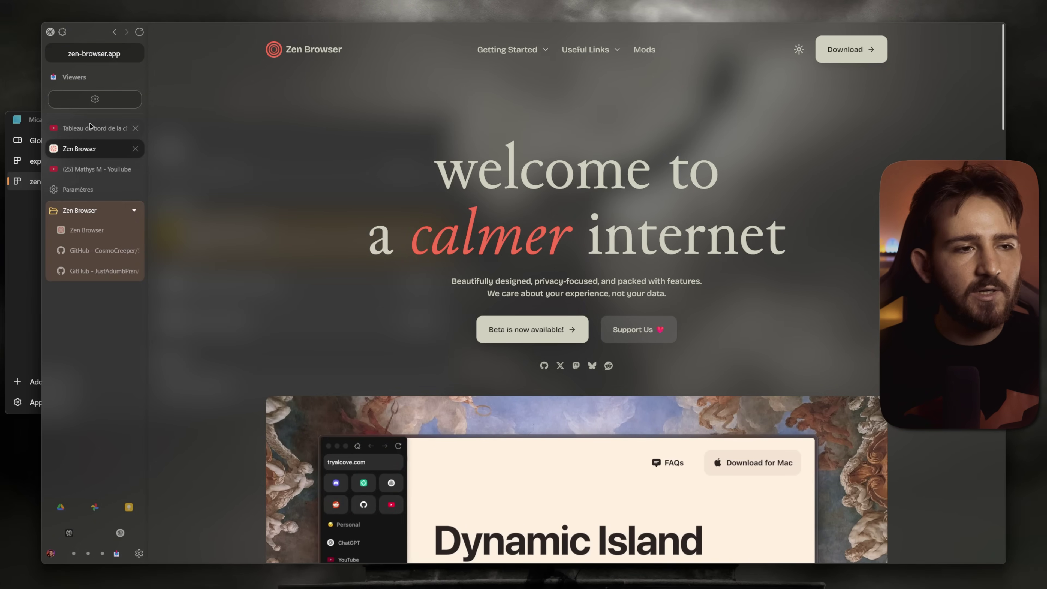
left_click(20, 125)
left_click(486, 112)
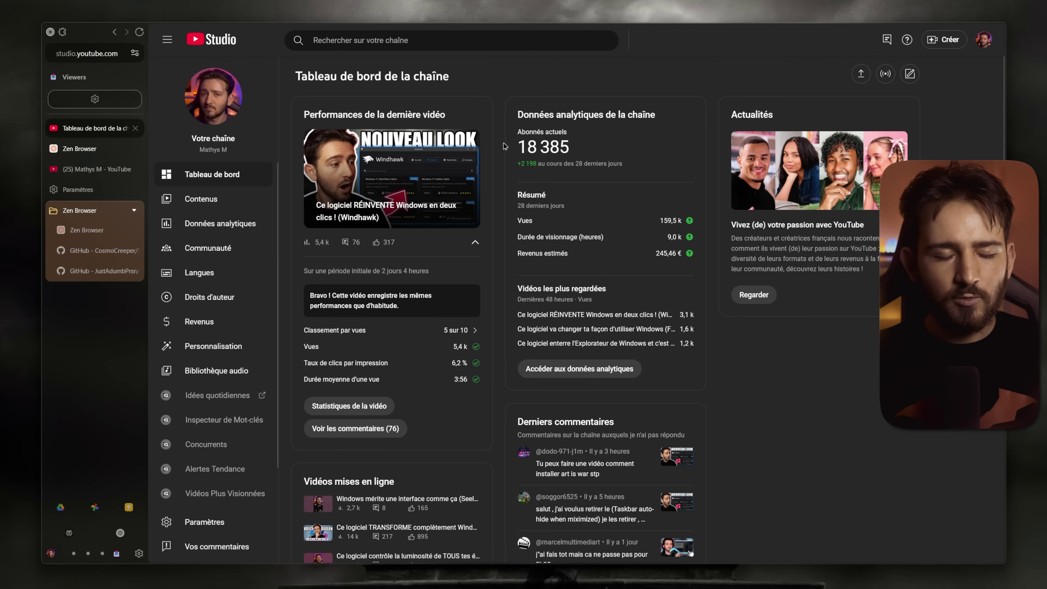
Turn off Skip Styling for studio.youtube.com in the Zen Internet extension, check the channel dashboard, and return to the Zen Browser homepage.
scroll(507, 165, "down", 3)
scroll(508, 177, "up", 3)
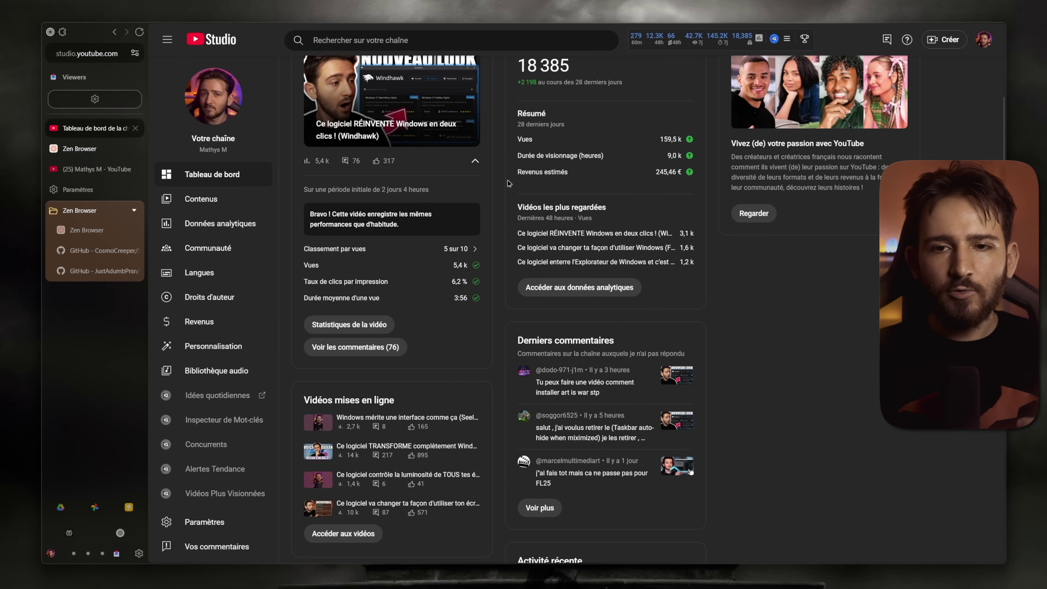
left_click(63, 32)
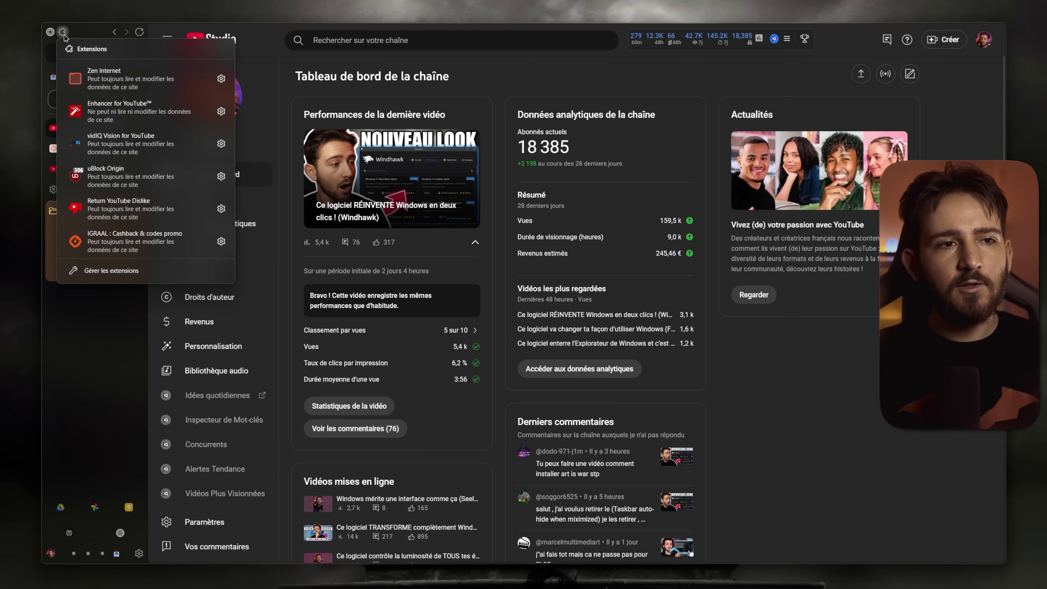
left_click(118, 77)
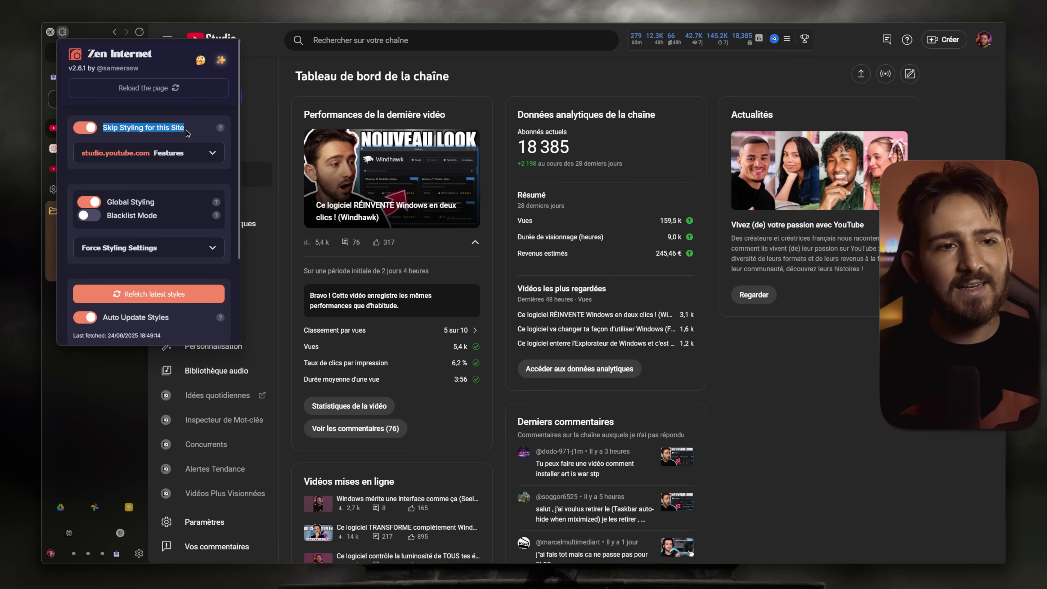
left_click(284, 144)
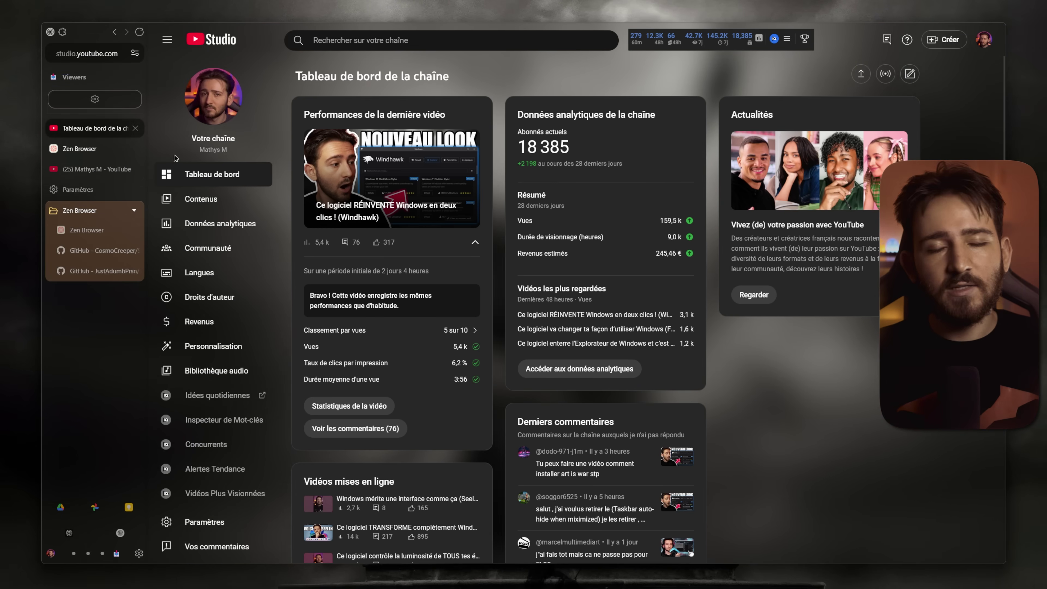
left_click(86, 152)
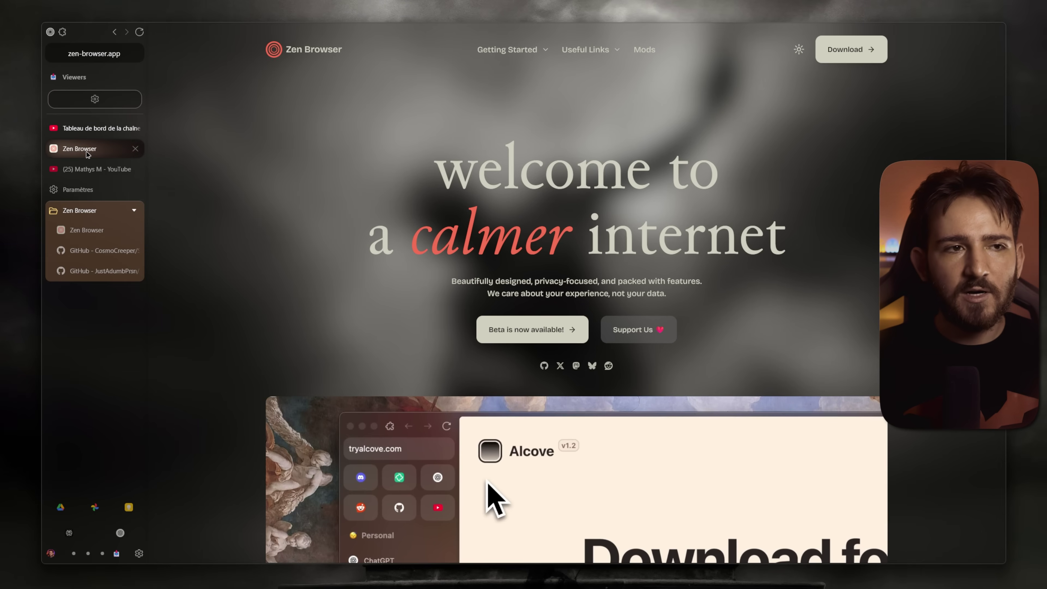